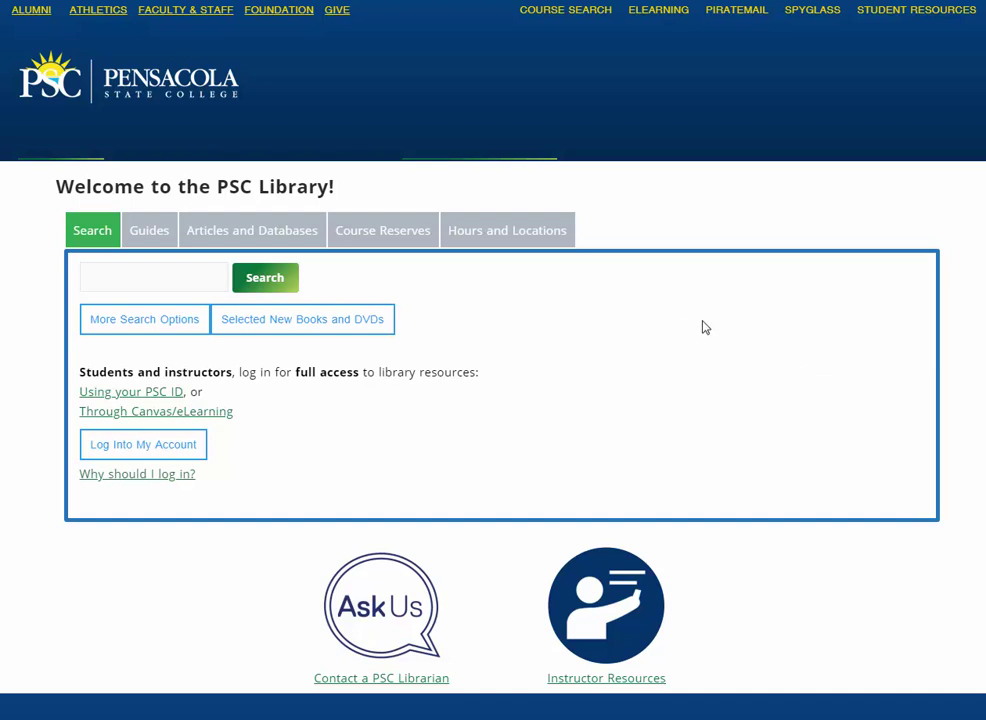
- Check the library's campus hours and locations, then browse the full list of research guides
left_click(546, 229)
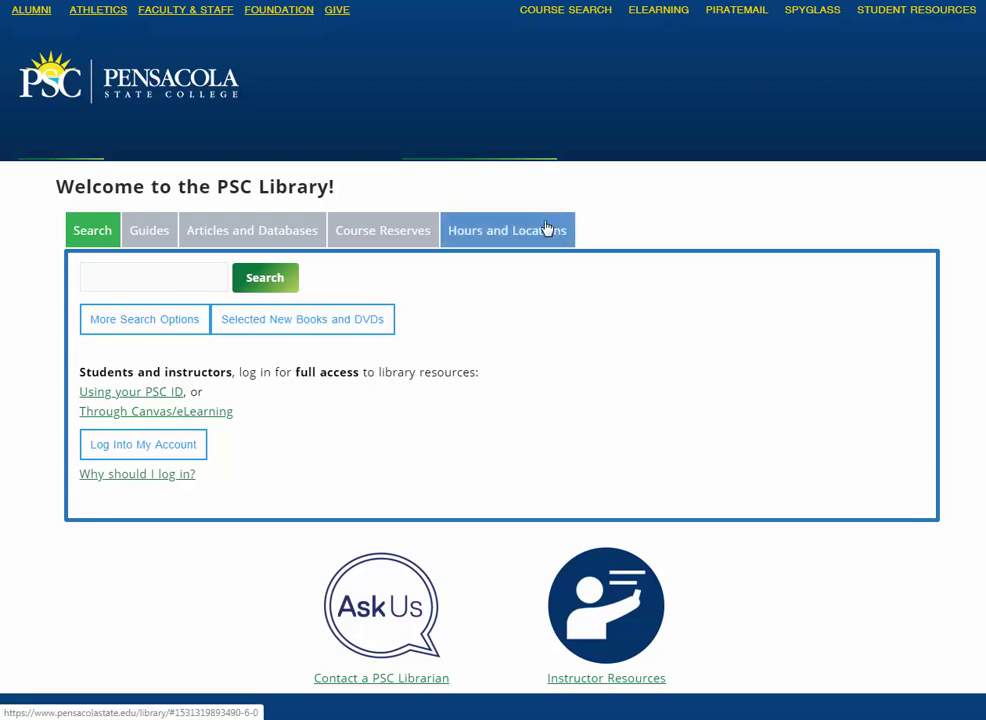
scroll(966, 219, "down", 3)
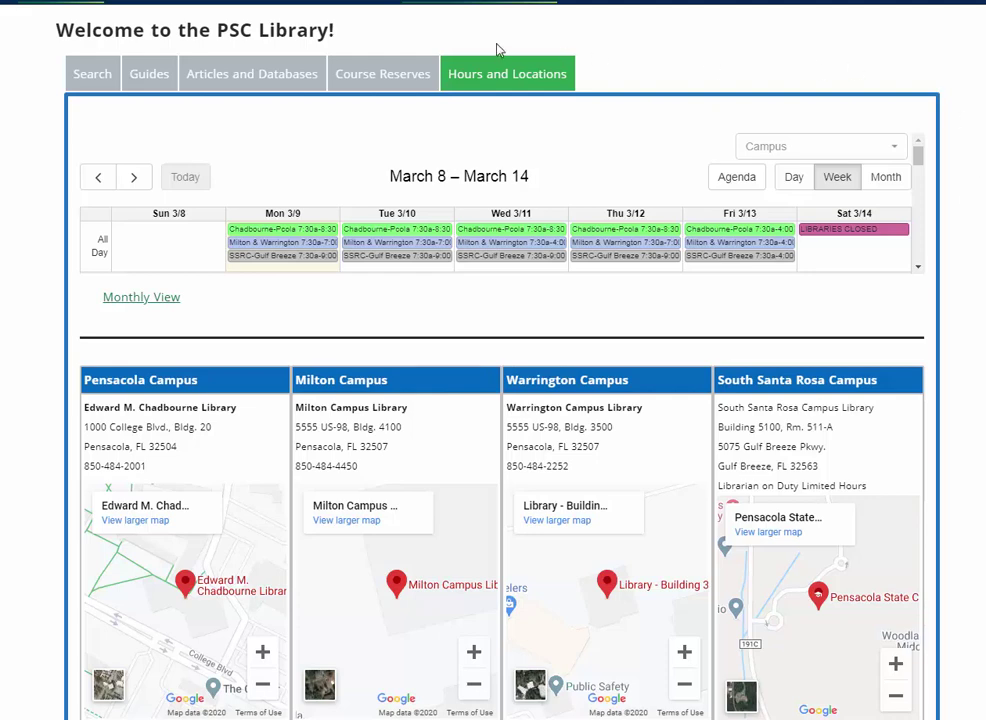
left_click(148, 78)
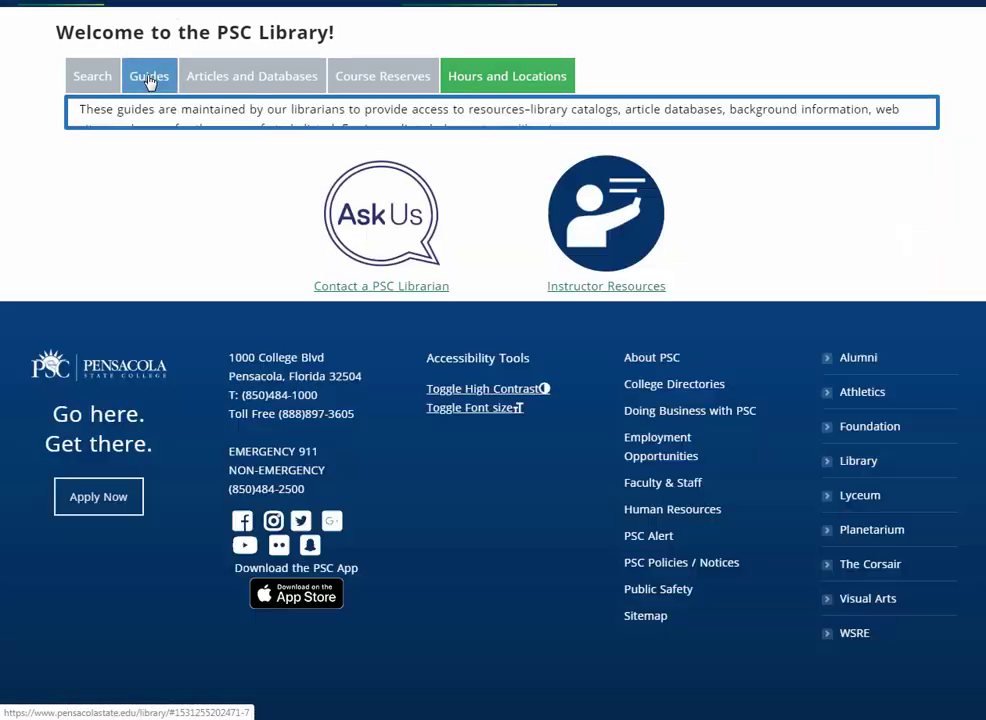
left_click(170, 176)
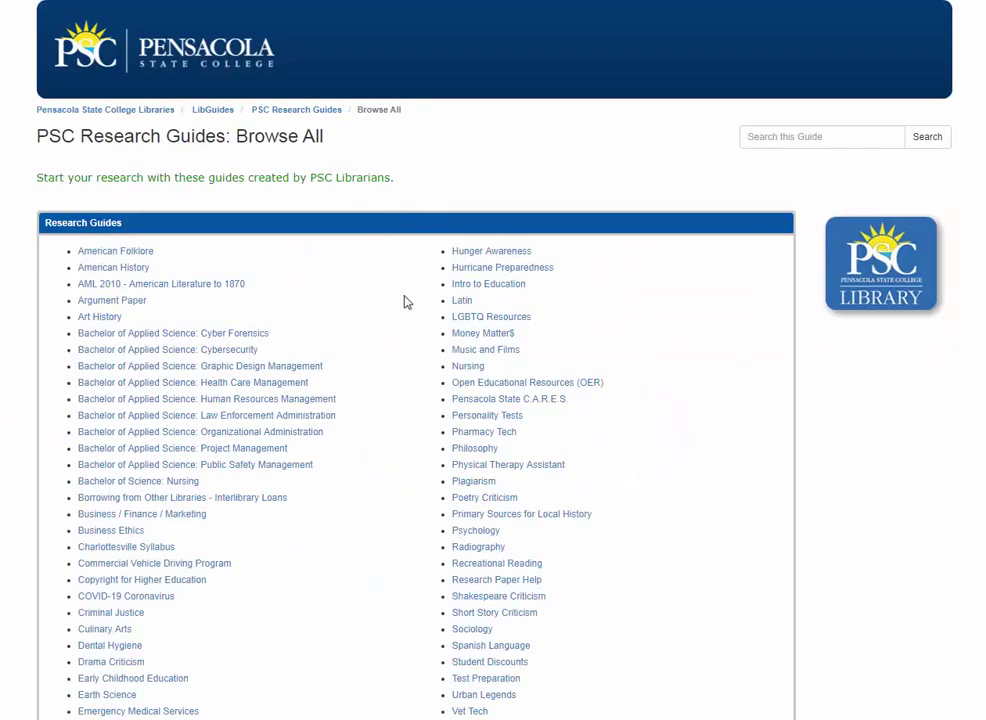
- Tour the AML 2010 guide's Find Books, Gale Literary Criticism and Writing/Citing pages, then go back
scroll(407, 302, "down", 3)
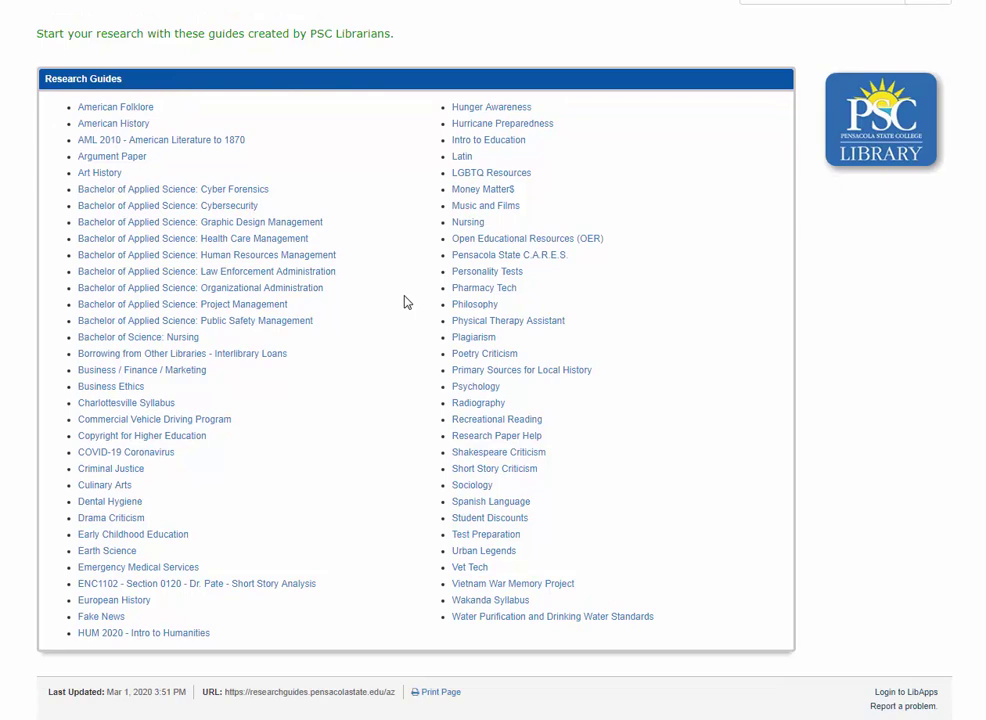
left_click(230, 145)
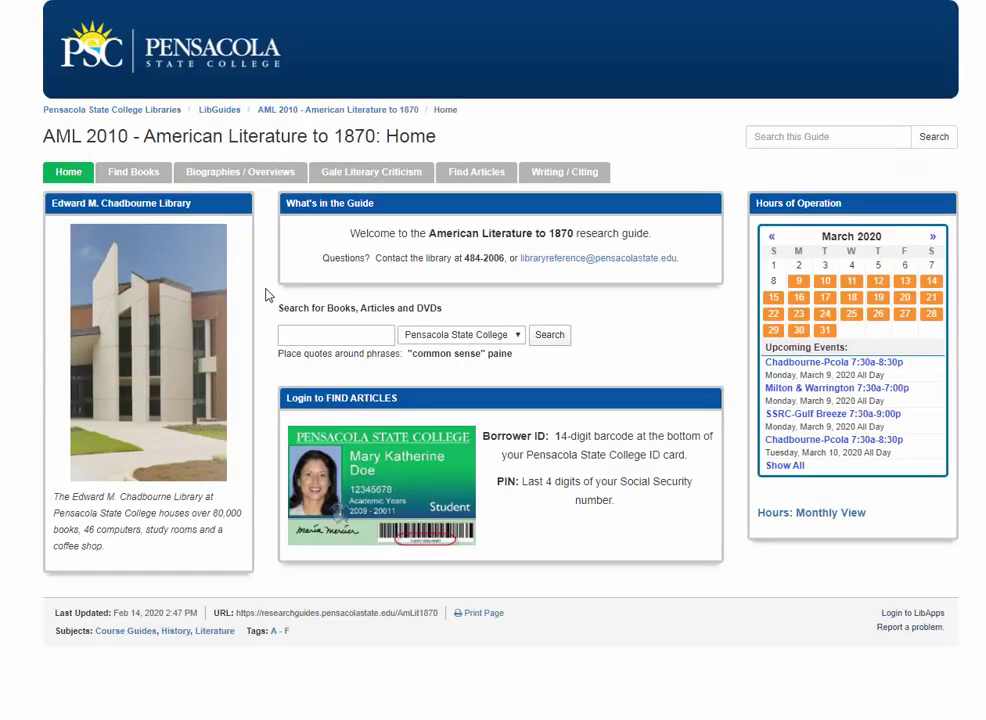
left_click(133, 172)
scroll(263, 323, "down", 3)
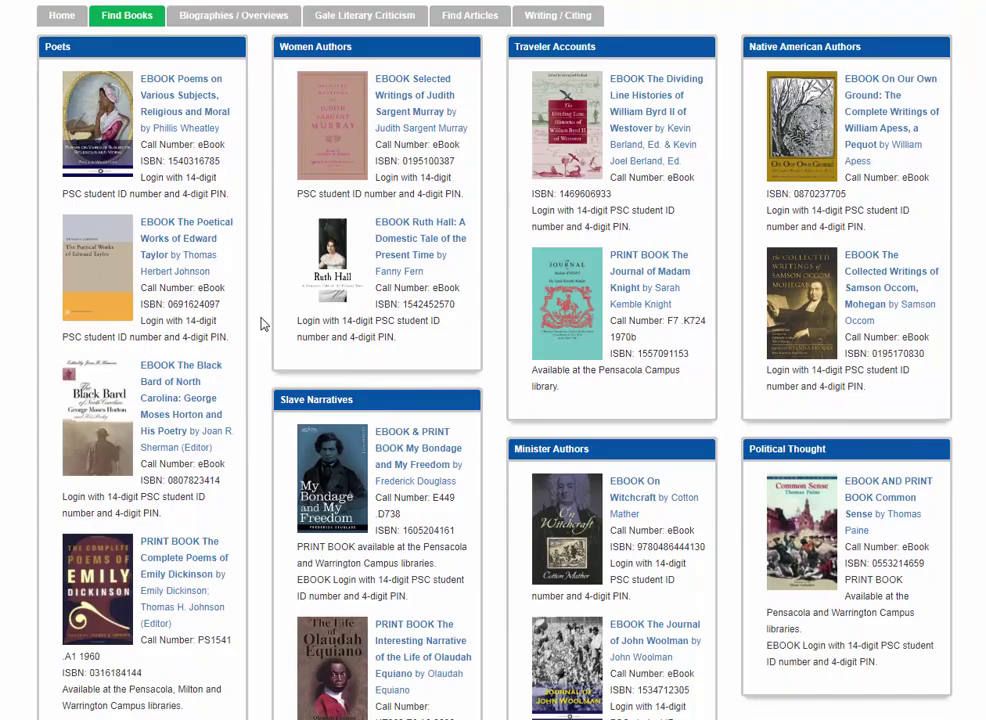
left_click(365, 15)
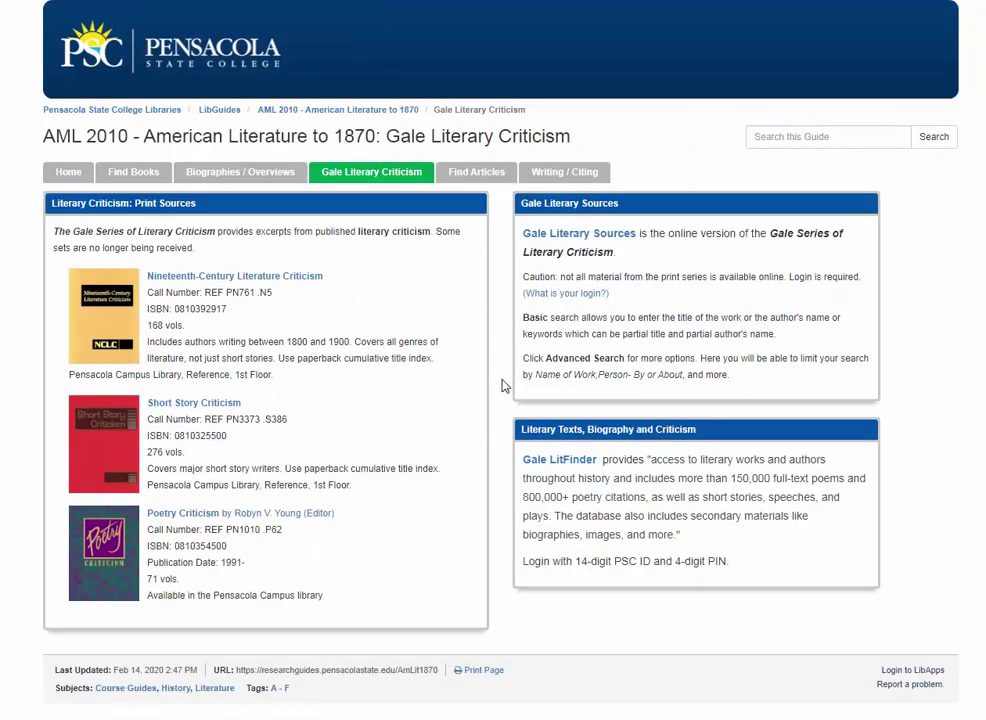
left_click(565, 172)
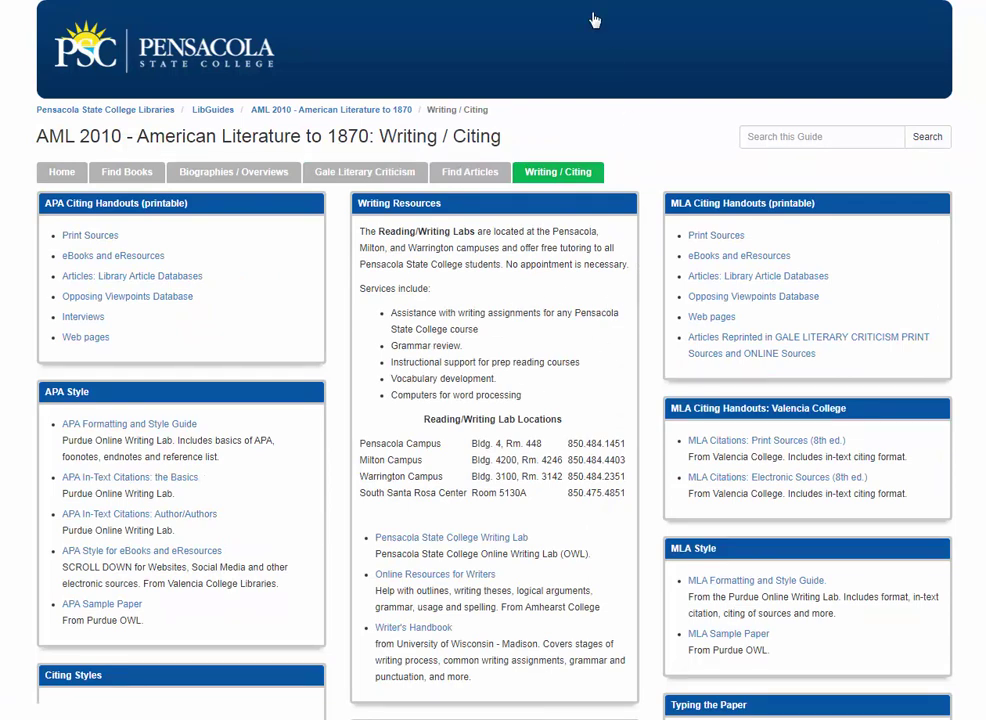
key("alt+Left")
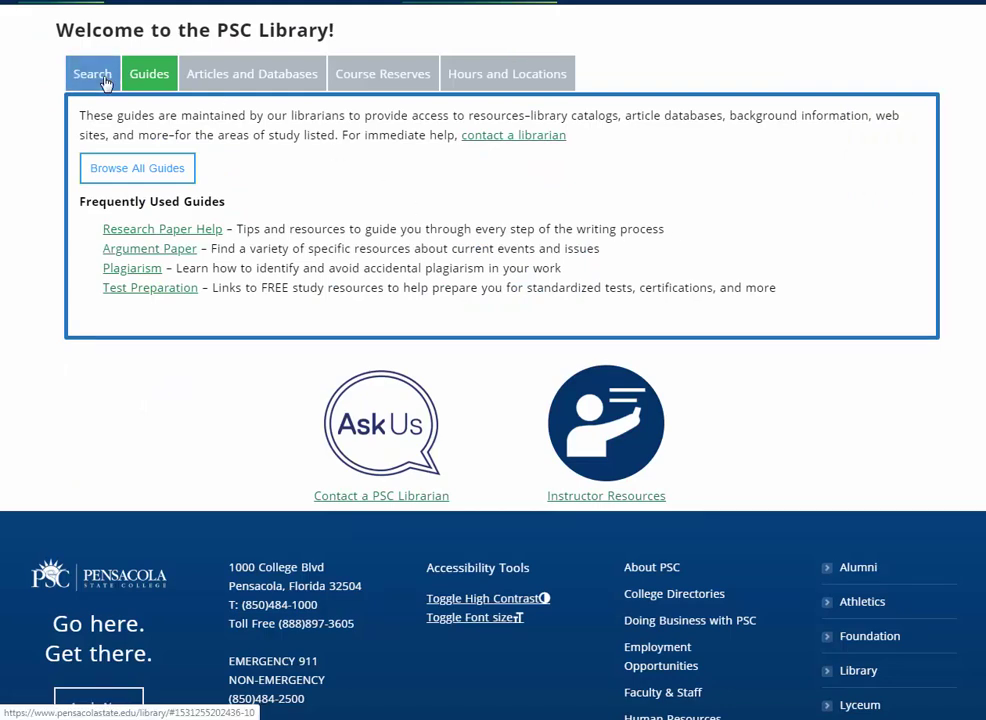
- Search the library catalog for 'Prescription Drugs'
left_click(92, 75)
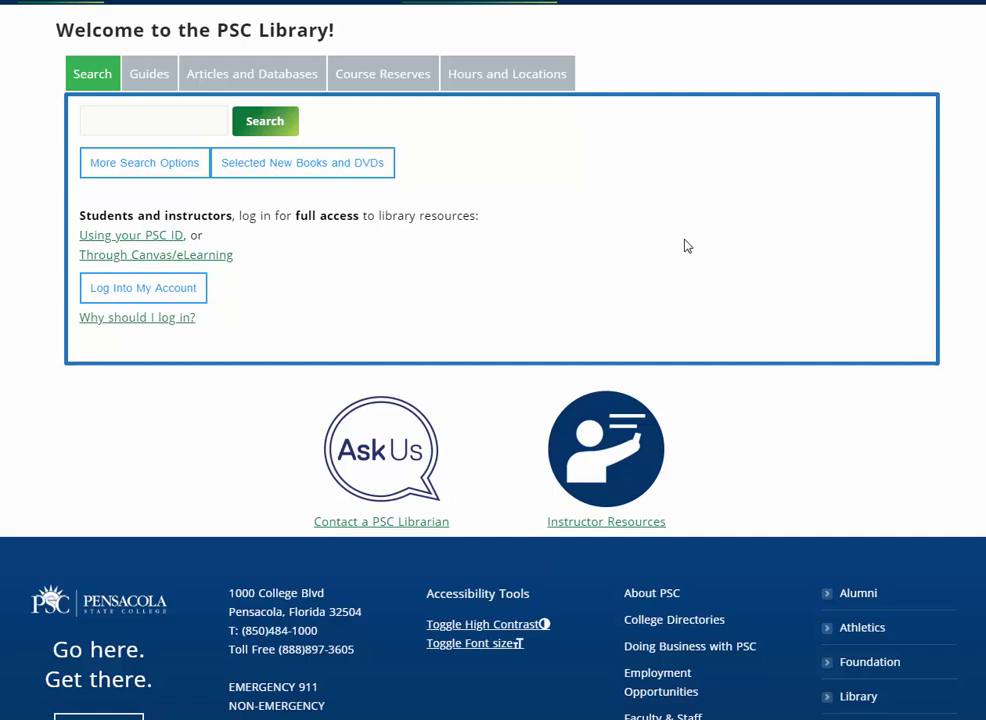
left_click(219, 129)
type("Prescription Drugs")
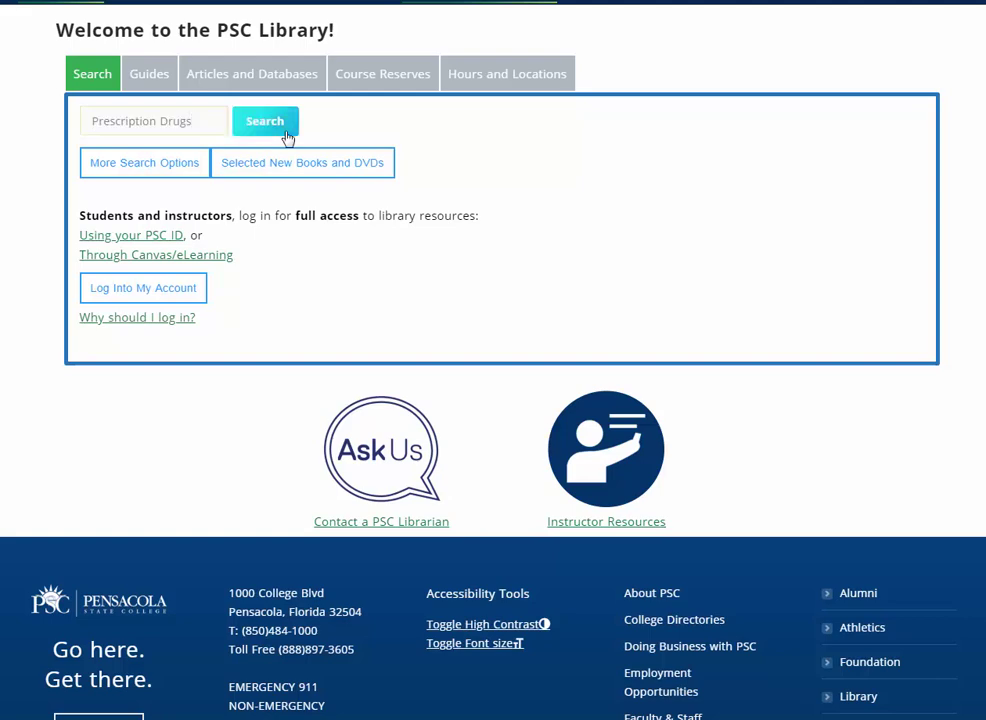
left_click(265, 121)
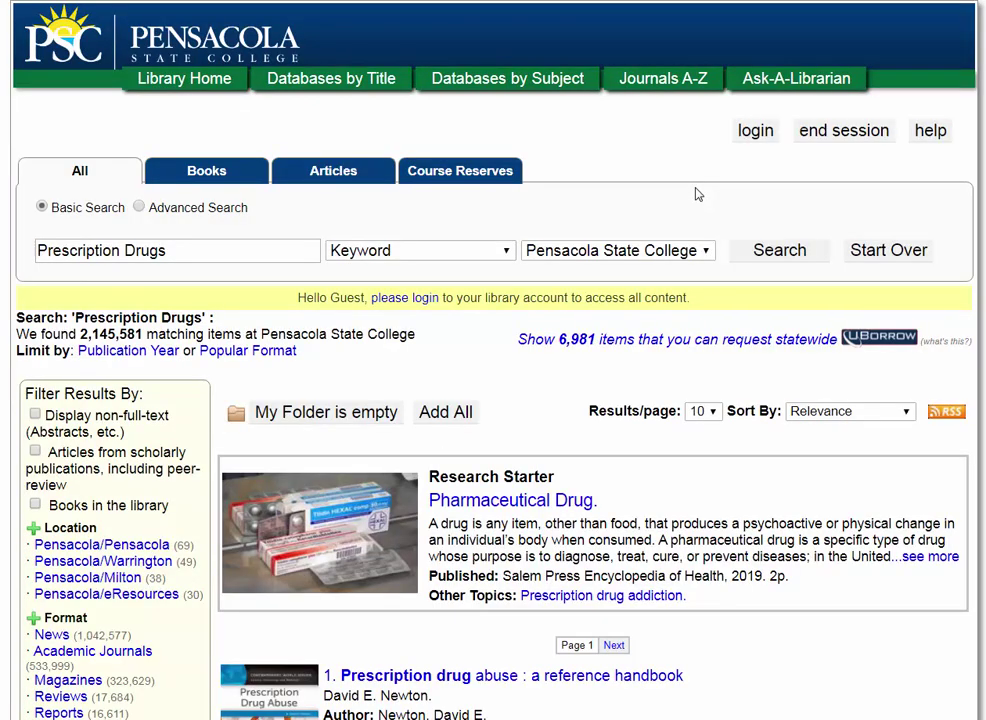
- Limit the 2,145,581 Prescription Drugs results to Books, leaving 256 items
left_click_drag(77, 334, 143, 334)
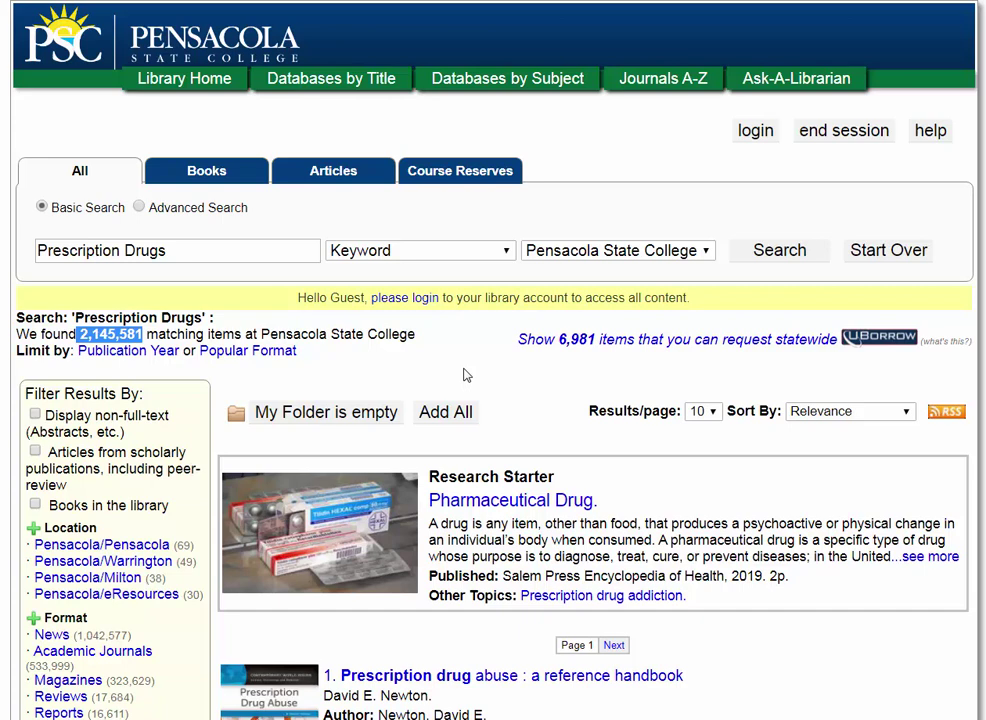
left_click(174, 176)
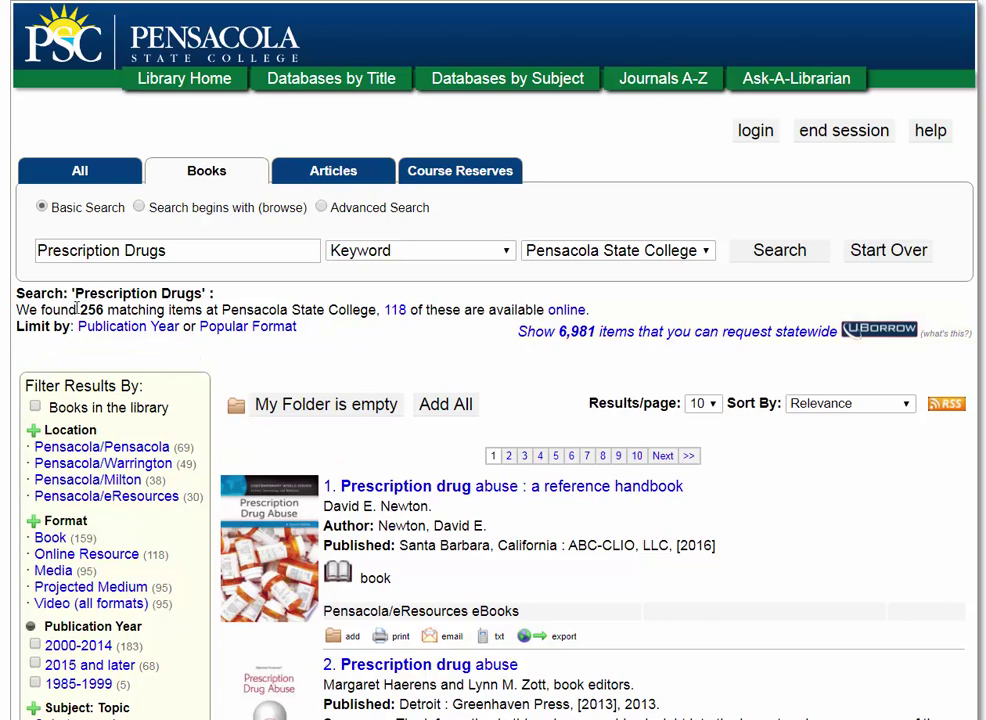
left_click_drag(78, 310, 130, 310)
left_click(352, 358)
scroll(350, 352, "down", 15)
scroll(350, 352, "up", 5)
scroll(350, 352, "up", 10)
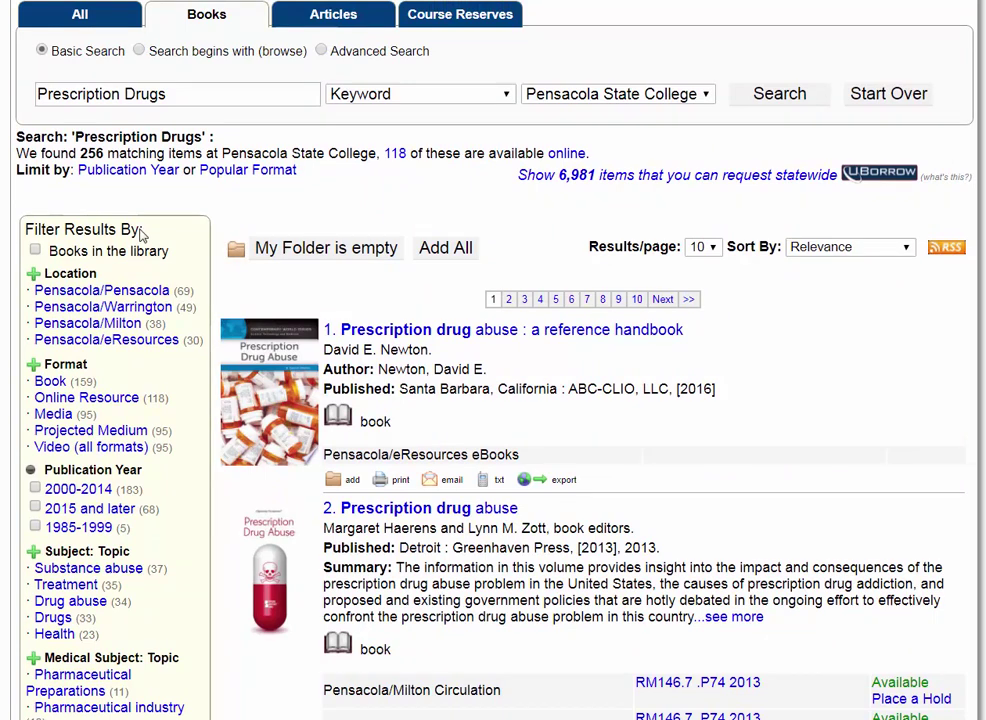
left_click_drag(145, 229, 22, 227)
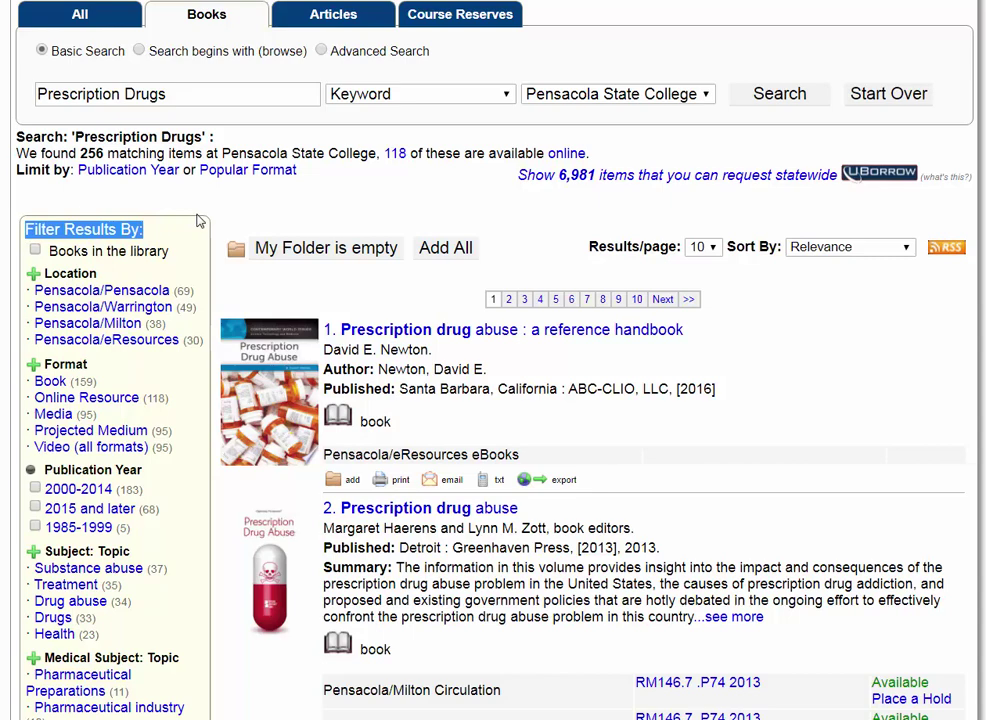
scroll(199, 221, "down", 3)
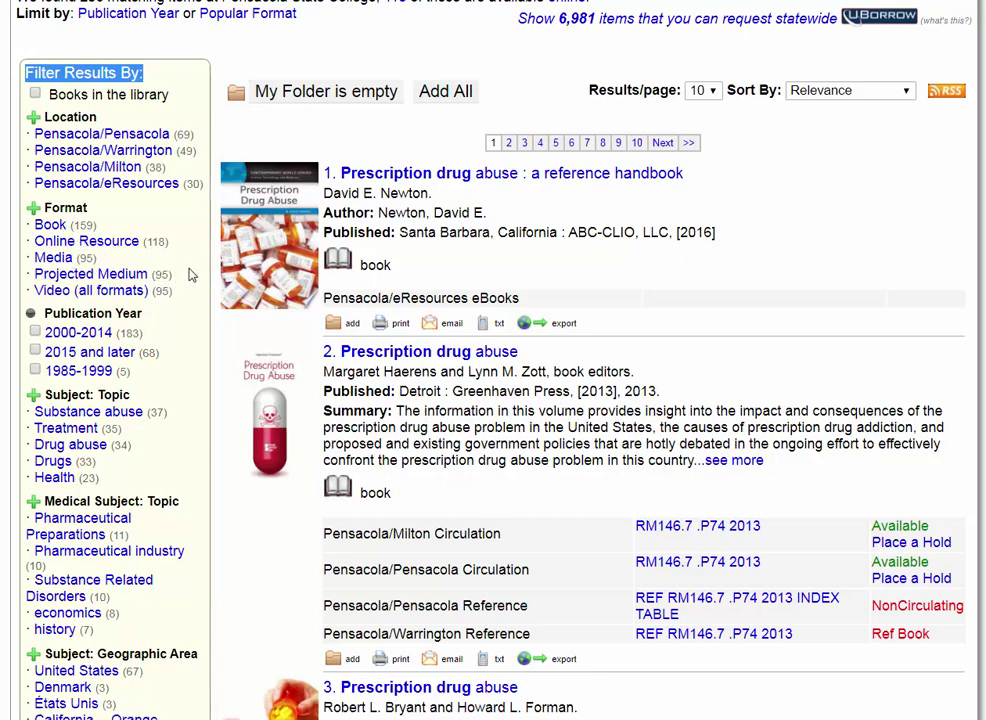
scroll(190, 272, "down", 1)
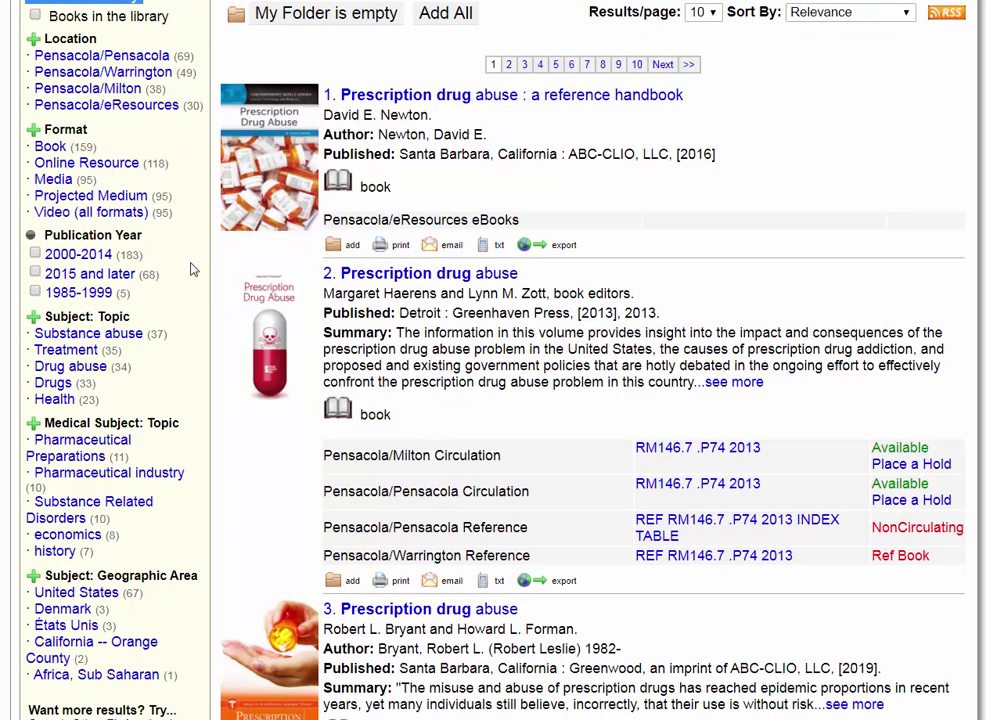
scroll(193, 269, "down", 2)
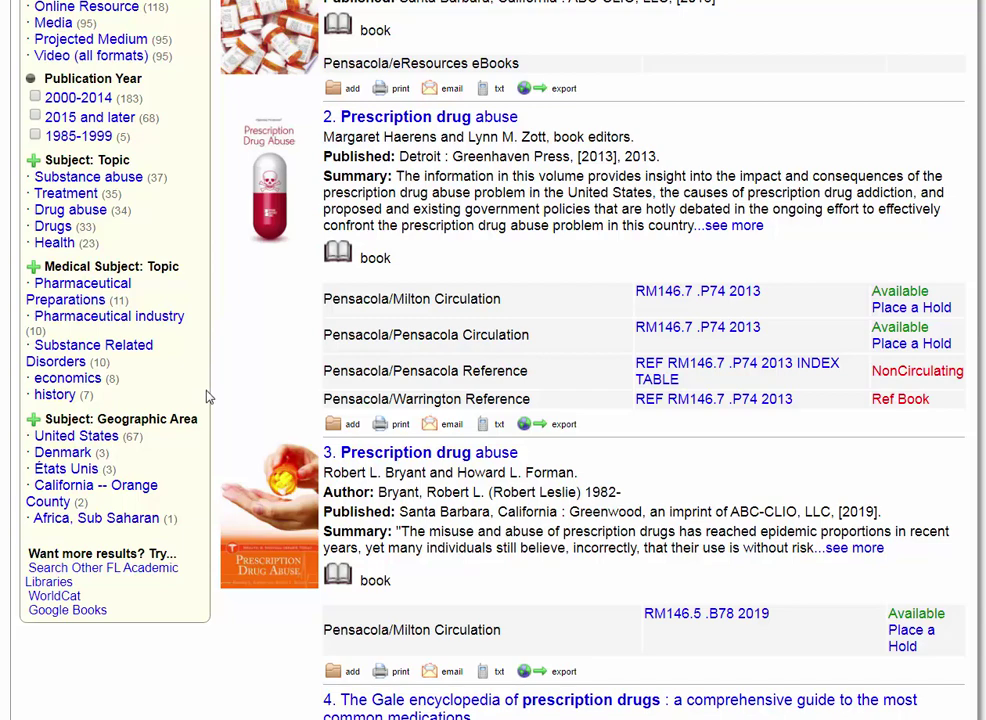
scroll(207, 400, "up", 4)
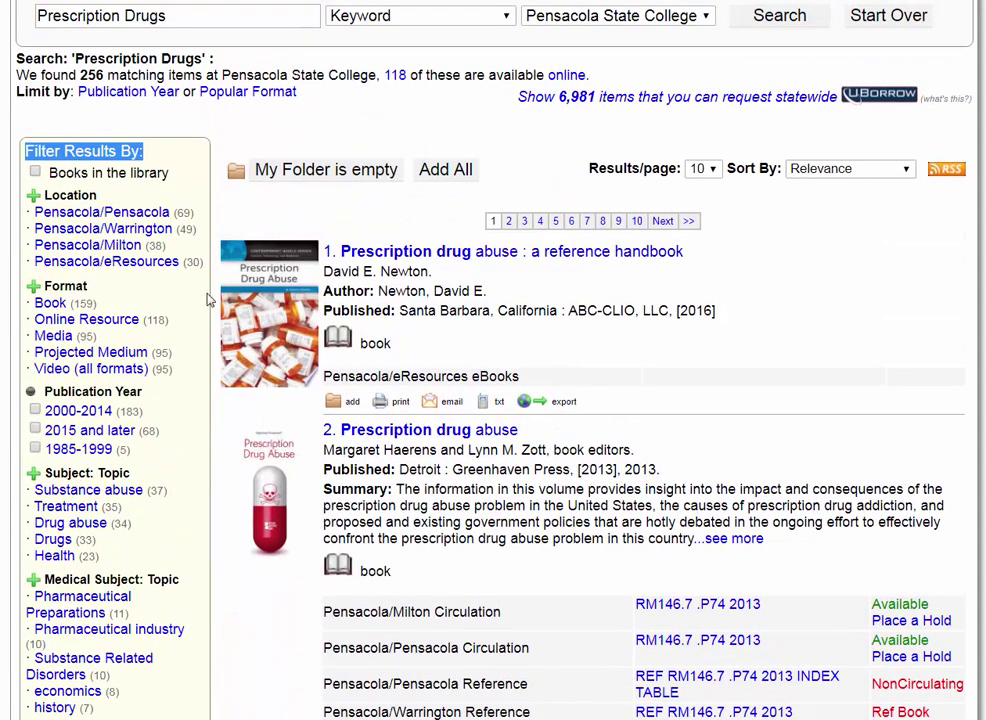
- Filter the book results to the Pensacola/Pensacola location, leaving 69 items
left_click(157, 216)
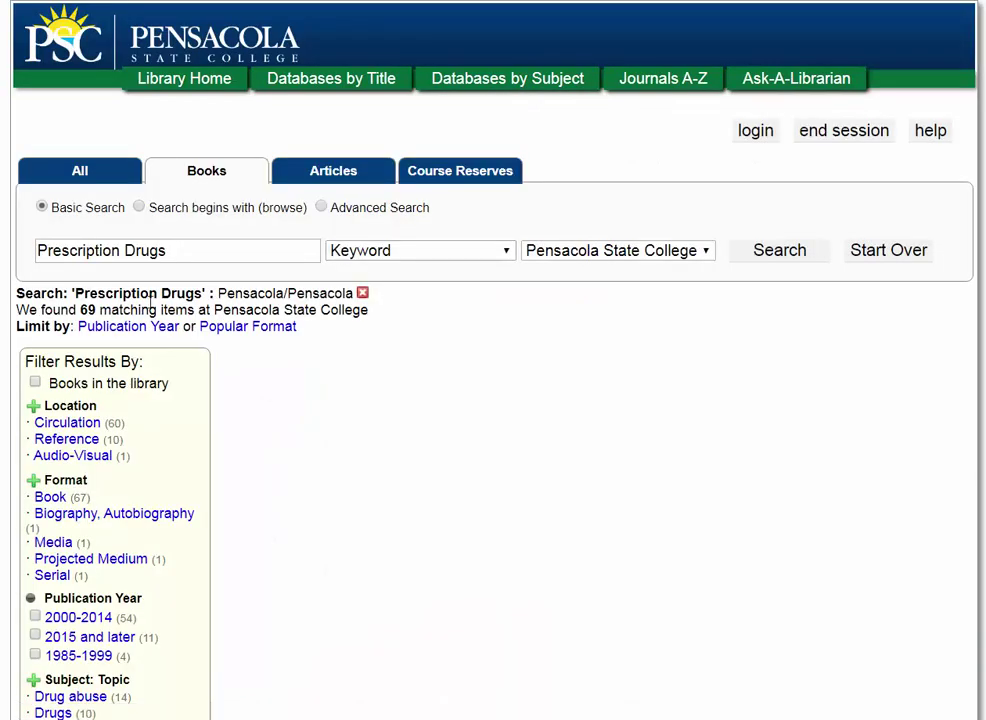
left_click_drag(80, 310, 243, 313)
left_click(472, 339)
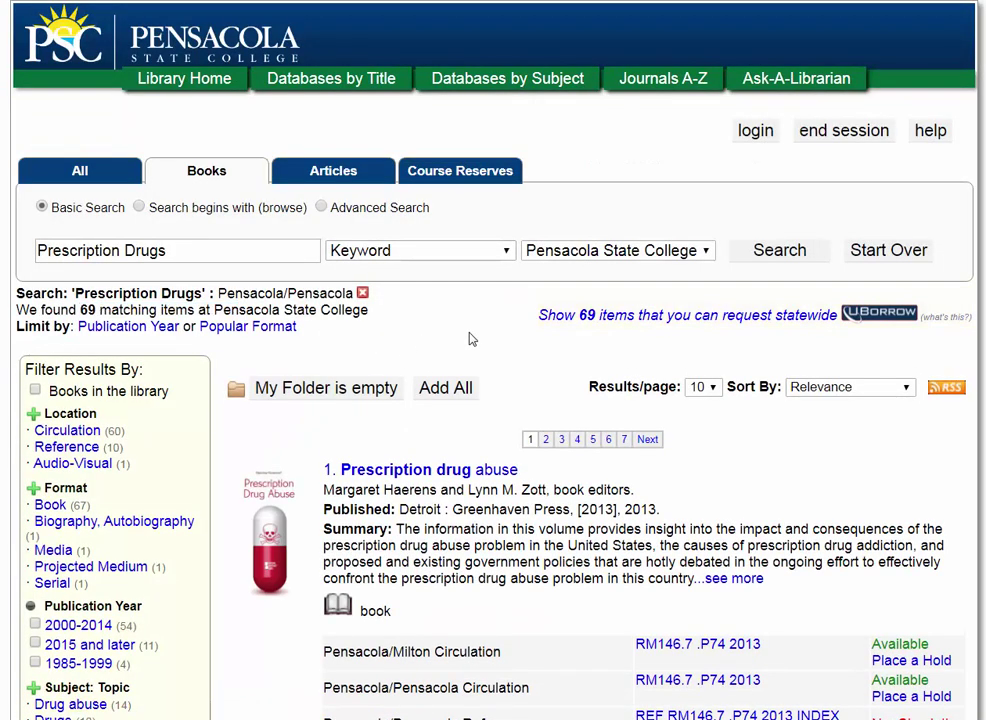
scroll(472, 339, "down", 3)
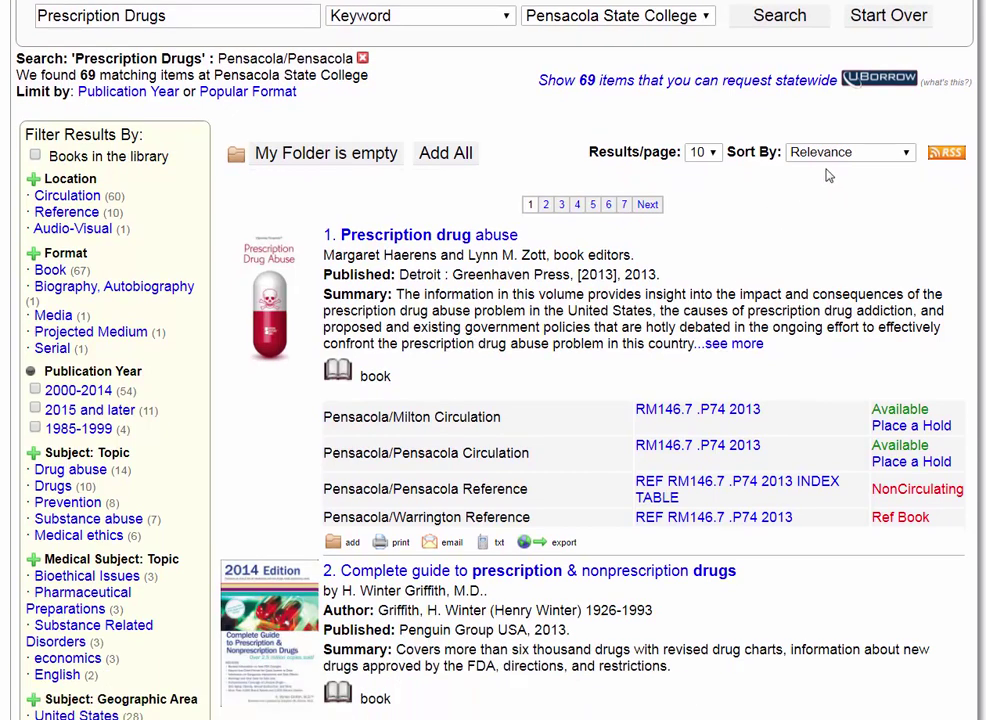
- Sort the results newest first and scroll to the 2019 titles, including The opioid crisis
left_click(884, 157)
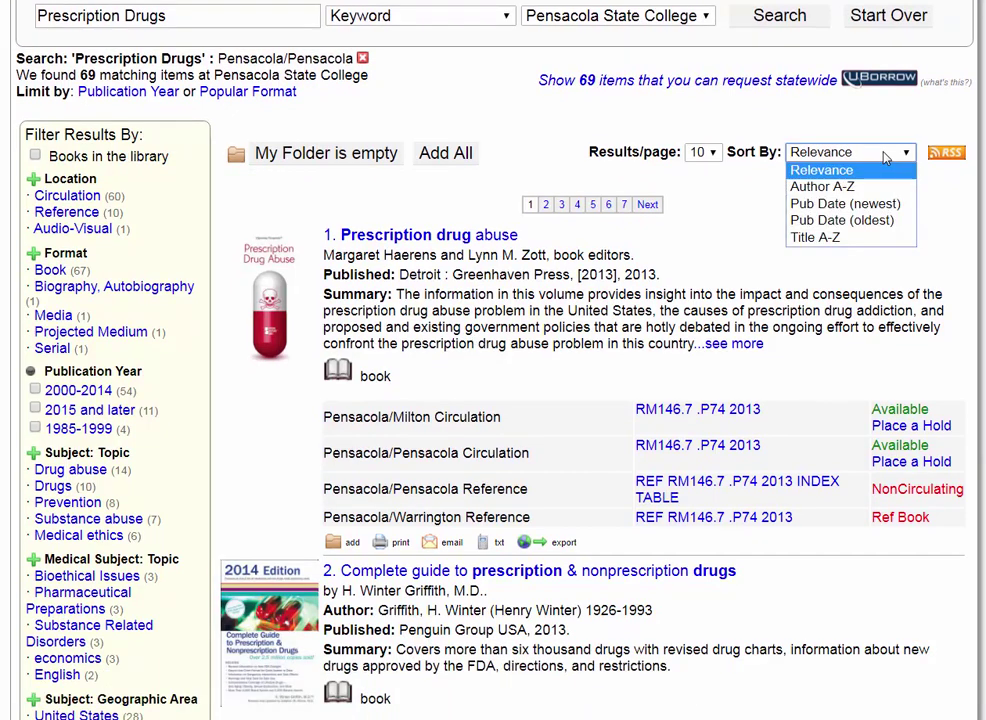
left_click(910, 204)
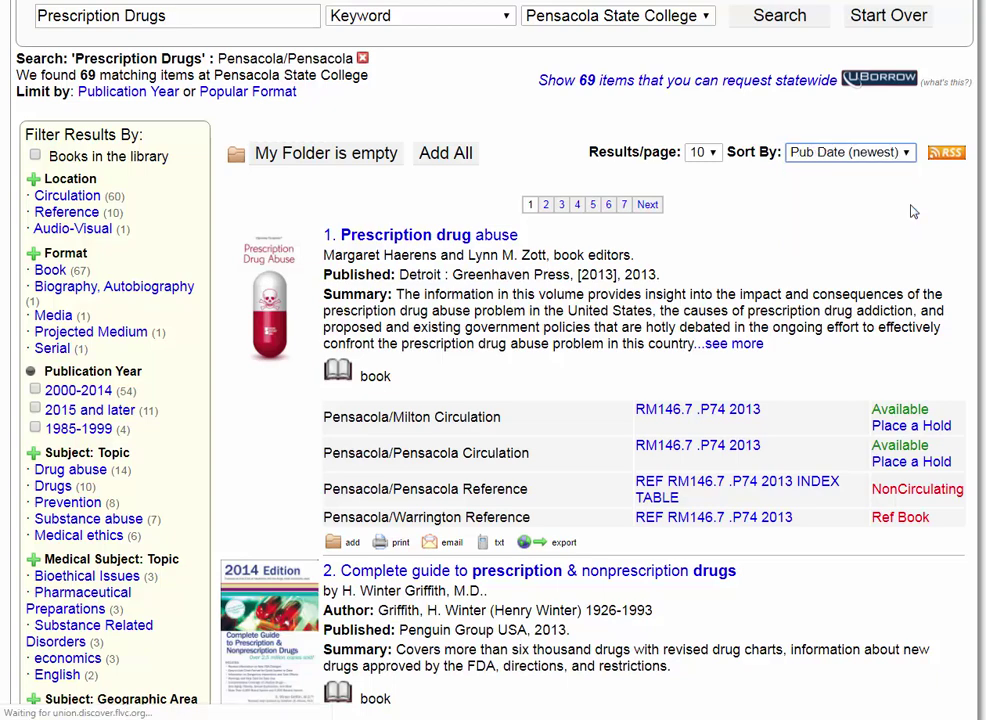
scroll(724, 469, "down", 2)
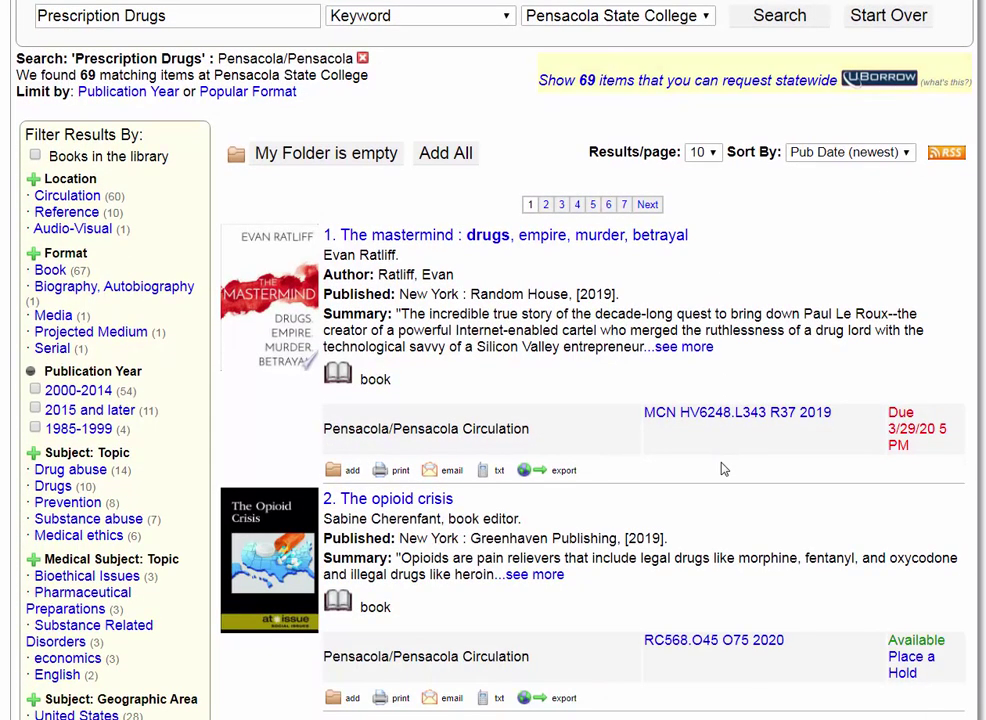
scroll(722, 466, "down", 1)
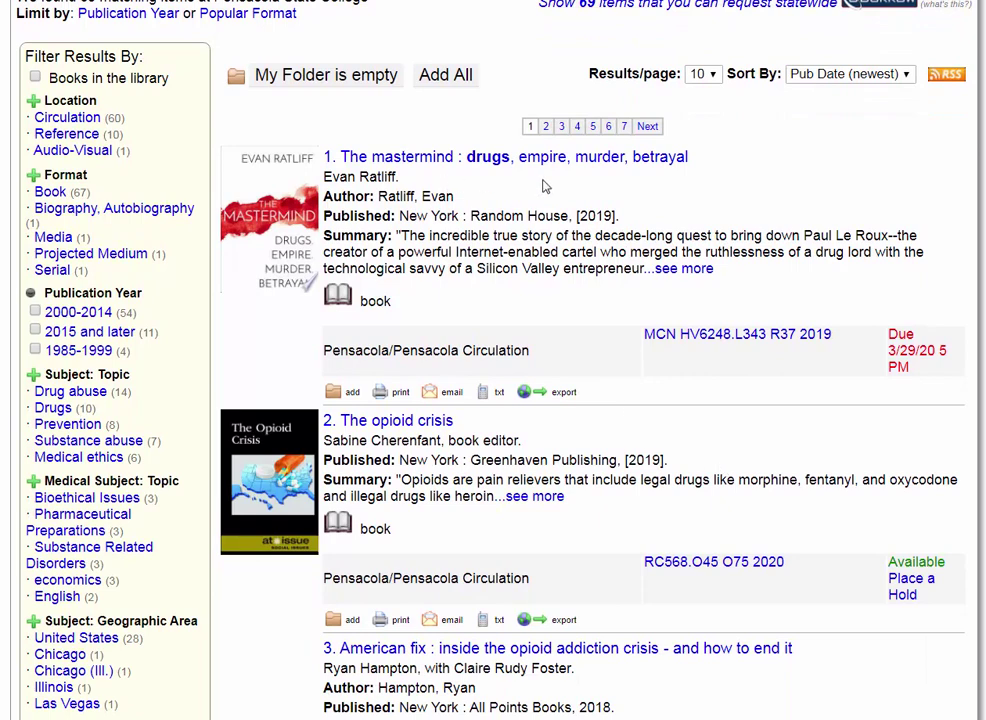
left_click_drag(578, 215, 620, 215)
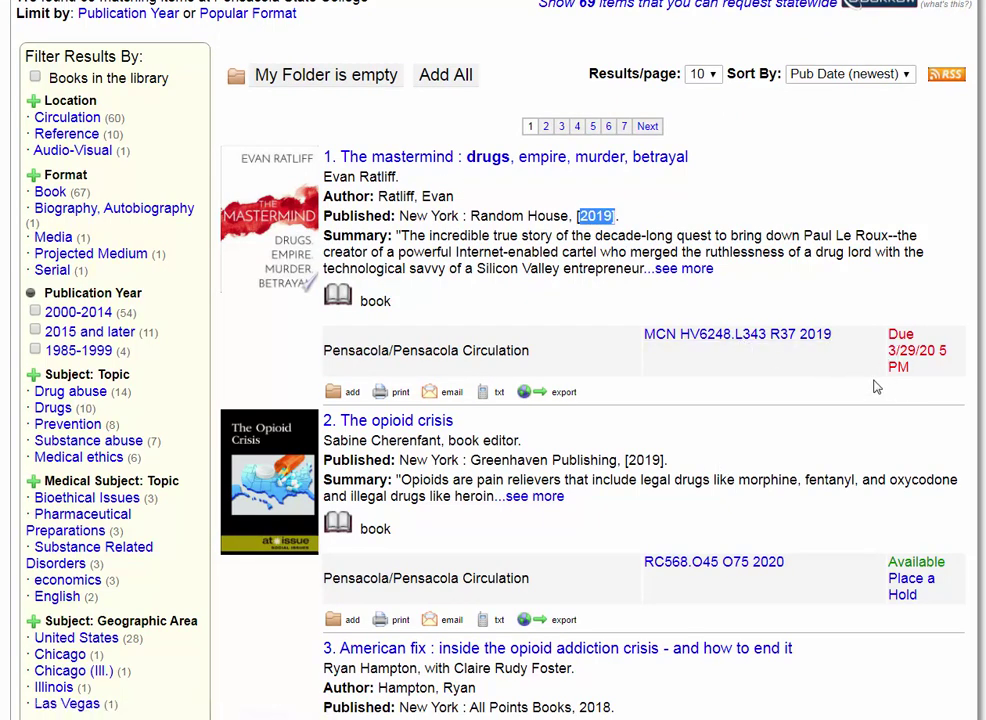
scroll(820, 375, "down", 1)
scroll(820, 375, "down", 1)
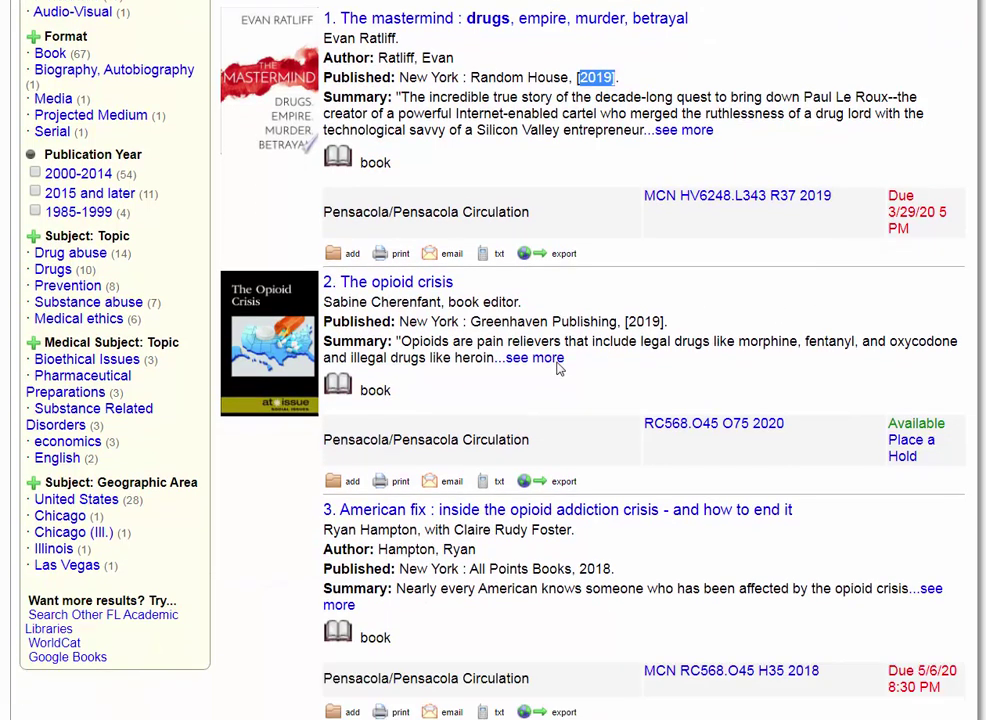
left_click_drag(626, 304, 668, 304)
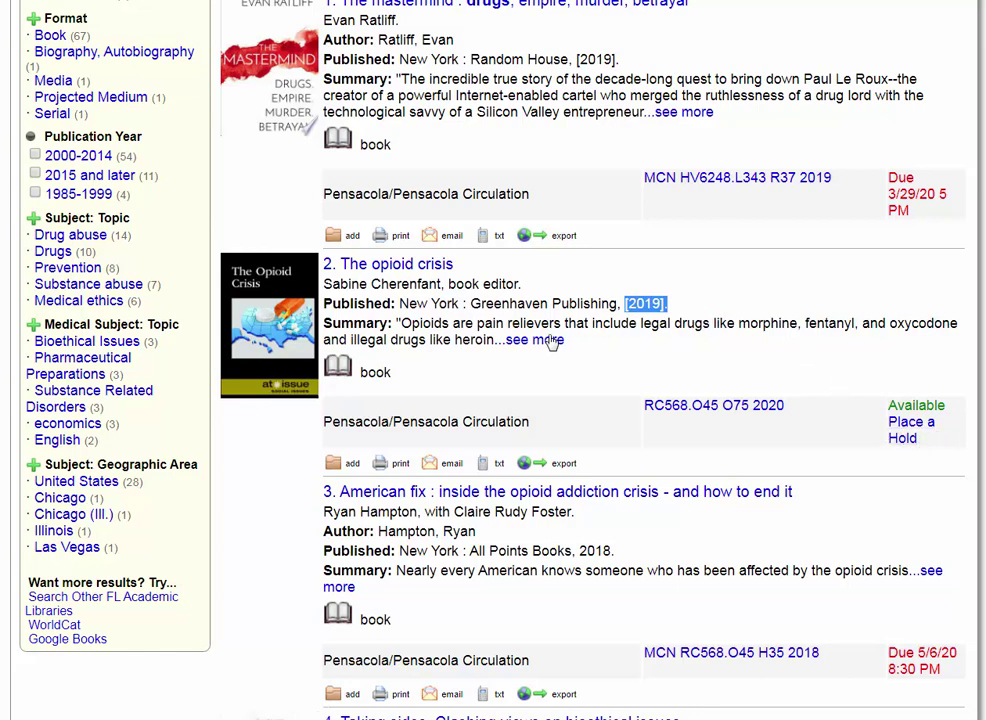
- Open The opioid crisis record and review its page count, size and summary
left_click(418, 266)
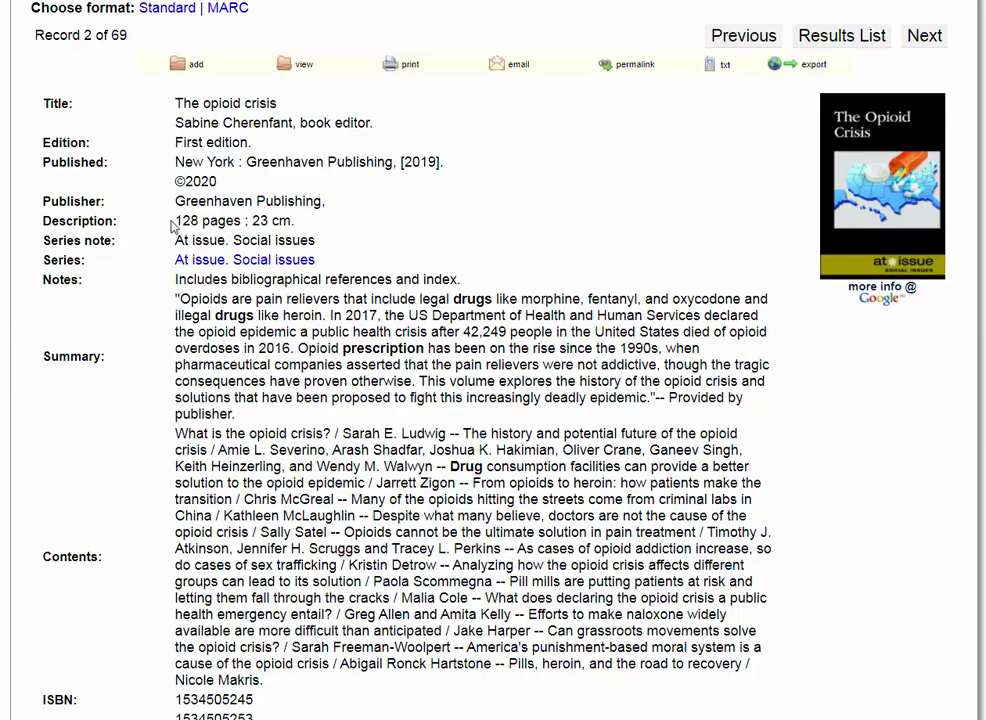
left_click_drag(175, 220, 294, 224)
left_click(543, 264)
scroll(543, 264, "down", 3)
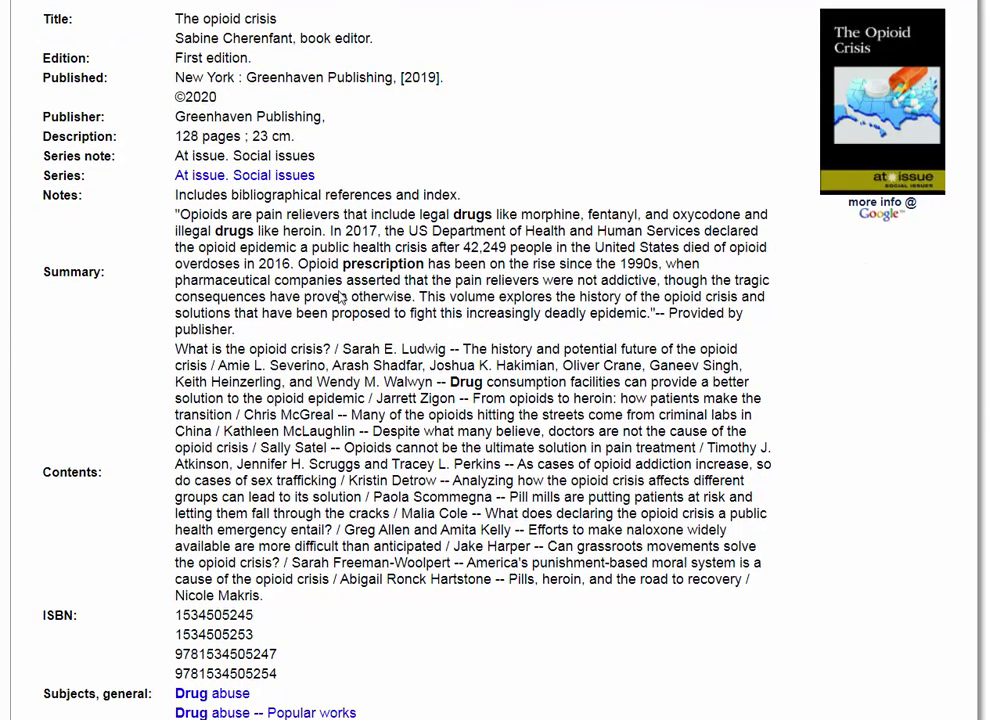
left_click_drag(176, 143, 315, 266)
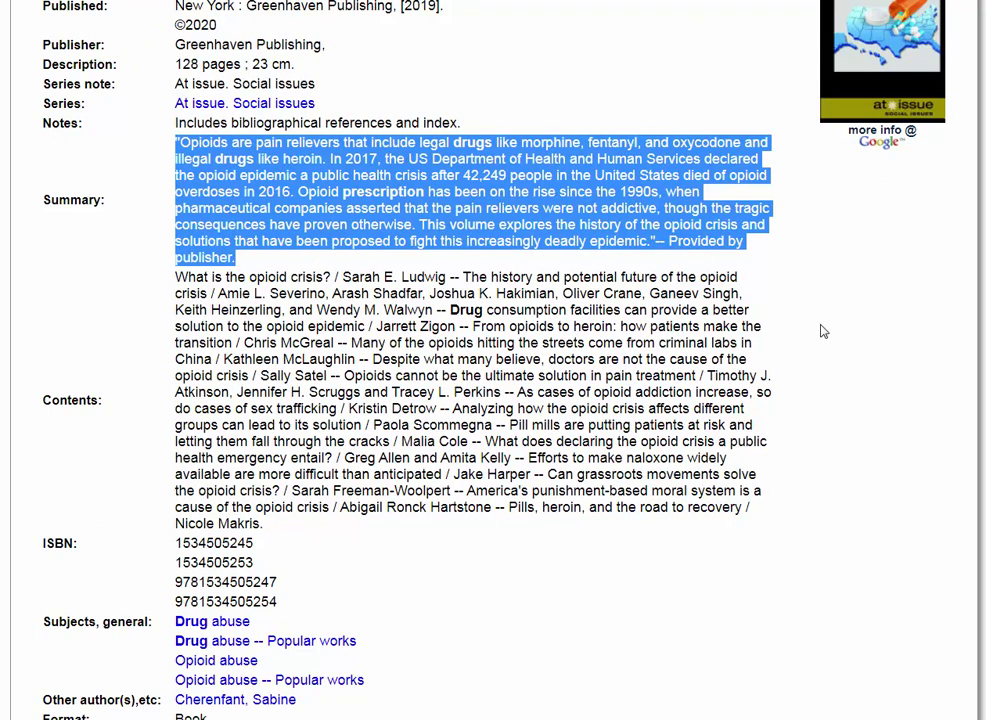
left_click(745, 373)
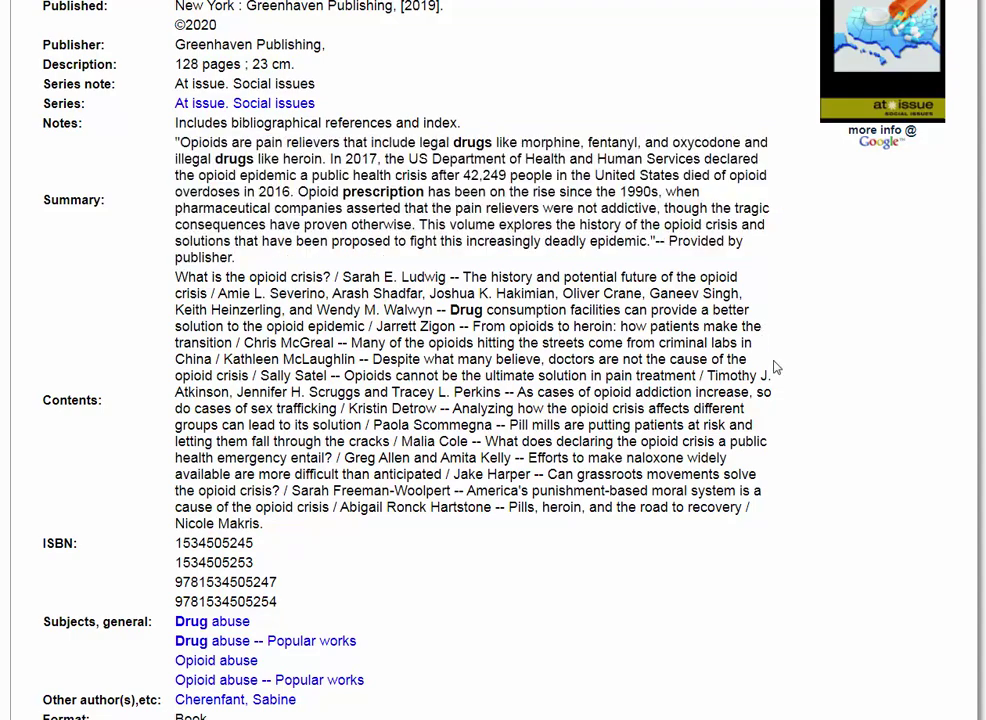
- Find the book's shelf location and call number RC568.O45 O75 2020 in the record
scroll(800, 388, "down", 1)
scroll(770, 396, "down", 2)
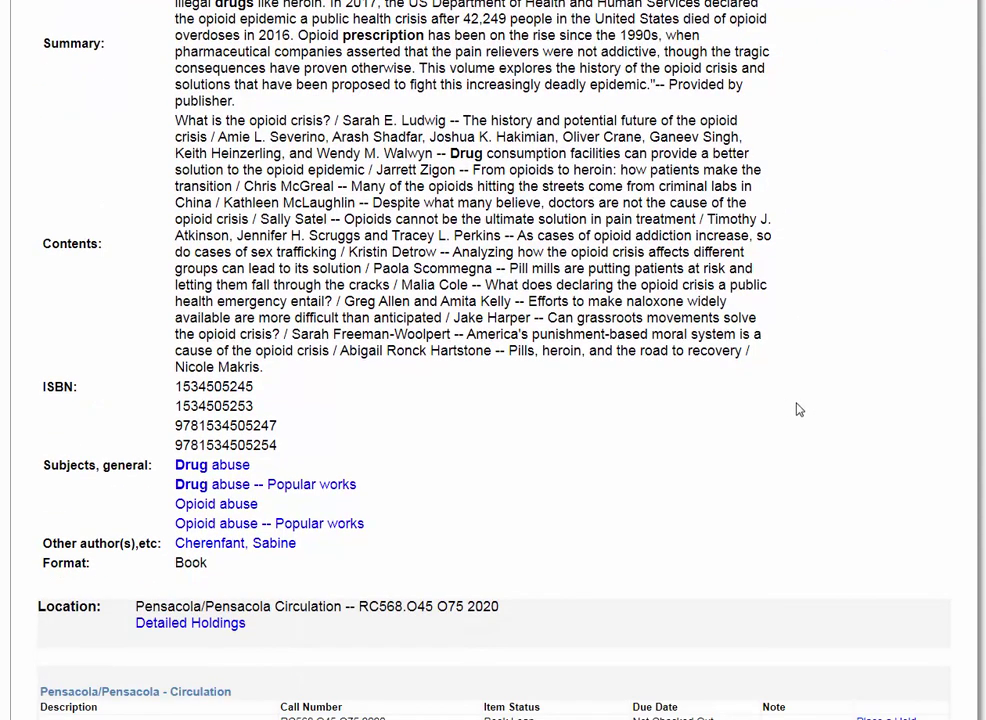
scroll(814, 411, "up", 5)
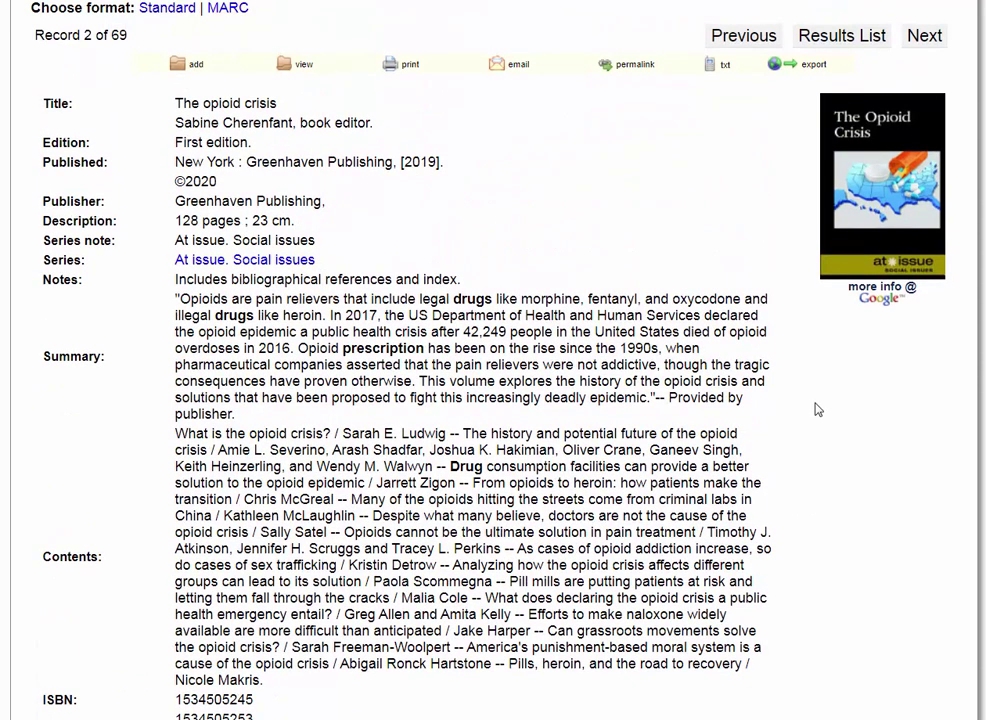
scroll(817, 409, "down", 1)
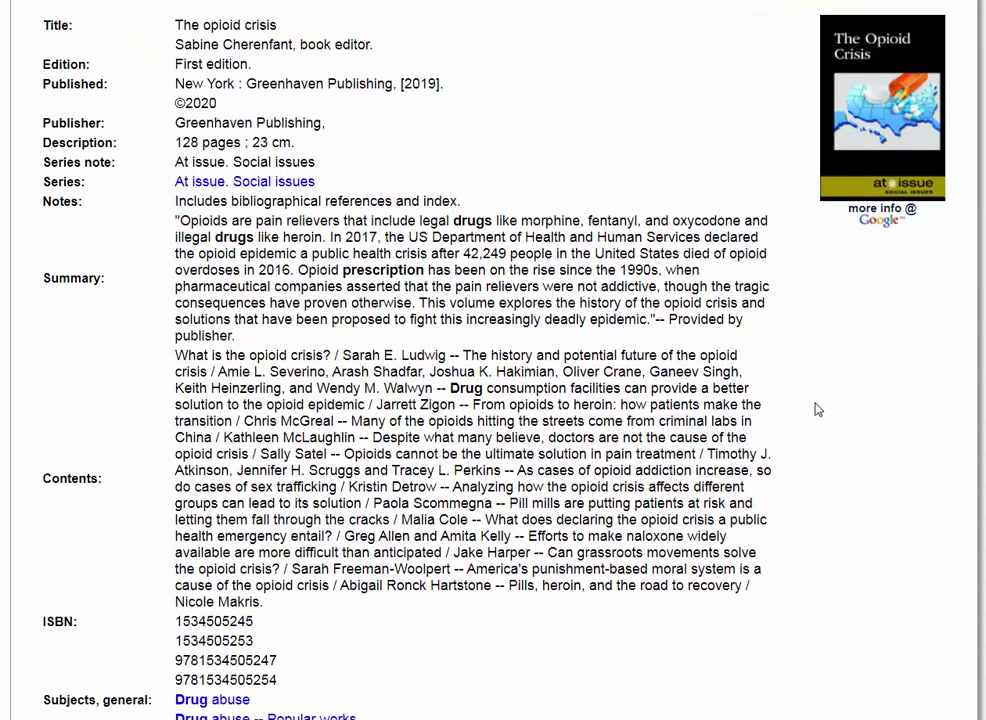
scroll(489, 334, "down", 5)
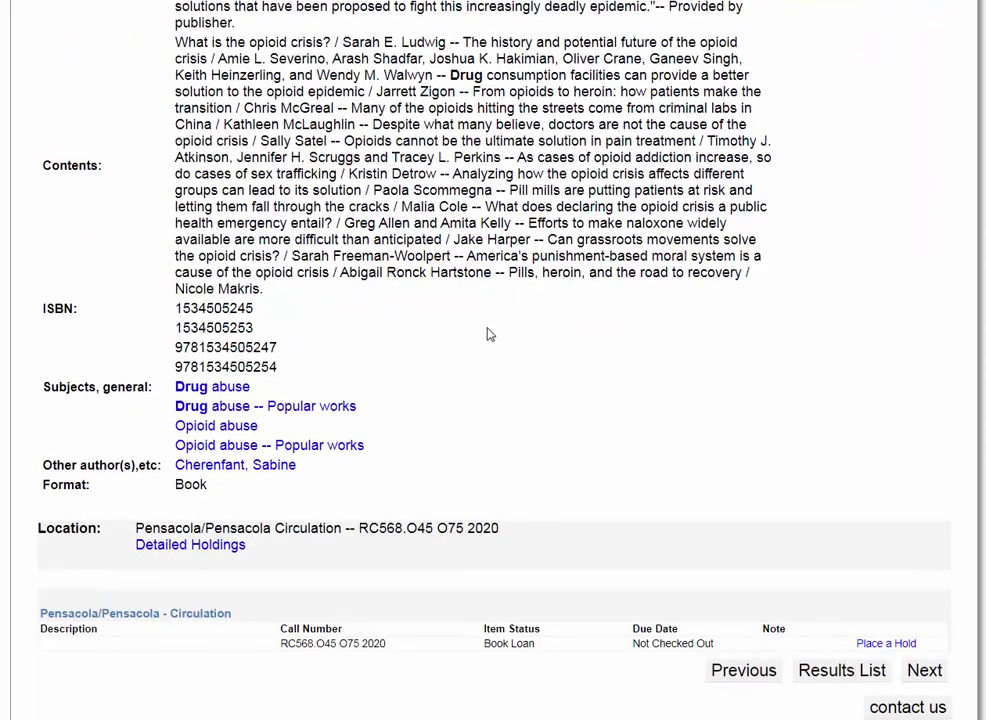
left_click_drag(137, 449, 519, 465)
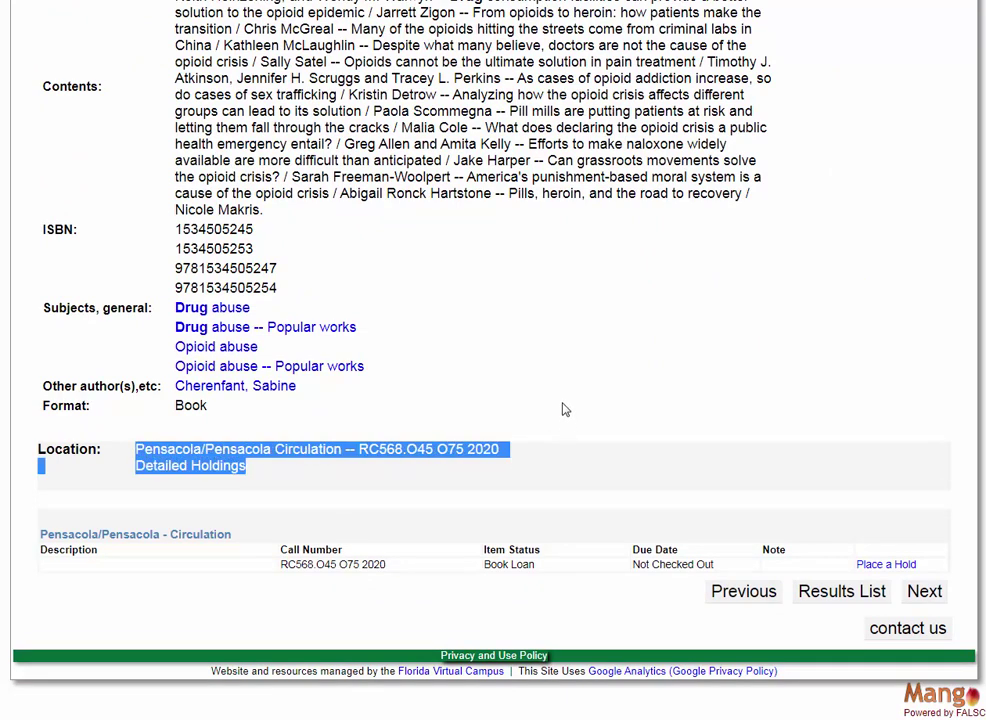
left_click(268, 455)
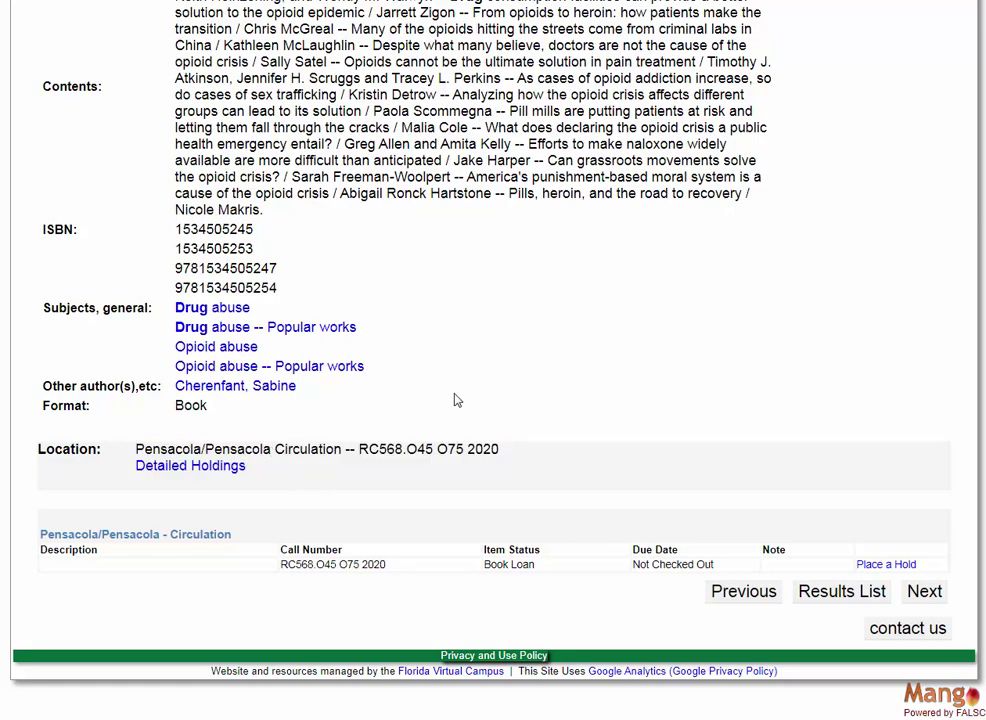
left_click_drag(359, 449, 511, 449)
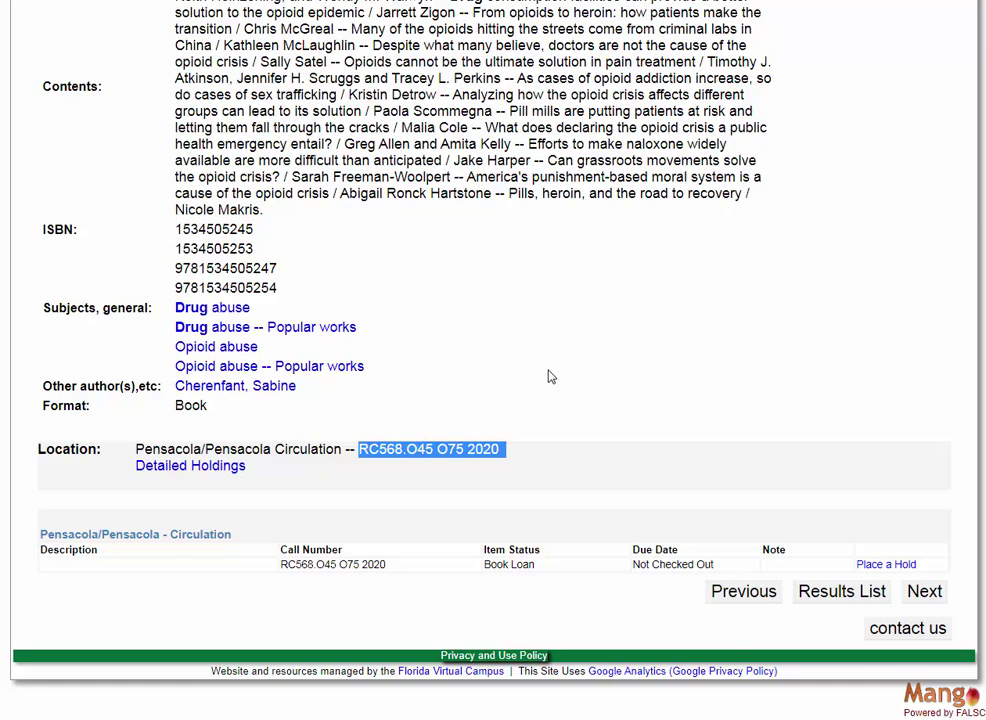
left_click(530, 455)
left_click_drag(501, 448, 358, 449)
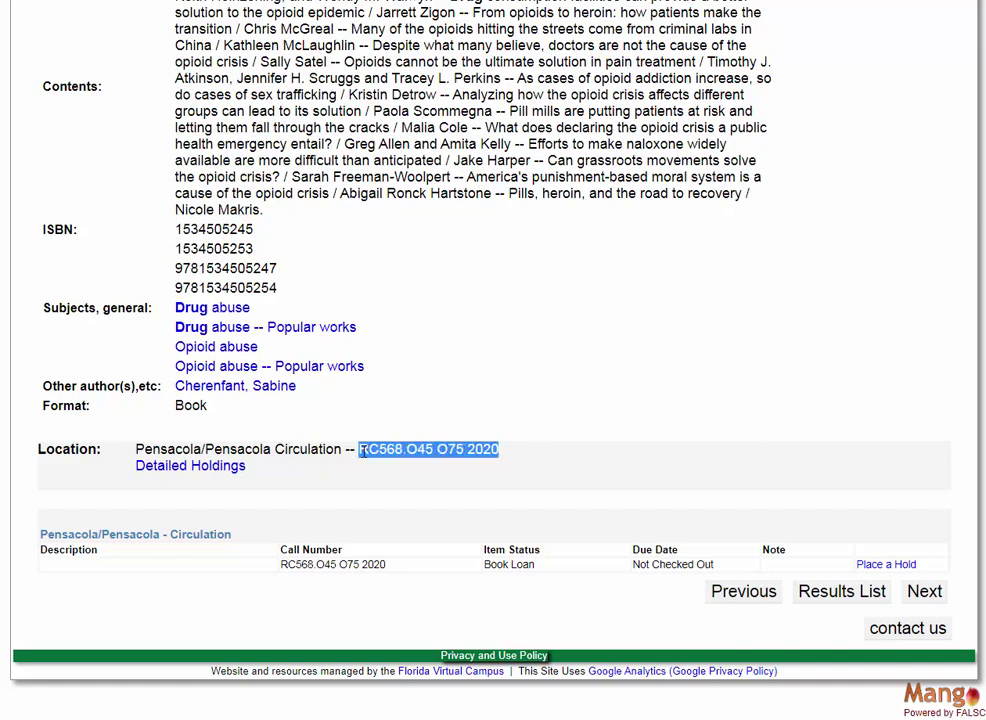
left_click(545, 400)
left_click_drag(207, 449, 341, 449)
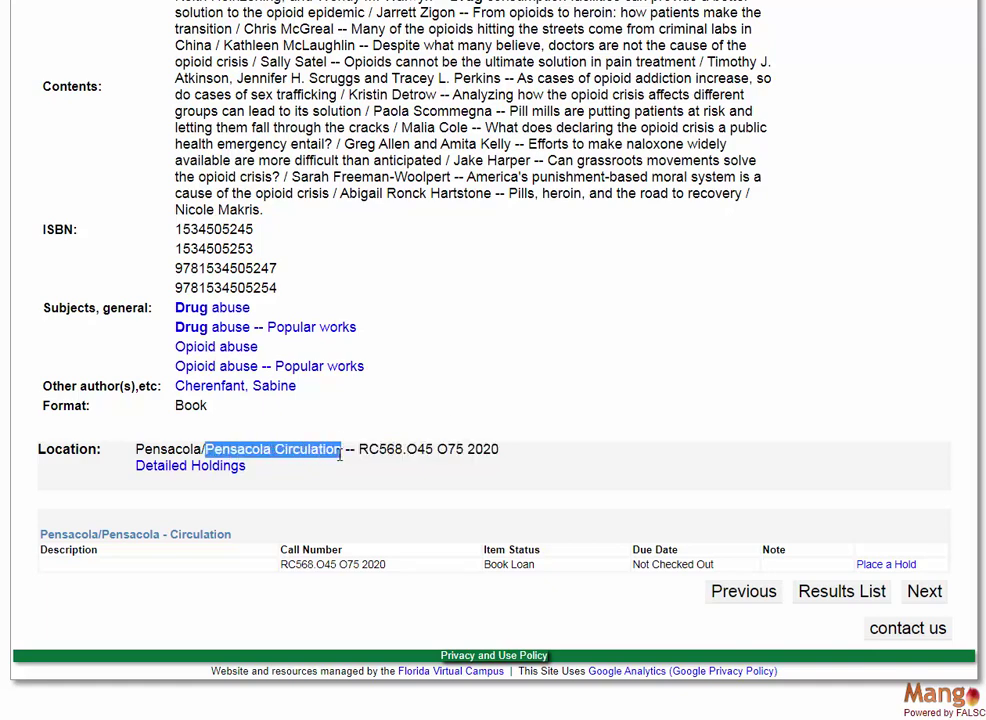
left_click(559, 388)
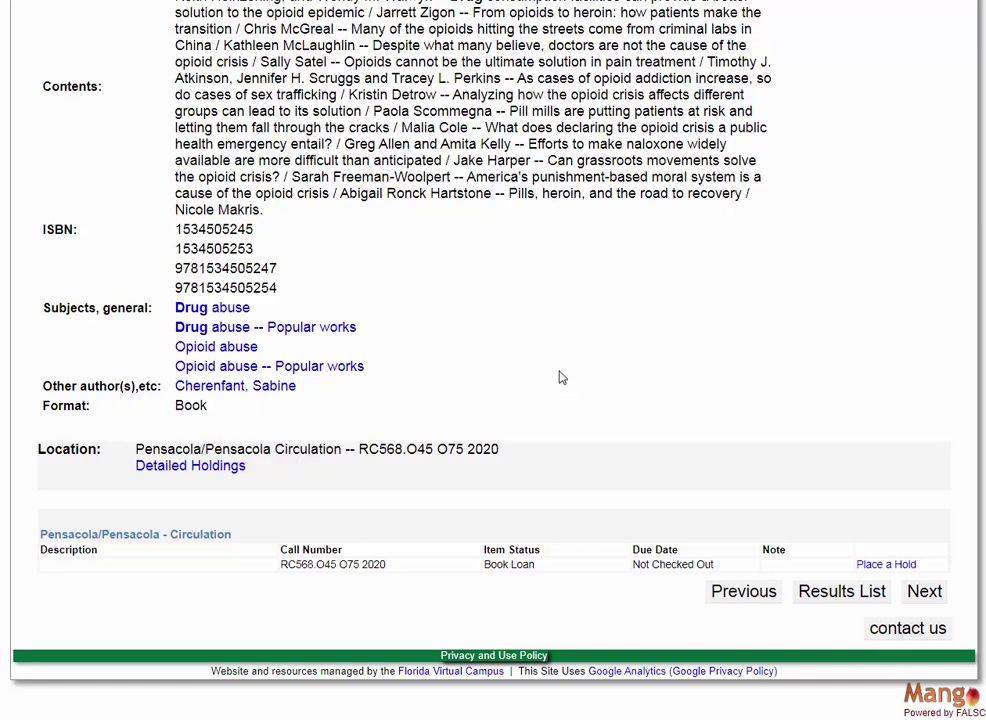
- Start a hold on The opioid crisis and log in with the borrower ID and PIN
left_click(886, 565)
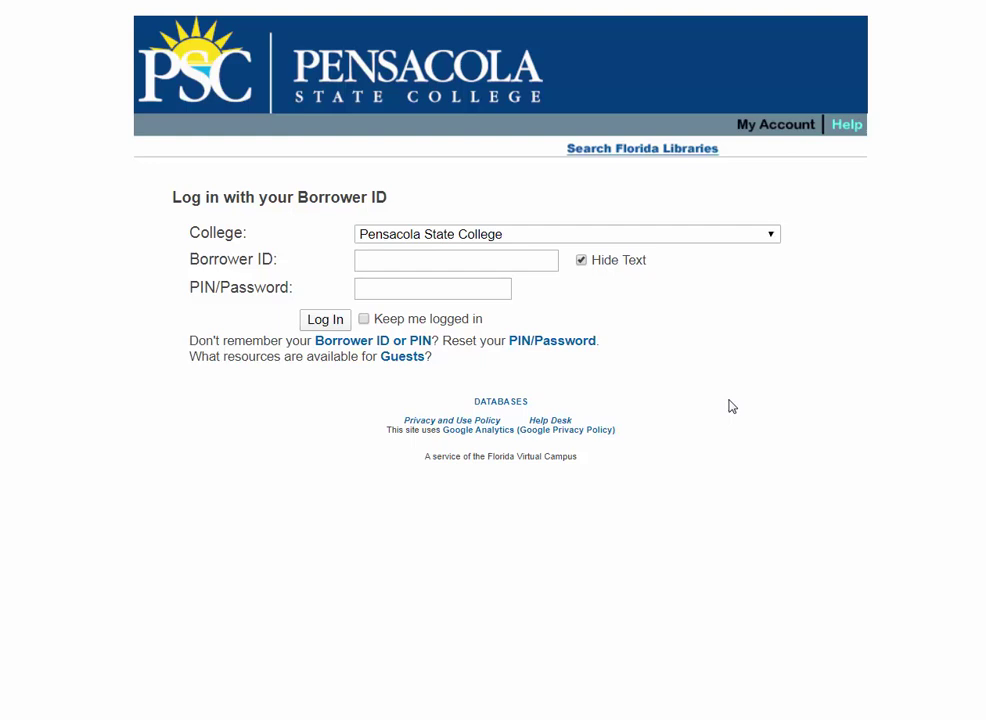
left_click(548, 256)
type("12345678901234")
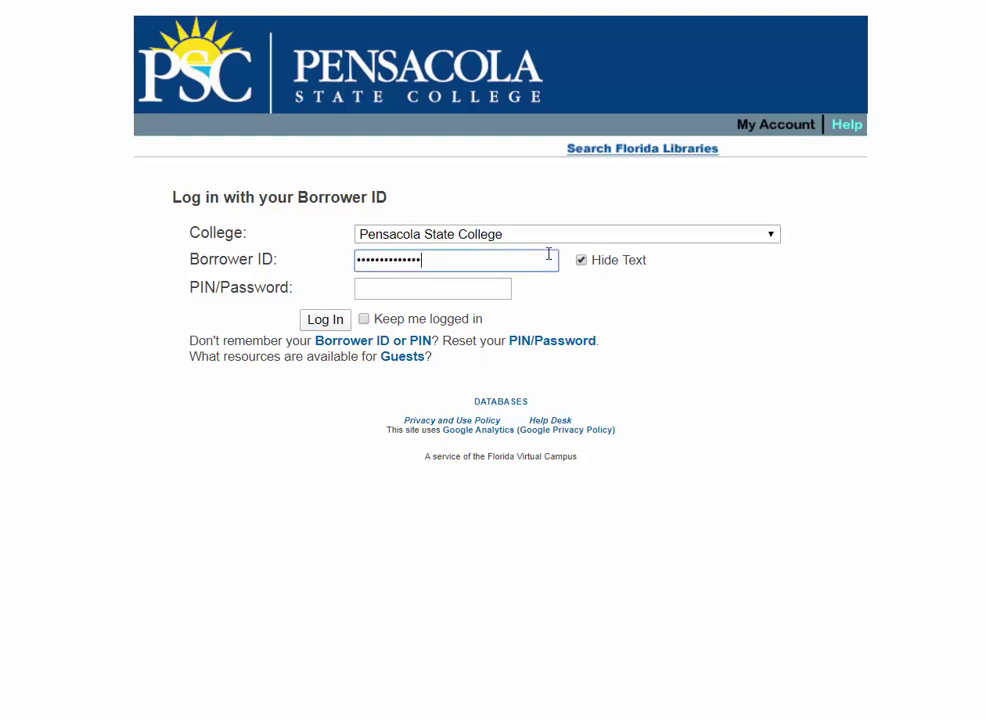
key("Tab")
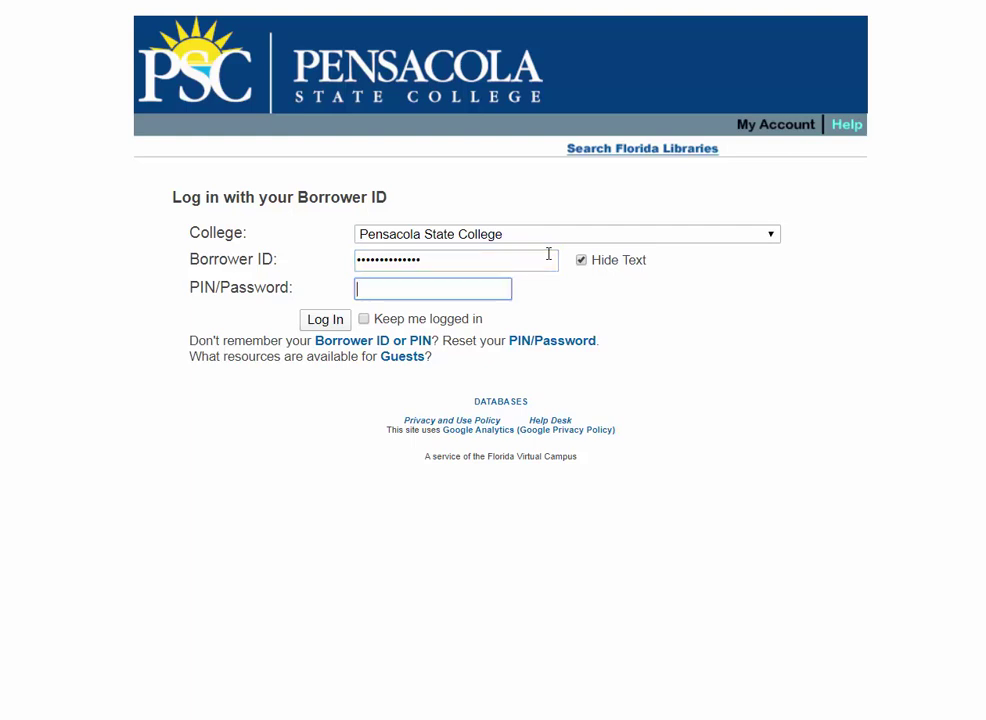
key("Return")
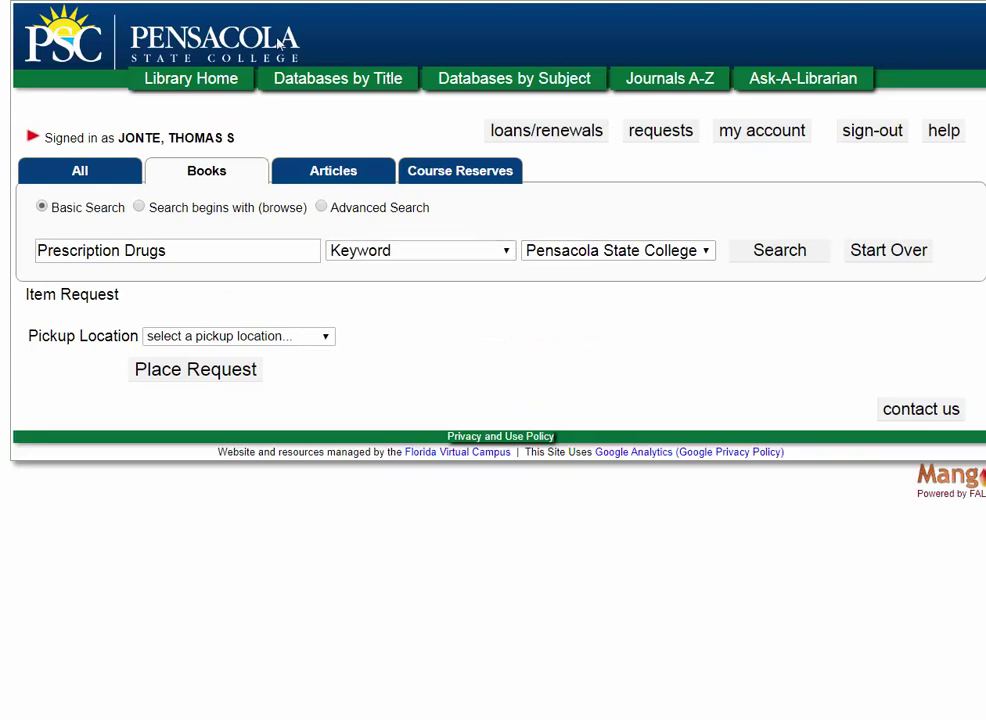
- Highlight the signed-in account name on the hold request page
left_click_drag(237, 128, 112, 131)
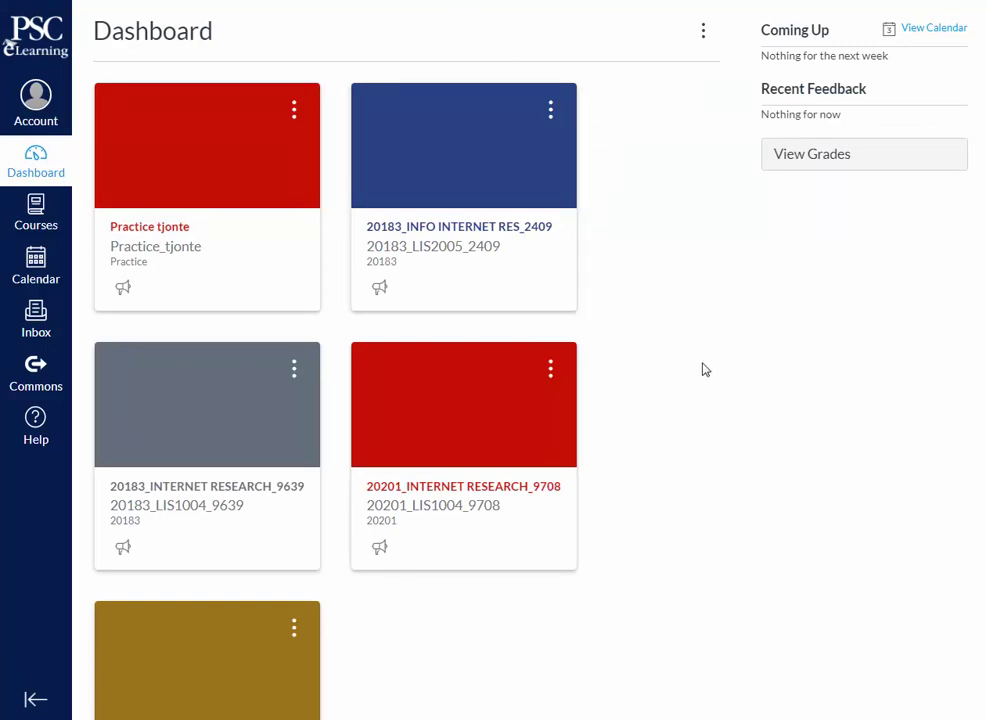
- From the practice course's PSC Library page, launch the Pensacola State College library site
left_click(142, 254)
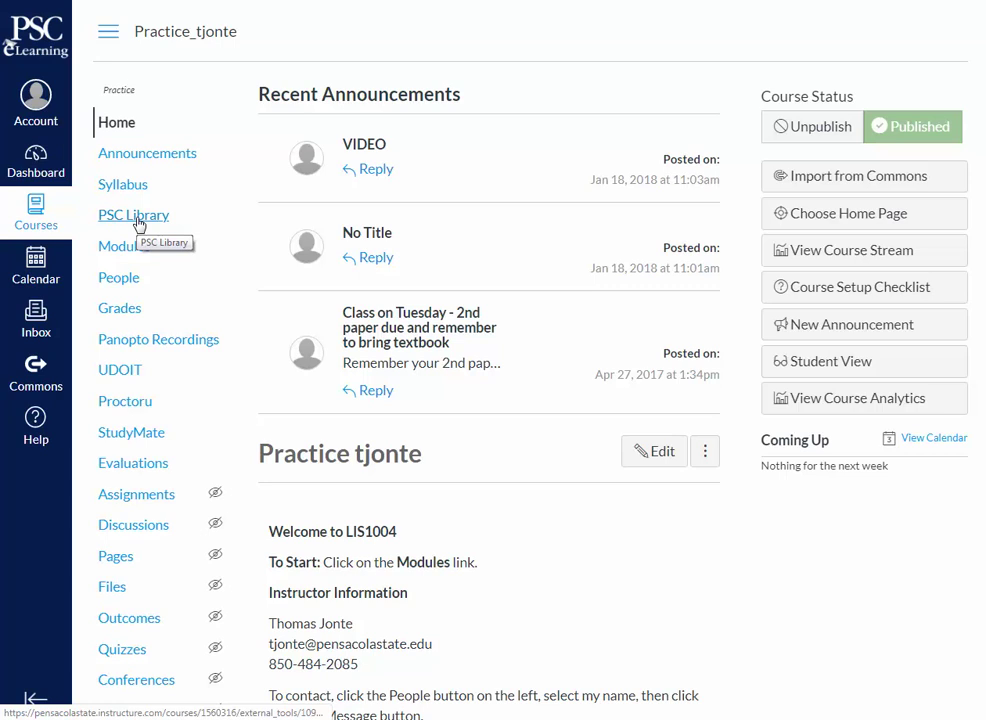
left_click(137, 219)
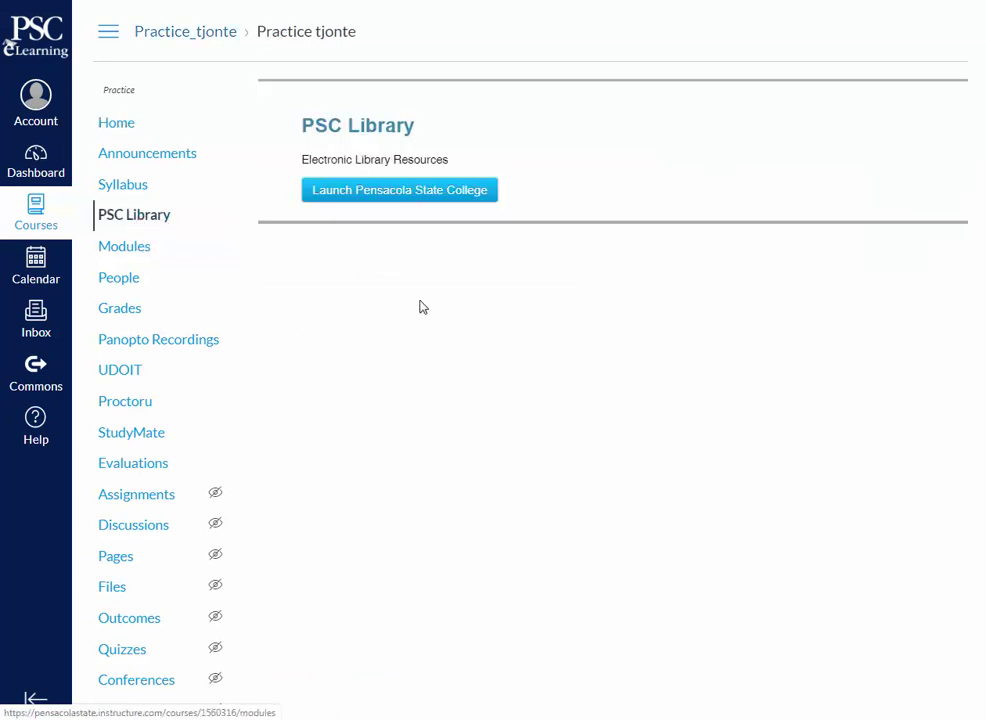
left_click(399, 197)
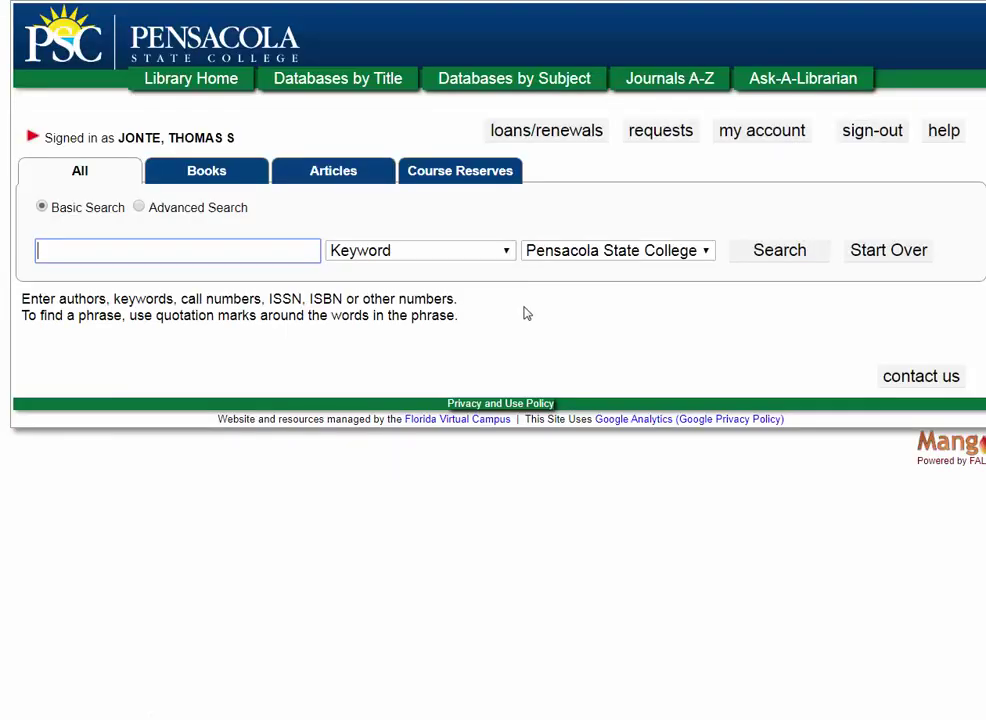
- Place the hold for Pensacola/Warrington pickup, then show all 2,146,115 Prescription Drugs results
left_click_drag(236, 138, 112, 139)
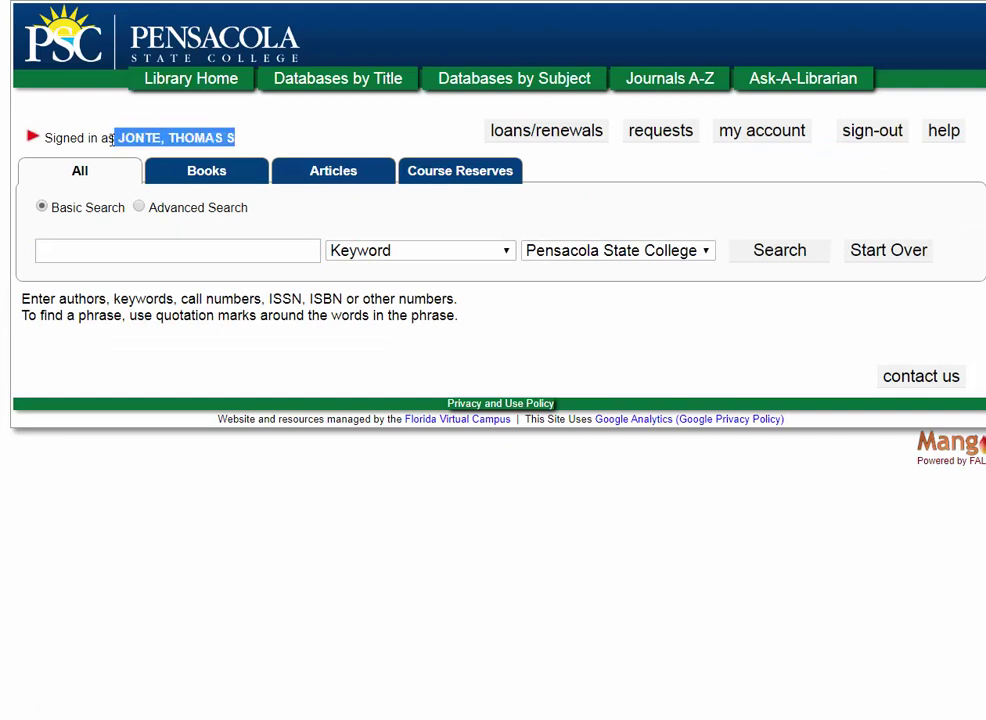
left_click(352, 134)
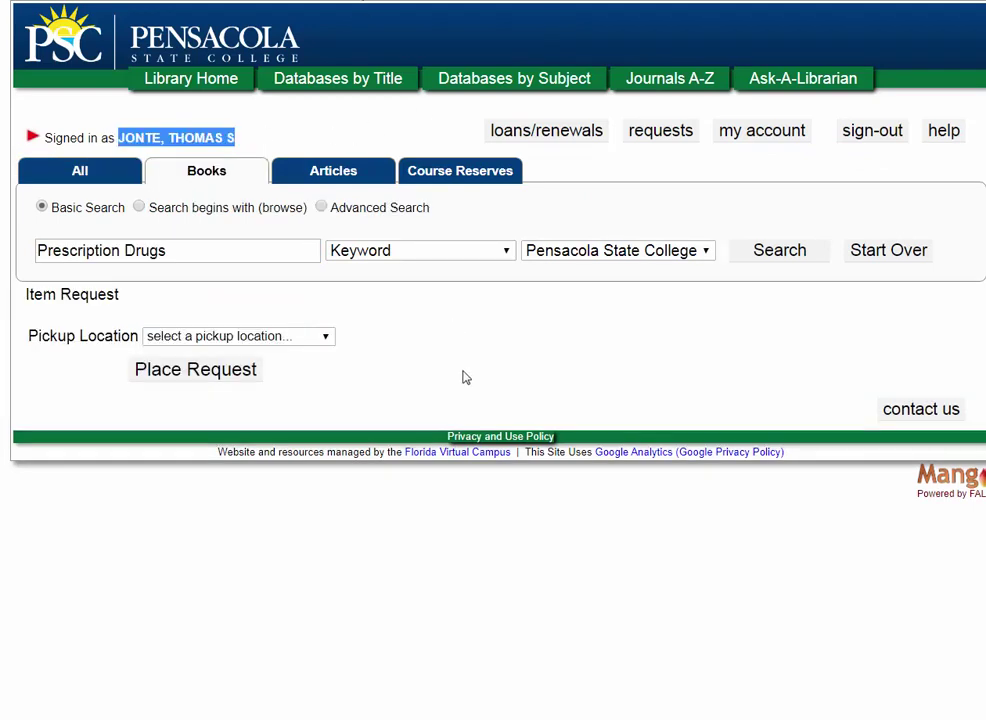
left_click(325, 338)
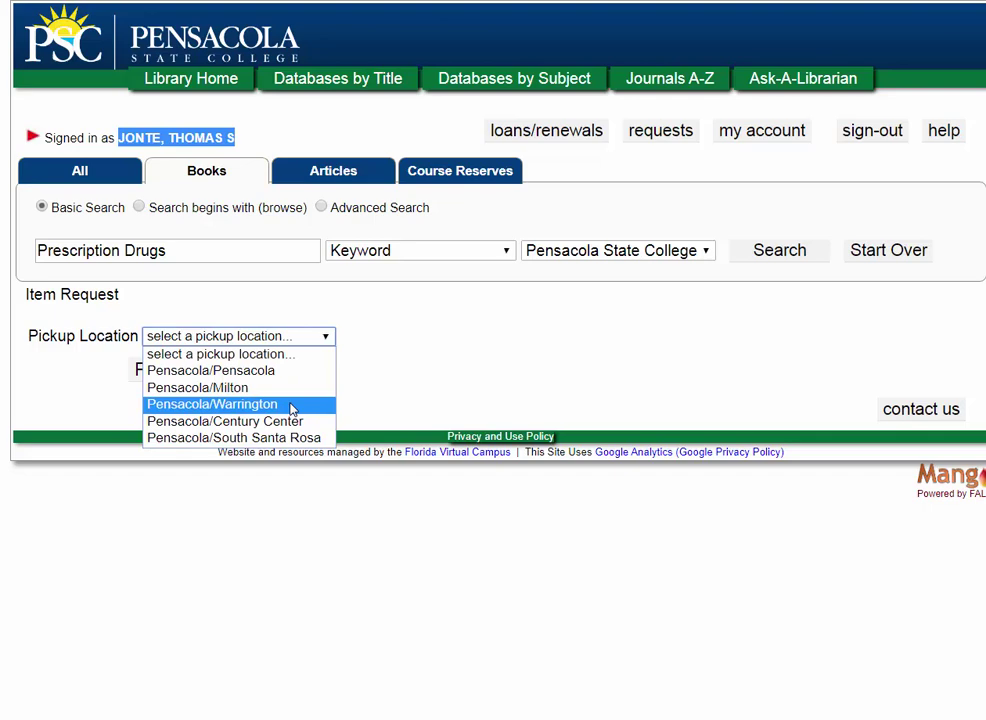
left_click(291, 407)
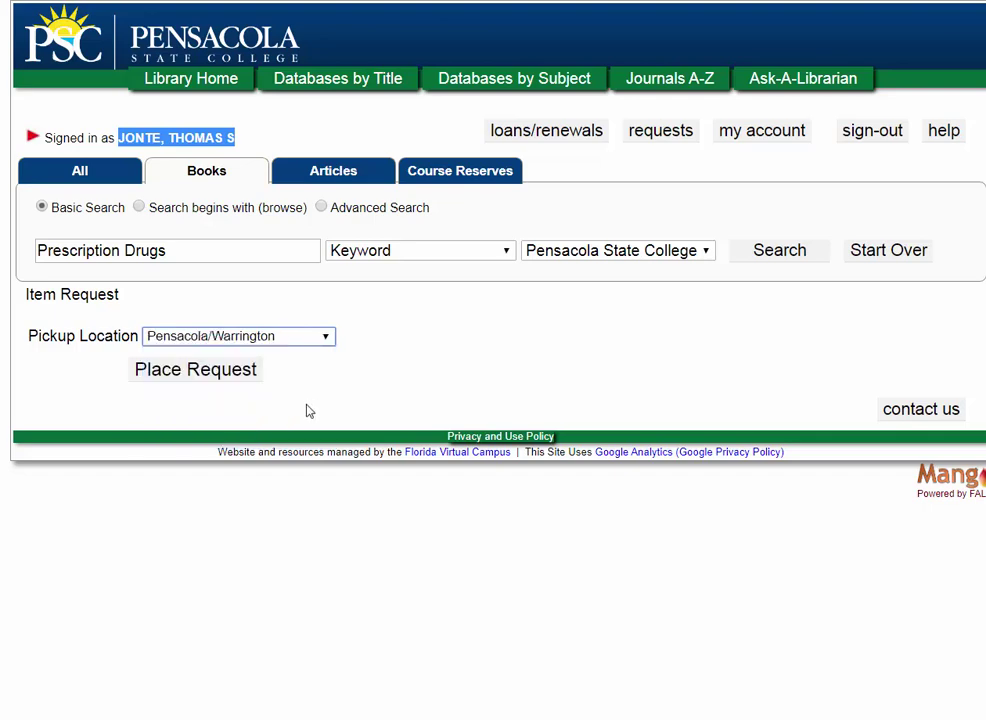
left_click(215, 370)
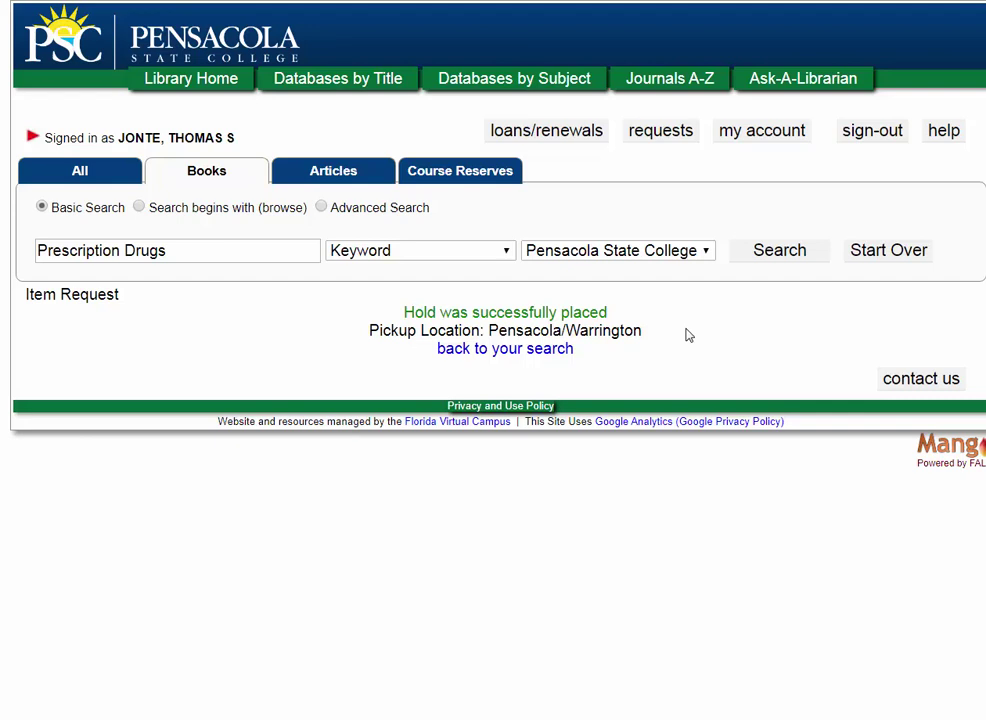
left_click(79, 170)
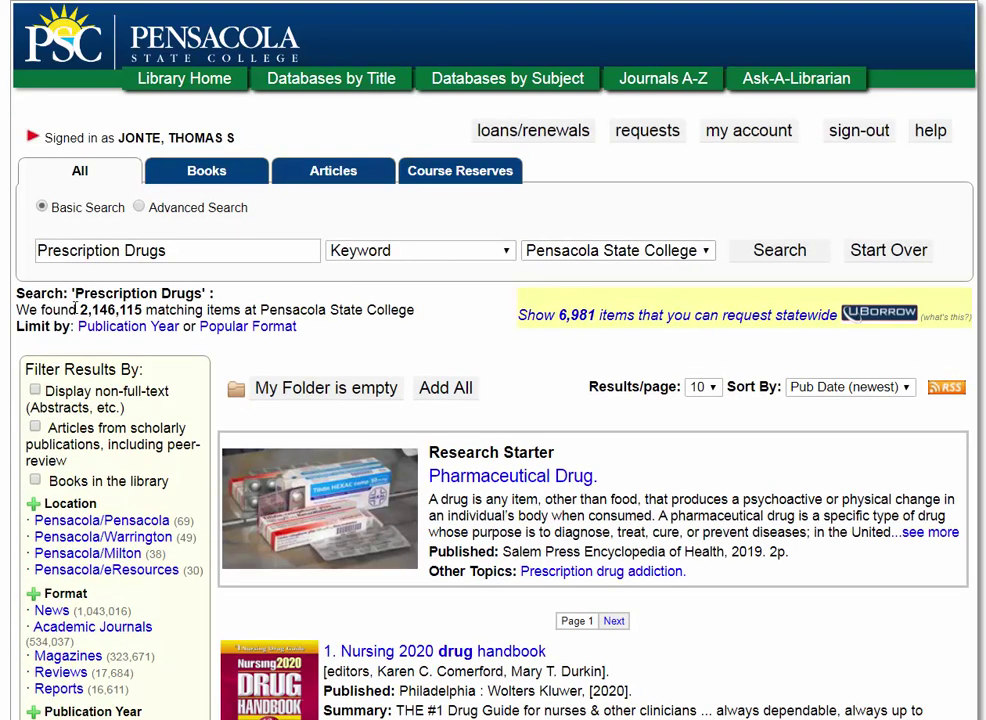
left_click_drag(77, 309, 203, 310)
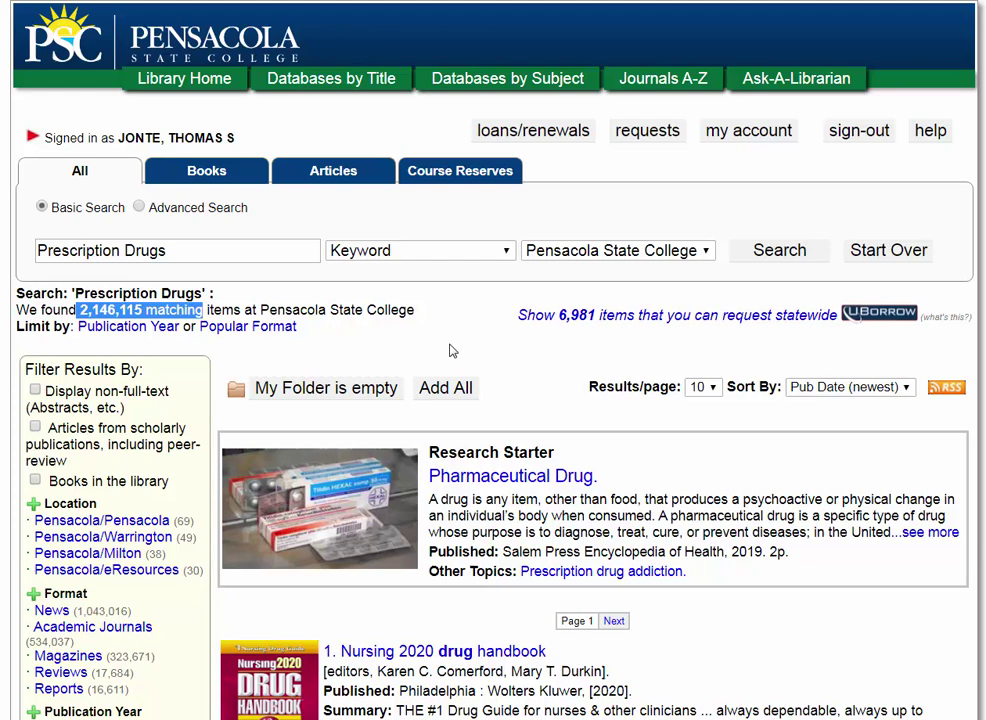
left_click(355, 179)
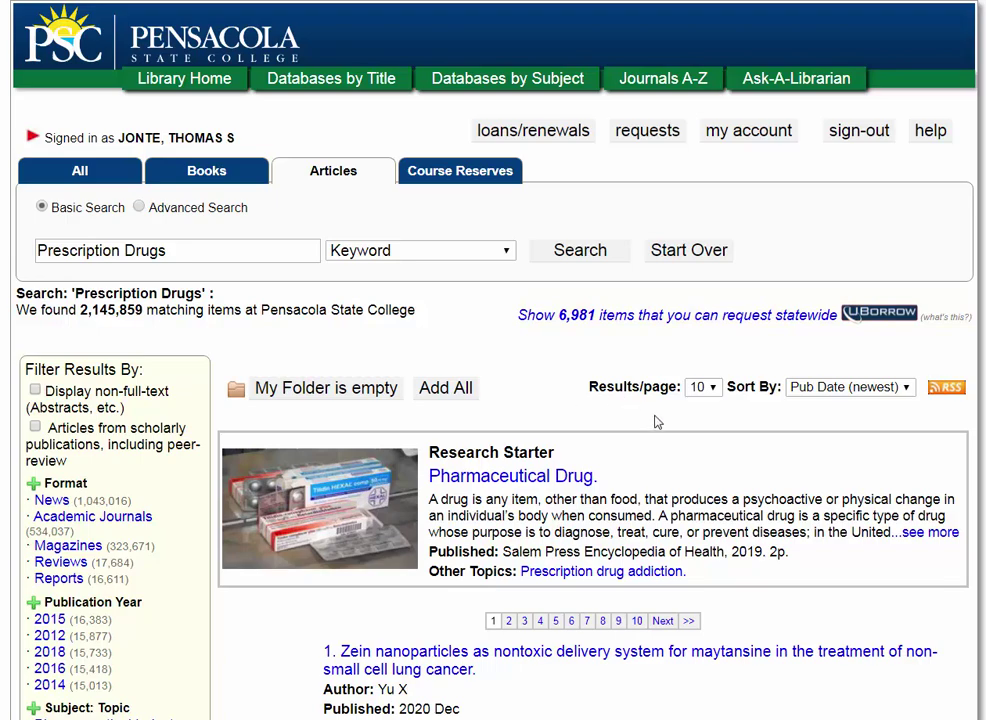
scroll(655, 423, "down", 3)
scroll(655, 423, "down", 7)
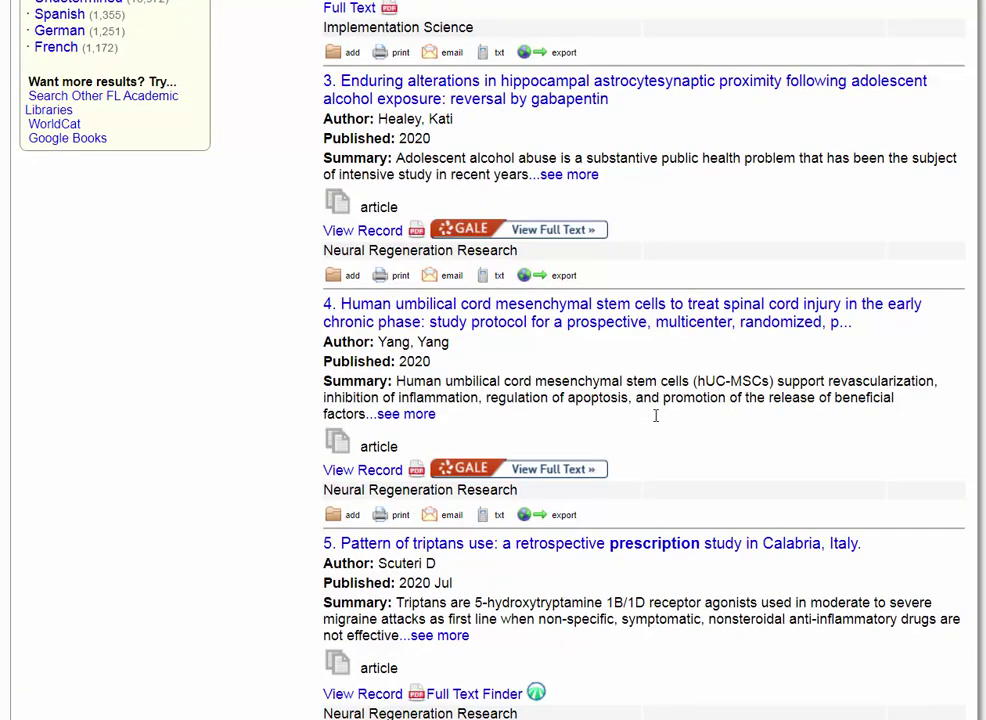
scroll(655, 418, "down", 3)
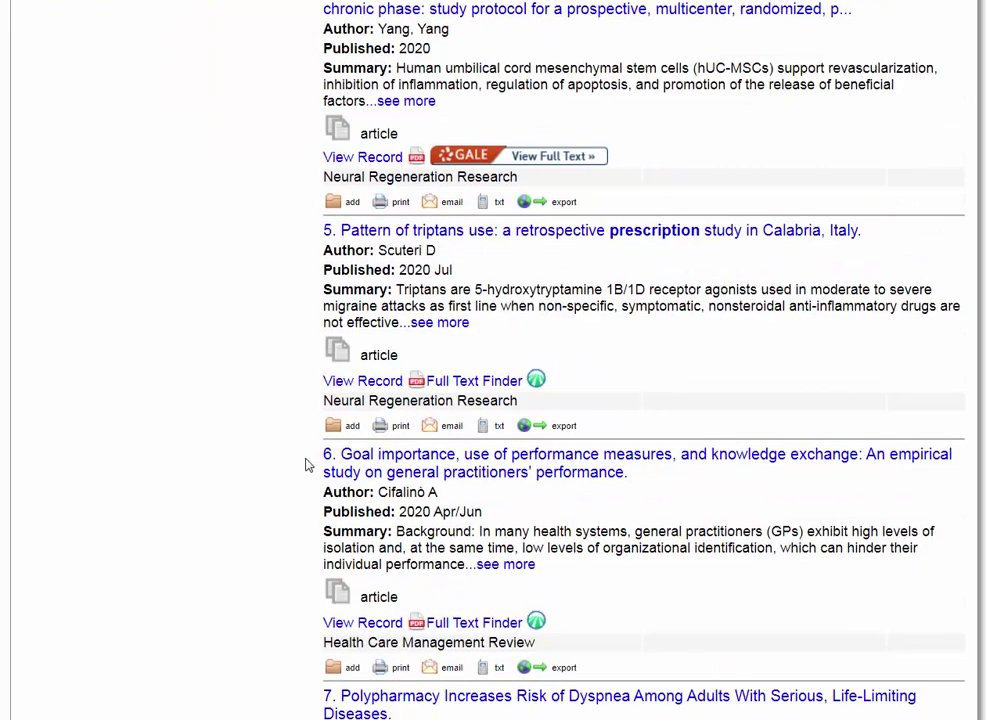
scroll(310, 464, "up", 4)
scroll(313, 464, "up", 9)
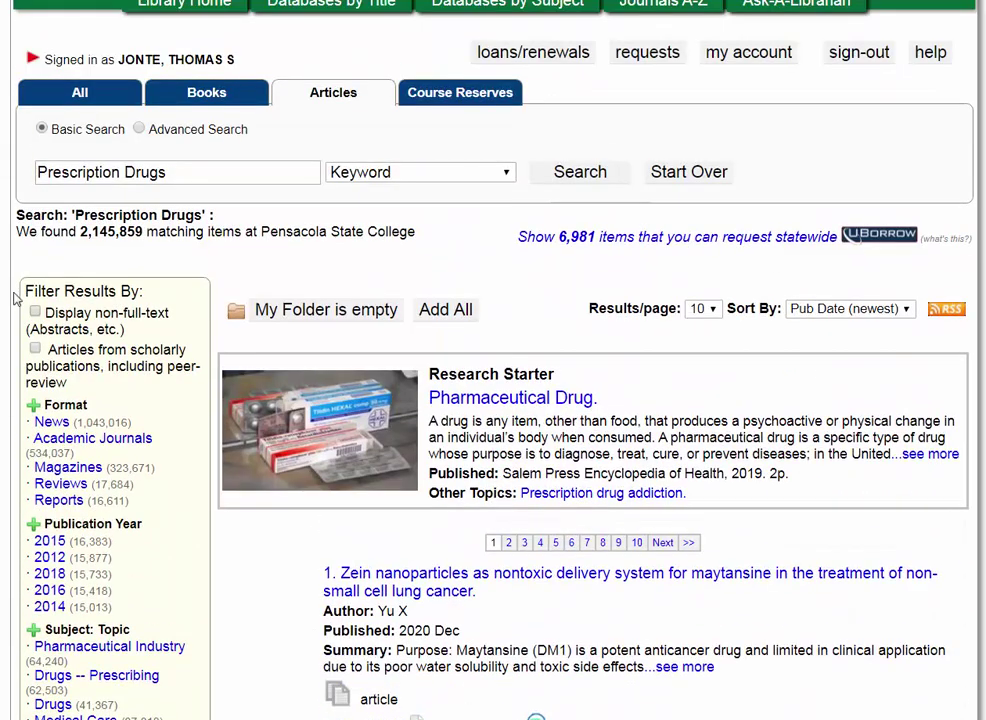
left_click_drag(28, 287, 140, 291)
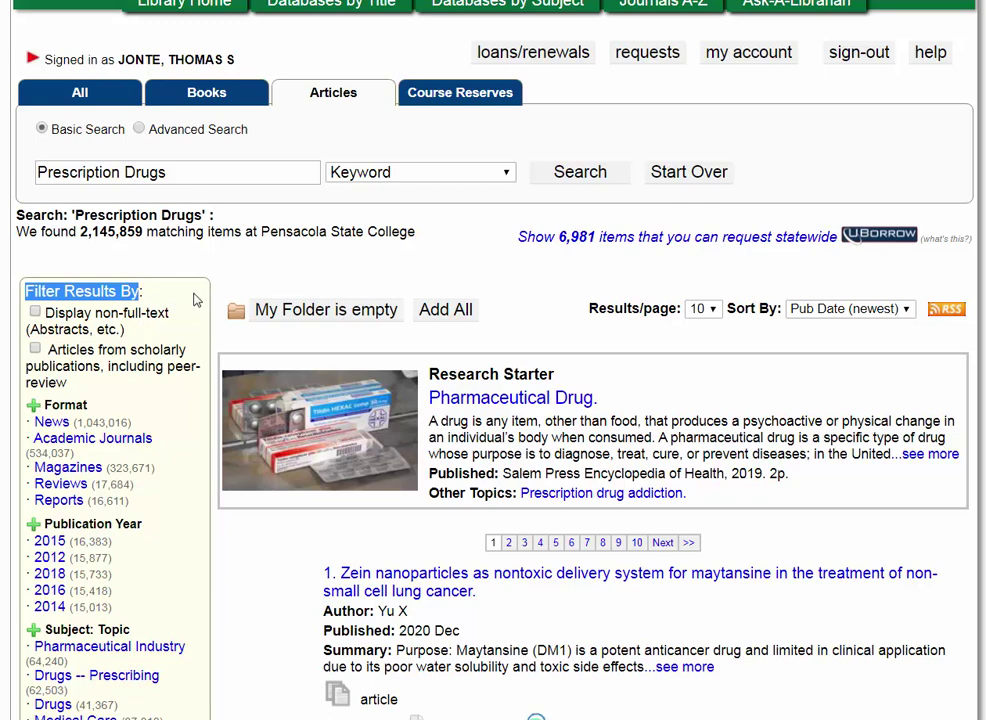
scroll(197, 300, "down", 3)
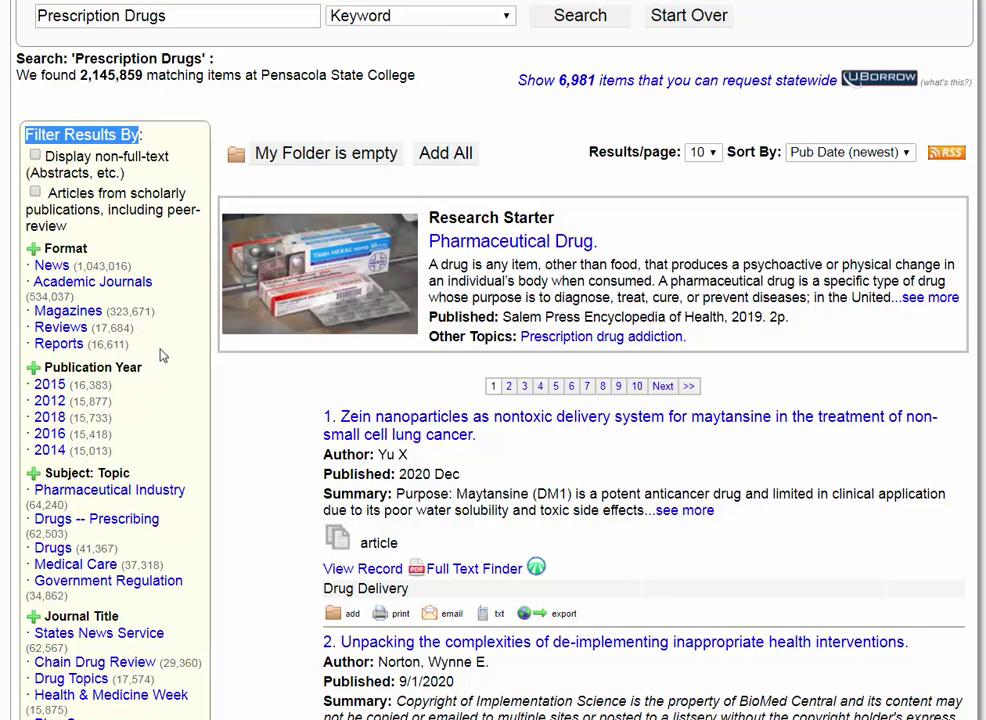
scroll(190, 266, "down", 3)
scroll(175, 276, "down", 6)
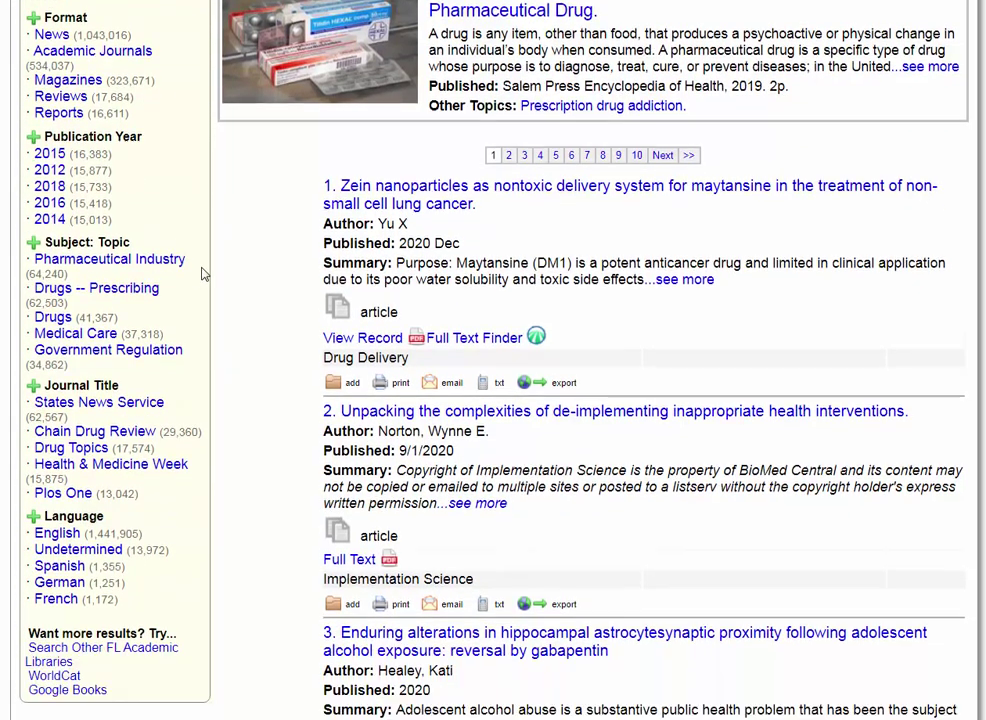
scroll(205, 273, "up", 3)
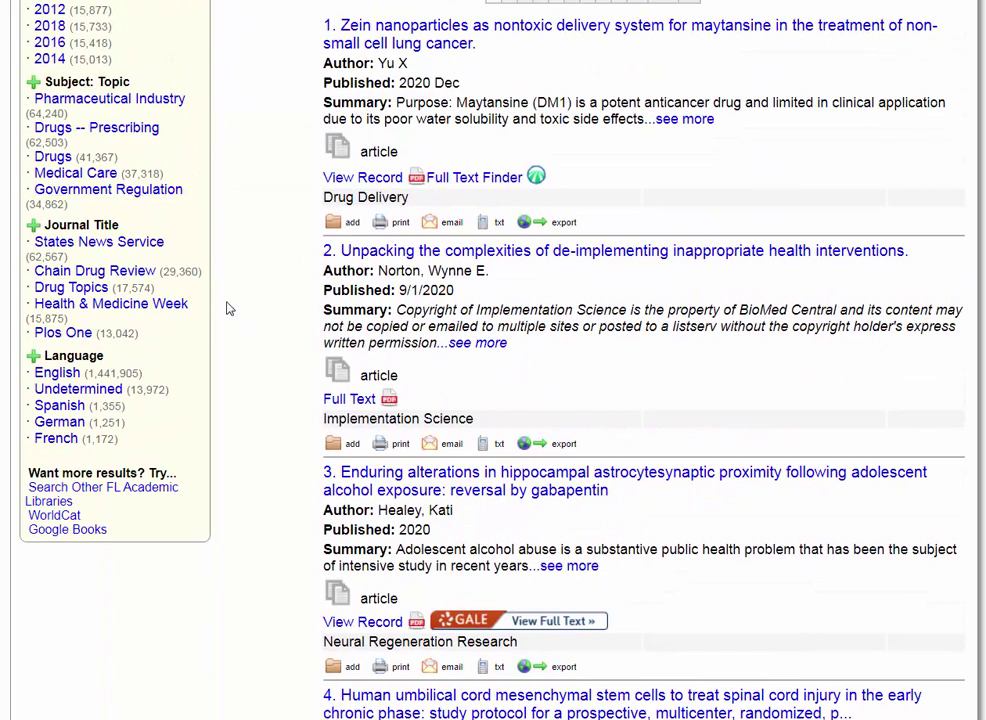
scroll(183, 283, "up", 10)
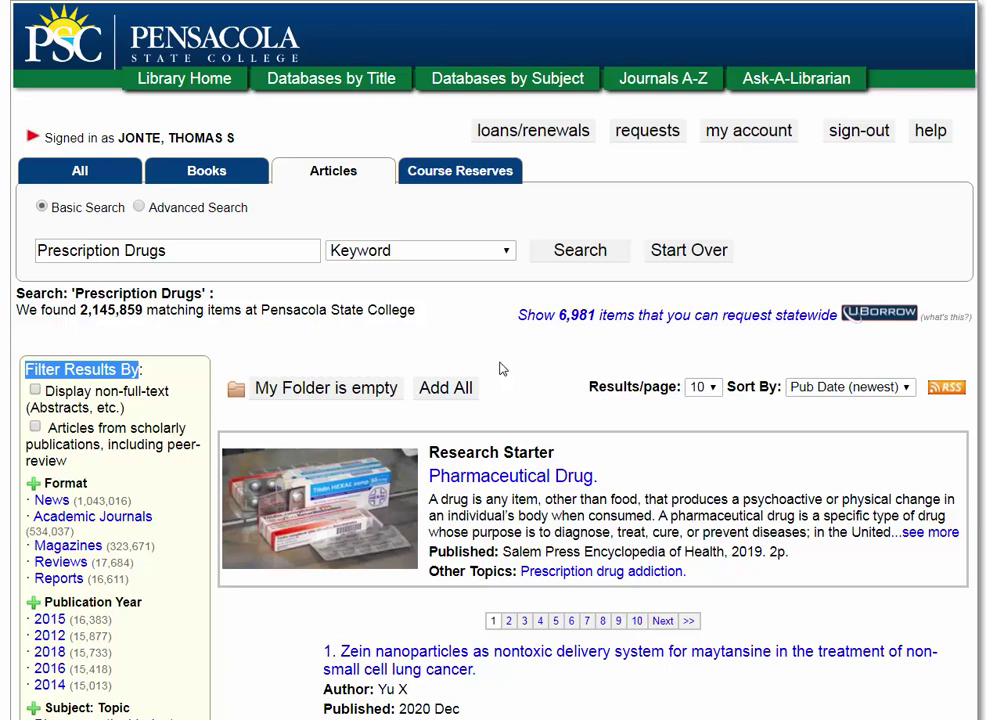
- Browse the alphabetical Databases by Title list
left_click(350, 80)
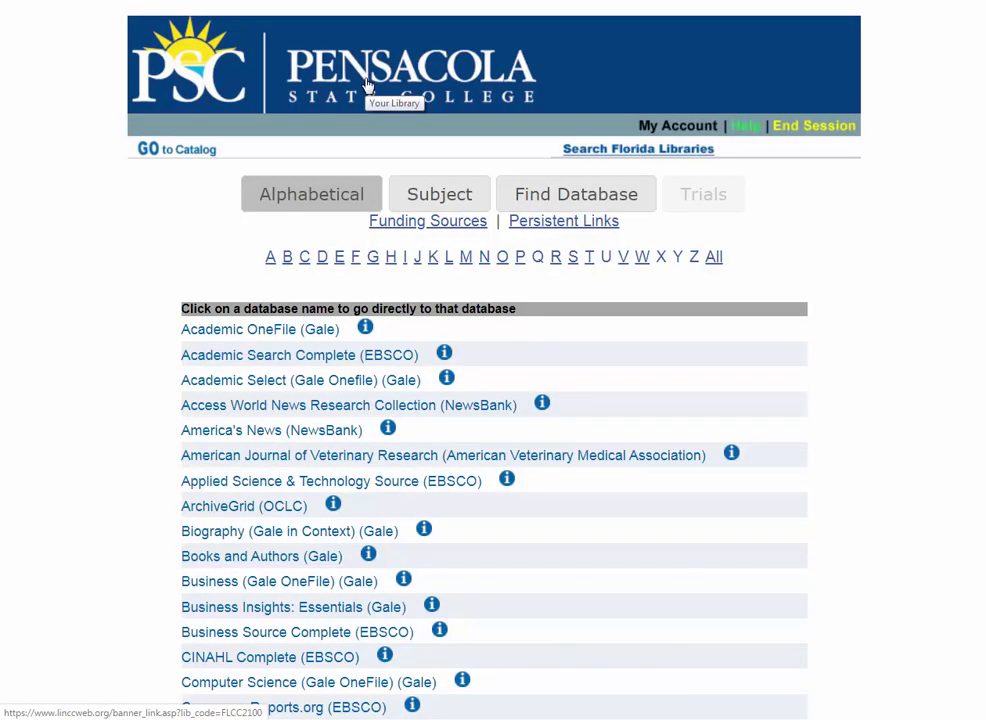
scroll(60, 403, "down", 8)
scroll(88, 418, "down", 11)
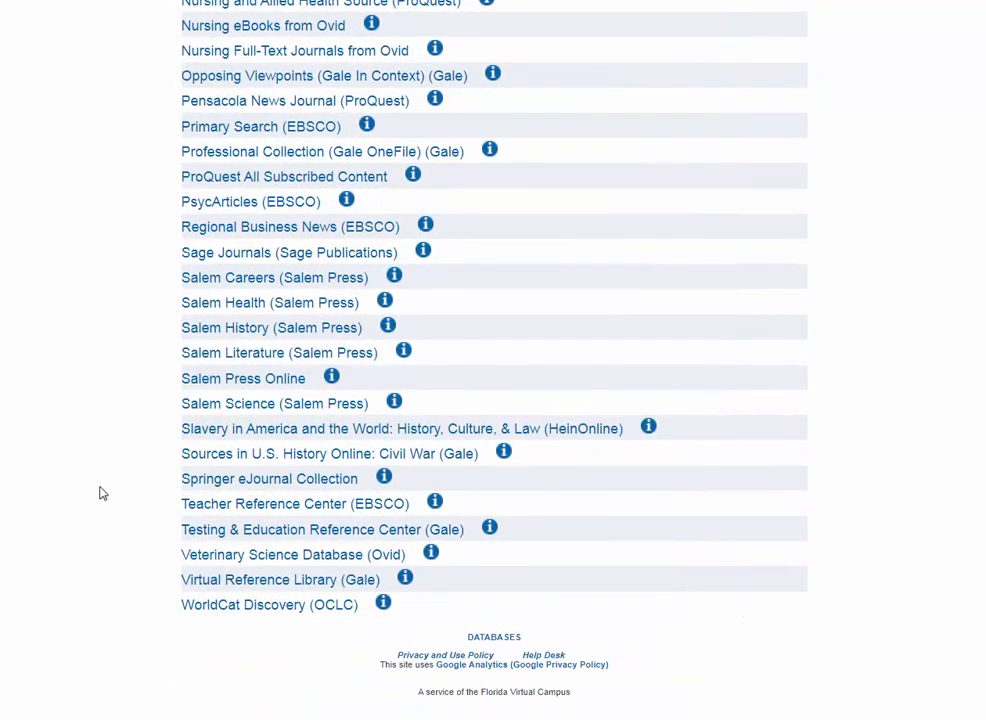
scroll(100, 494, "up", 8)
scroll(101, 495, "up", 9)
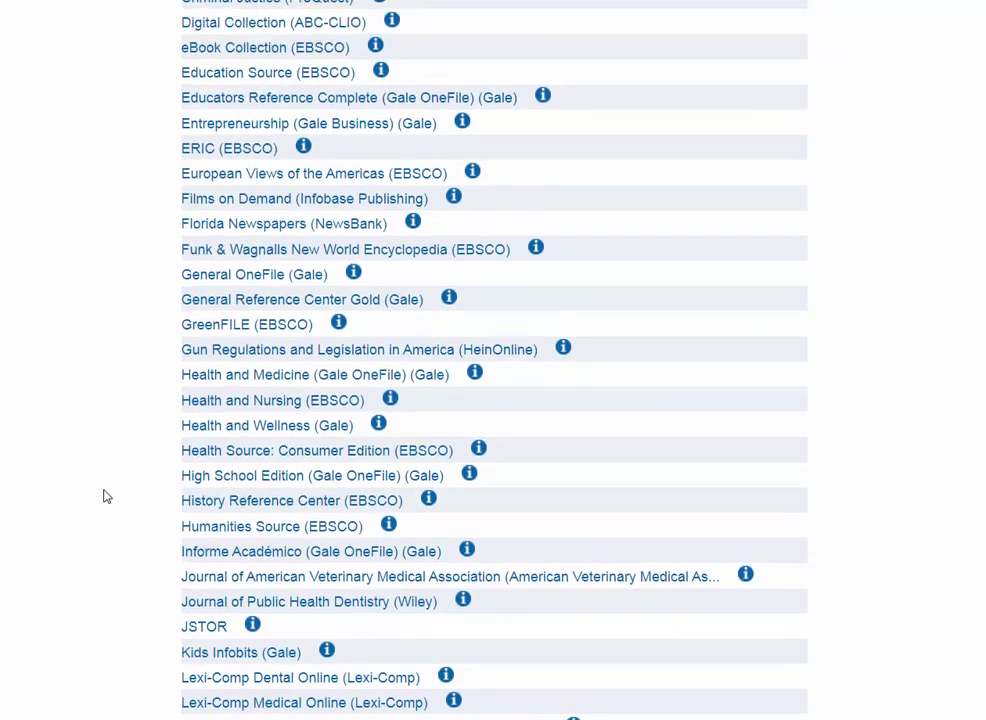
scroll(110, 473, "up", 2)
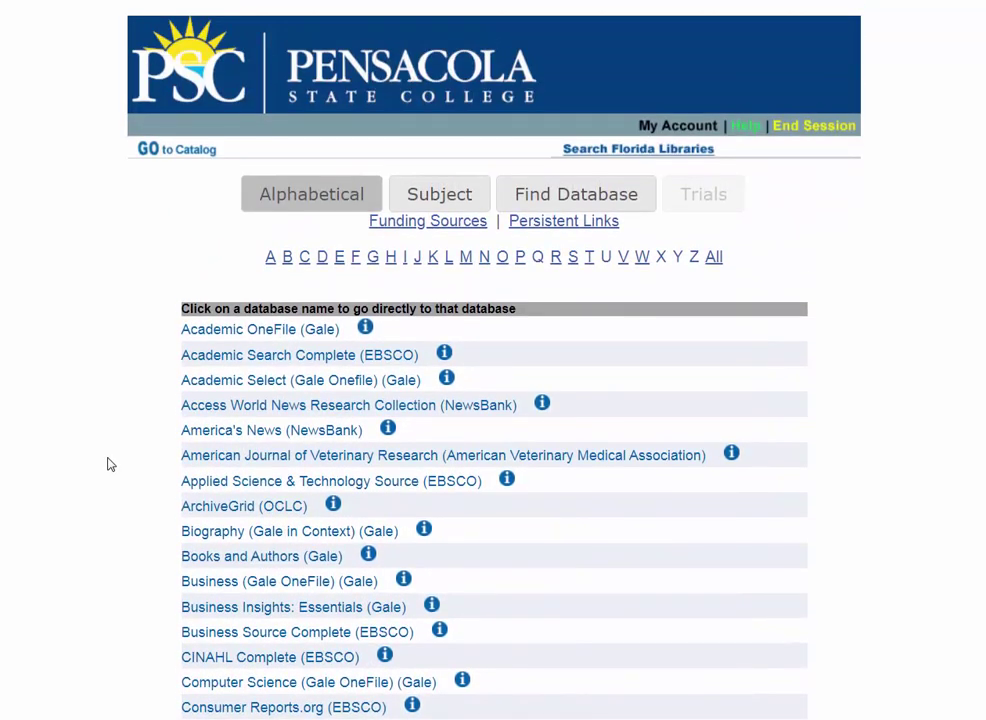
scroll(110, 464, "down", 2)
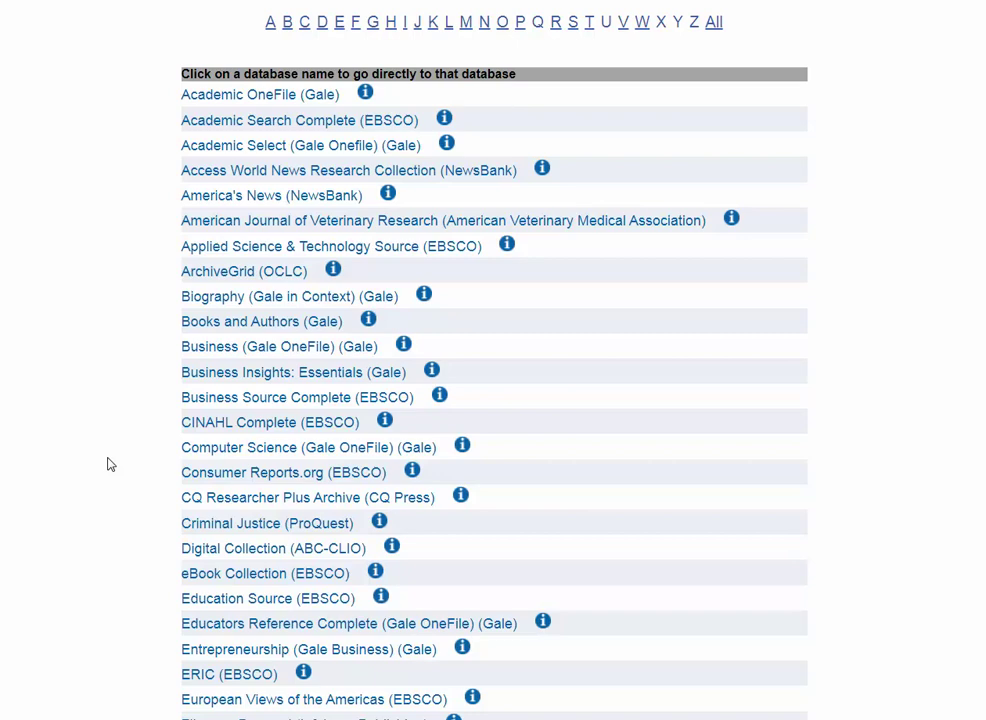
scroll(110, 464, "down", 4)
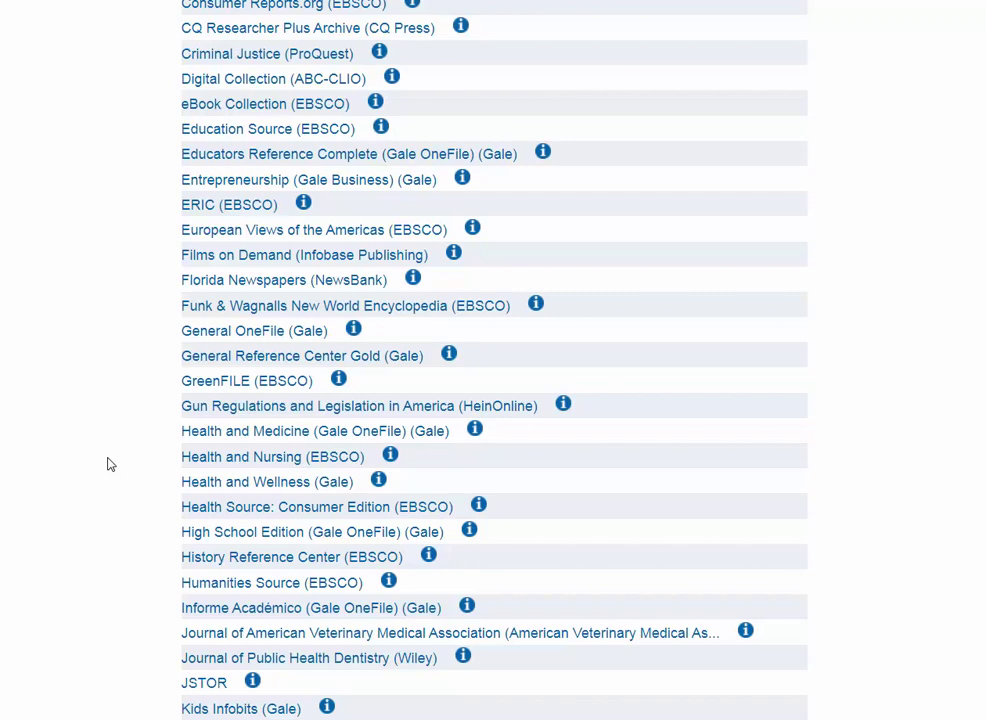
scroll(110, 464, "down", 4)
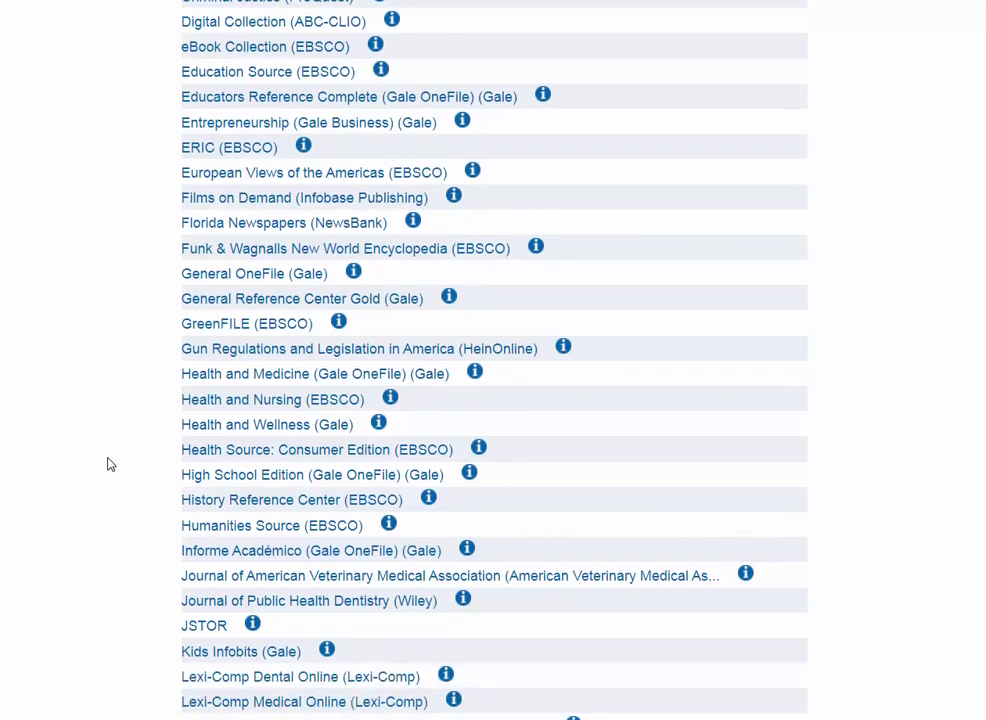
scroll(110, 464, "down", 2)
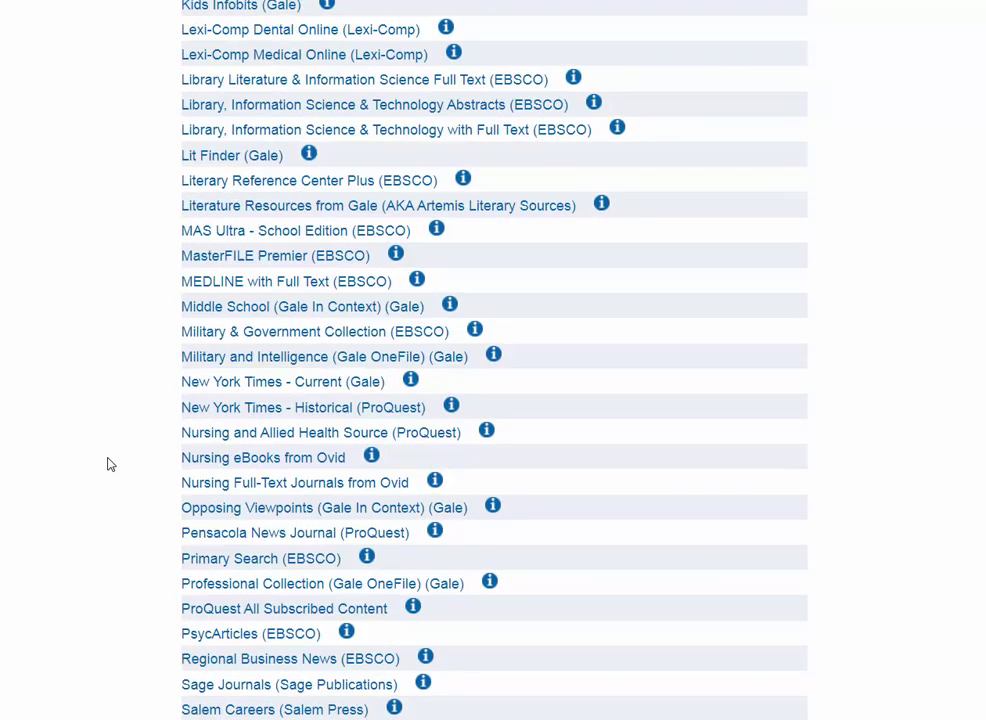
scroll(110, 464, "down", 2)
scroll(110, 464, "down", 2)
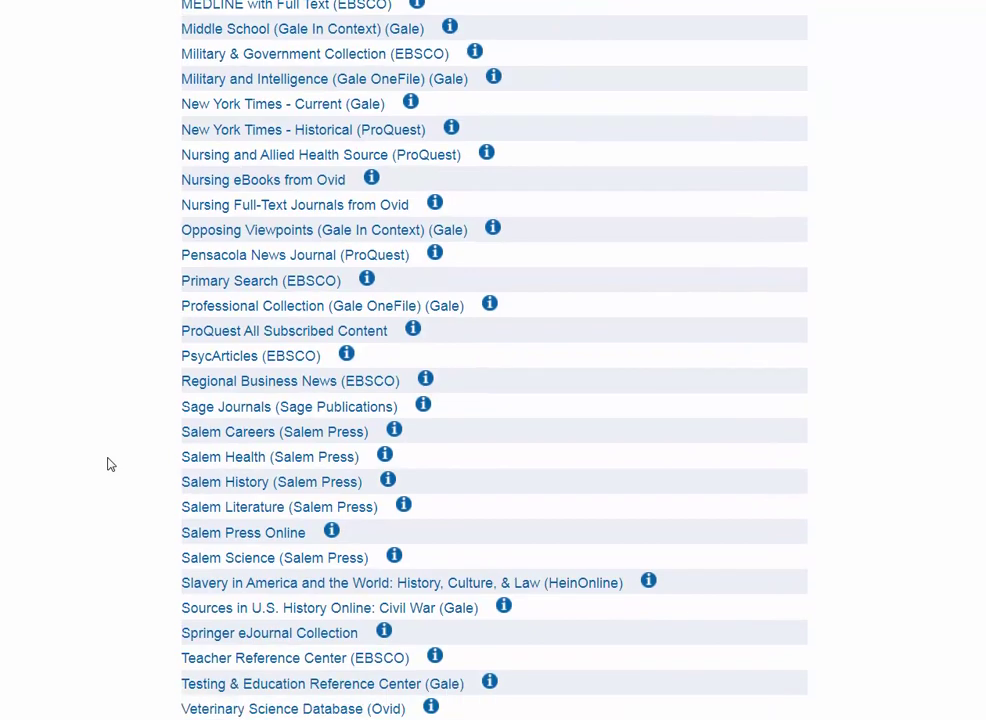
scroll(110, 464, "up", 6)
scroll(110, 464, "up", 3)
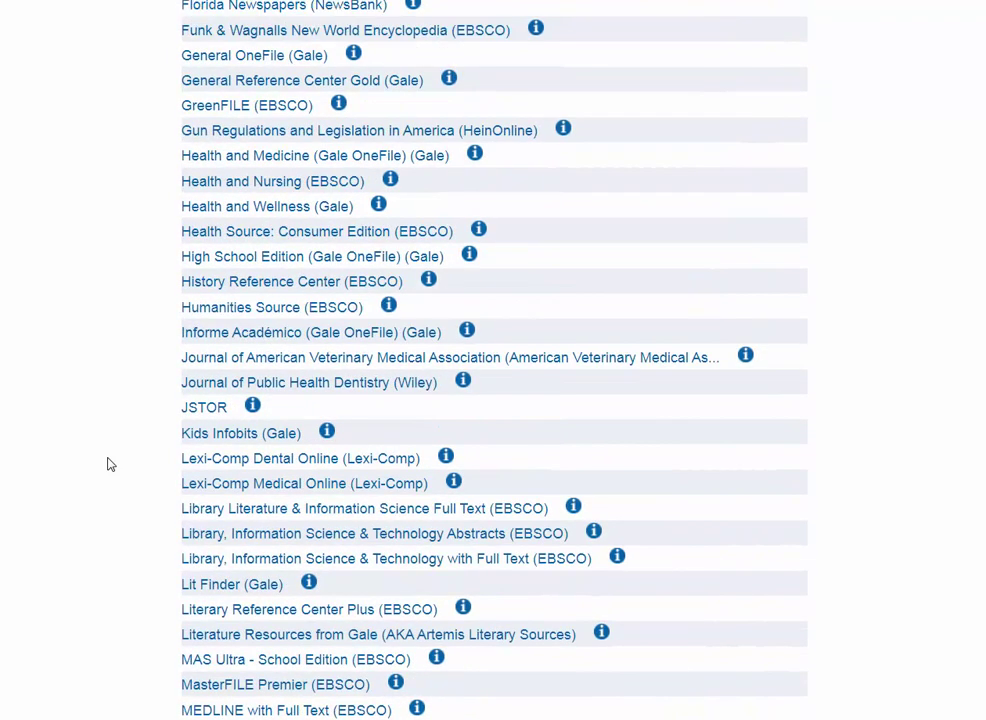
scroll(110, 464, "up", 5)
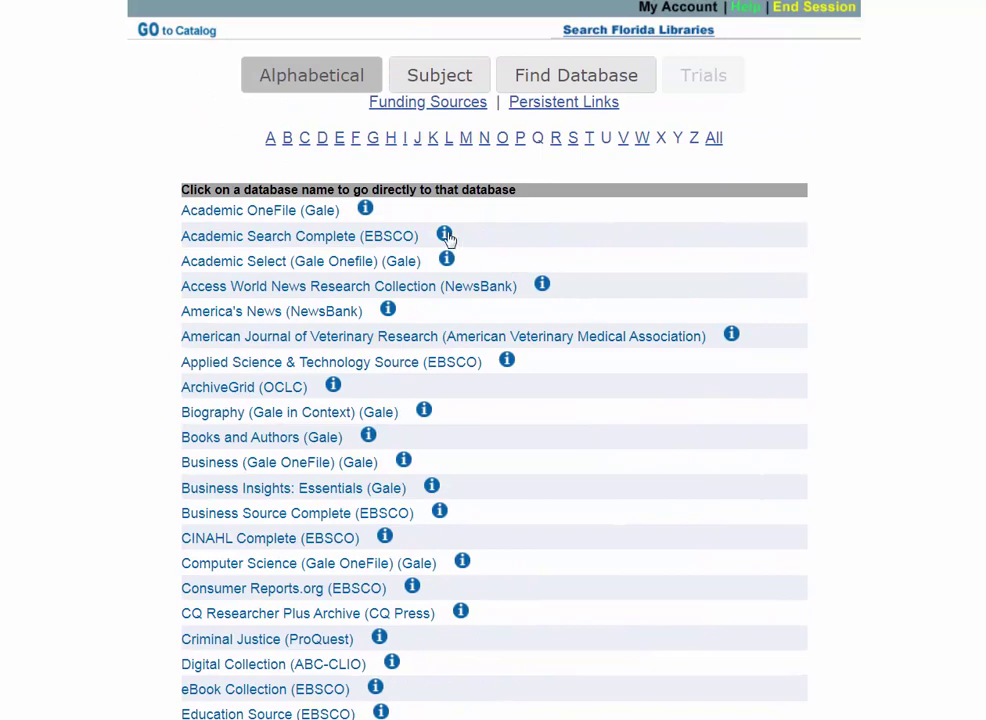
- Read the Academic Search Complete and Digital Collection descriptions, then list databases by subject
left_click(446, 234)
scroll(705, 390, "down", 4)
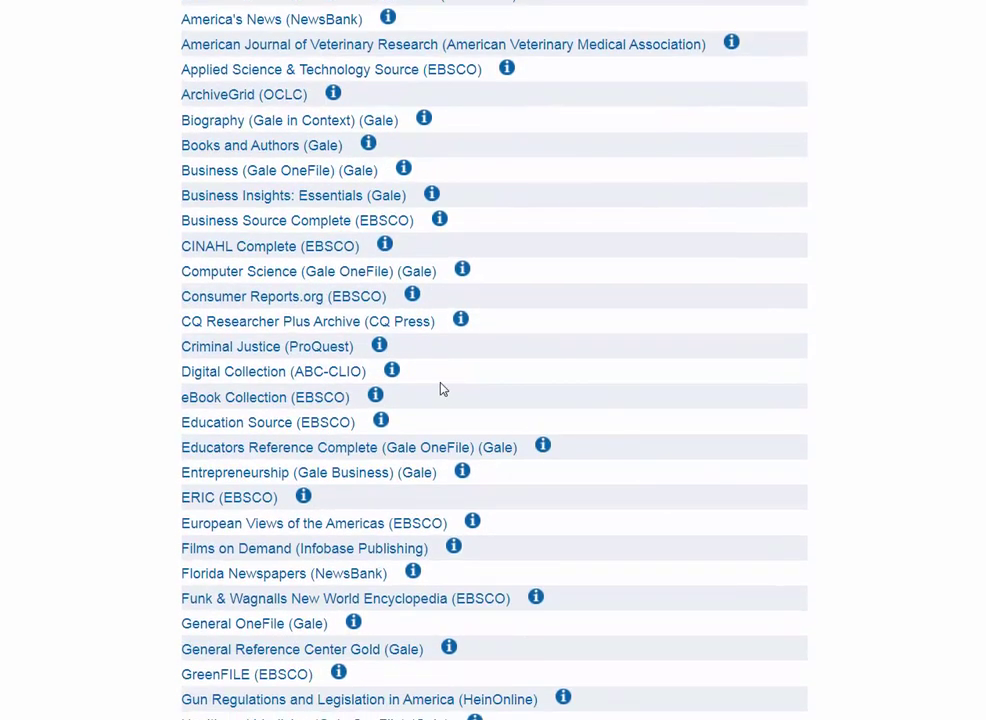
left_click(391, 371)
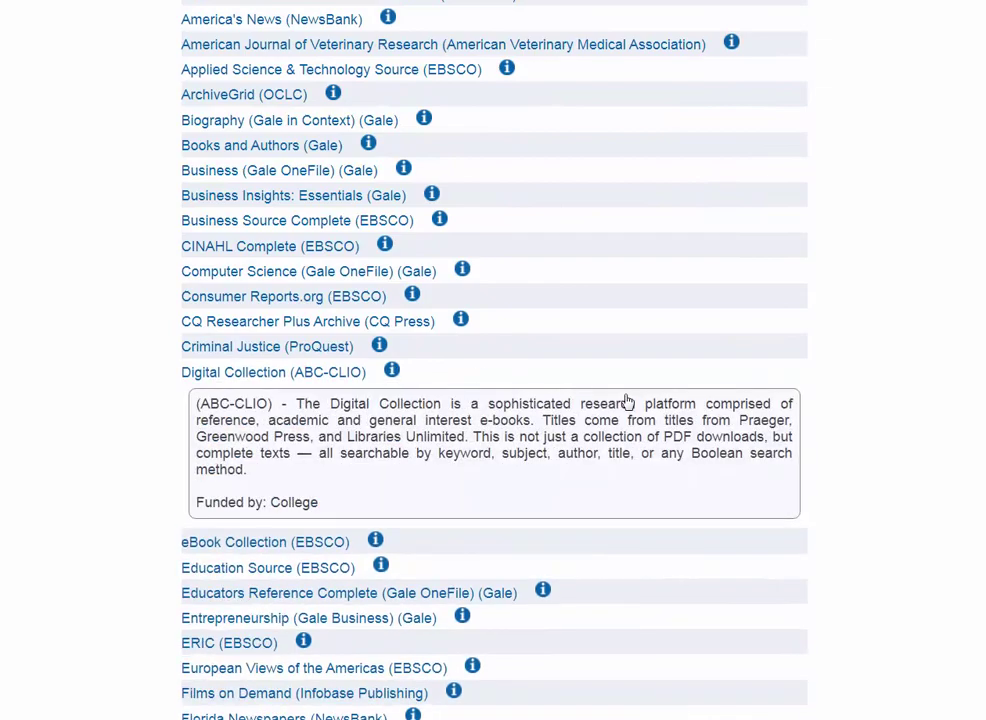
scroll(680, 420, "down", 2)
scroll(717, 434, "down", 4)
scroll(728, 480, "down", 1)
scroll(684, 528, "up", 1)
scroll(705, 595, "up", 10)
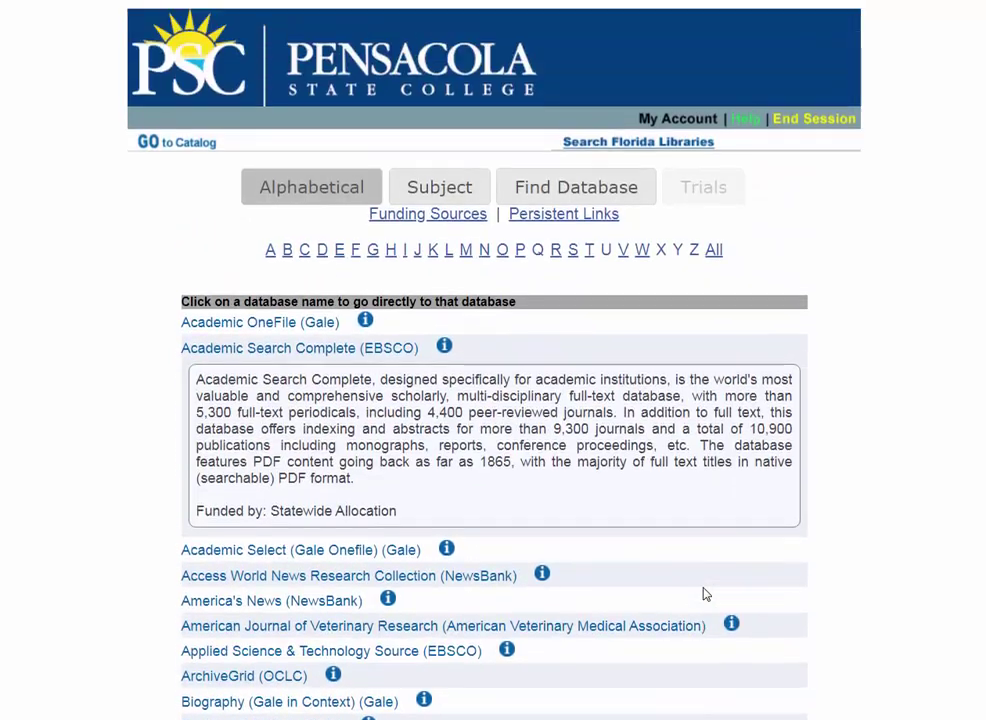
left_click(462, 193)
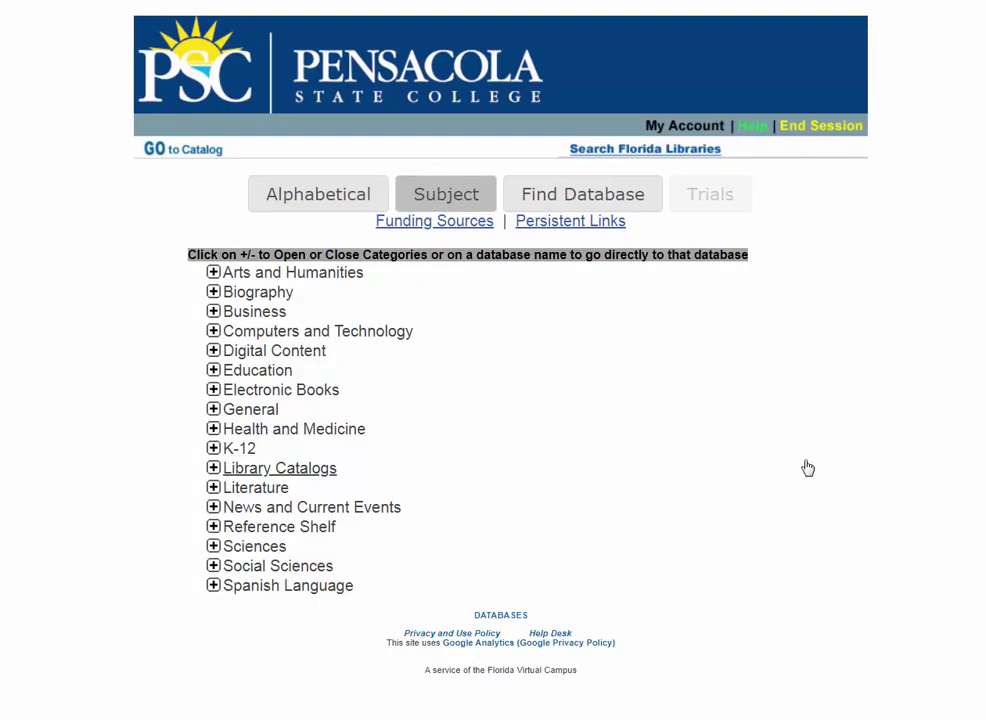
- Expand the Business, Literature and General categories and open Academic Search Complete (EBSCO)
left_click(213, 312)
scroll(121, 436, "down", 1)
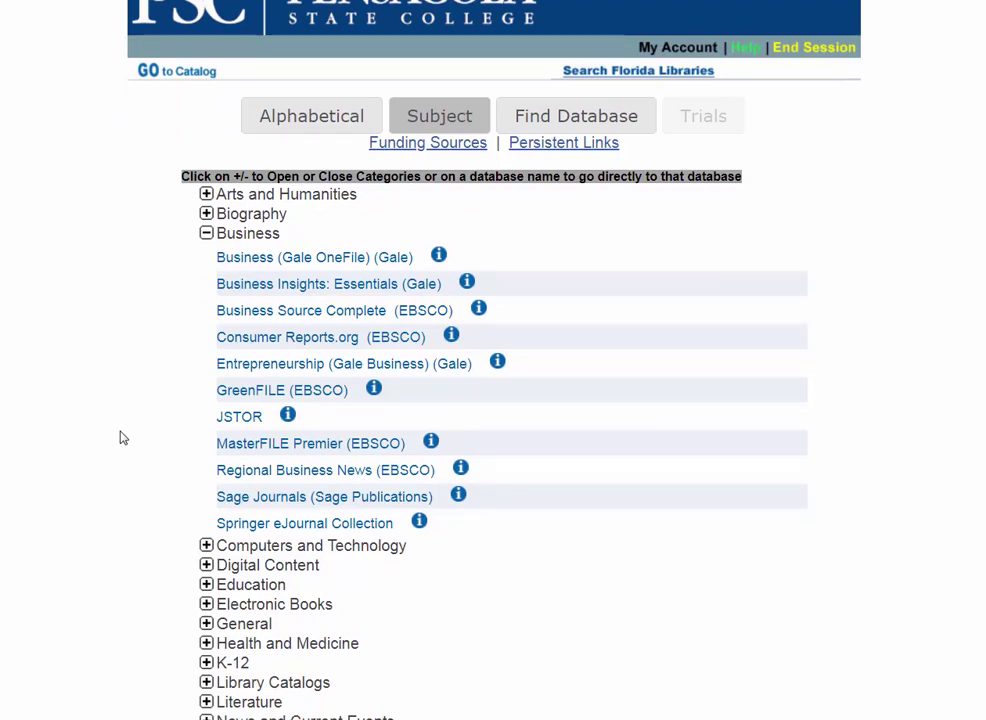
scroll(121, 437, "down", 3)
left_click(210, 510)
scroll(110, 522, "down", 3)
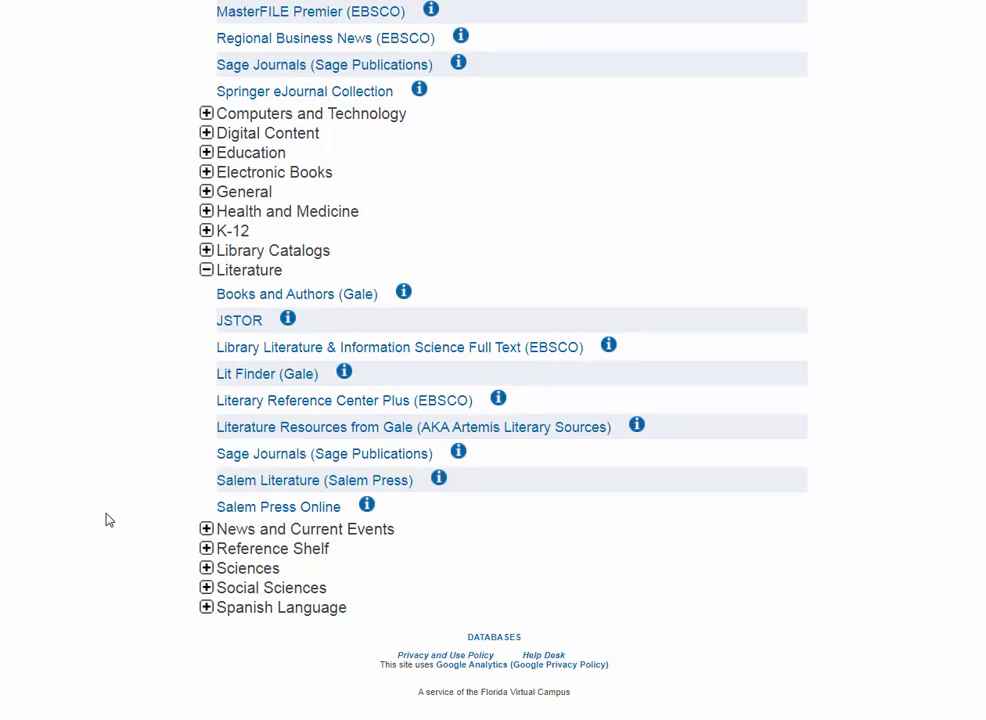
left_click(210, 193)
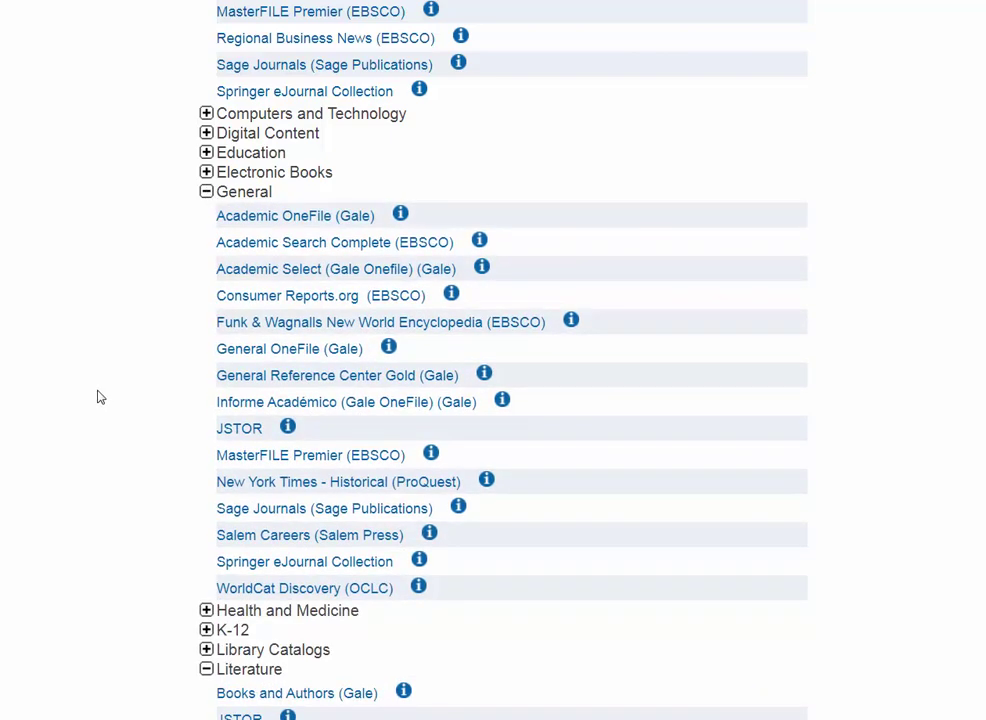
left_click(383, 246)
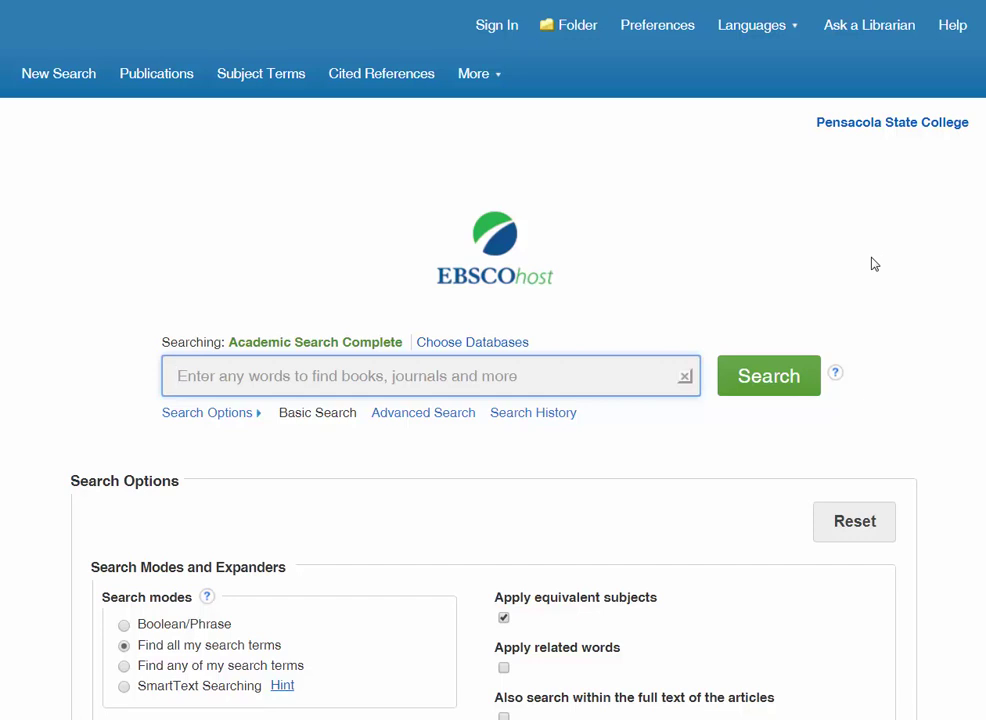
- Search for 'Prescription Drugs' and highlight the 45,990 result count
type("Prescription Drugs")
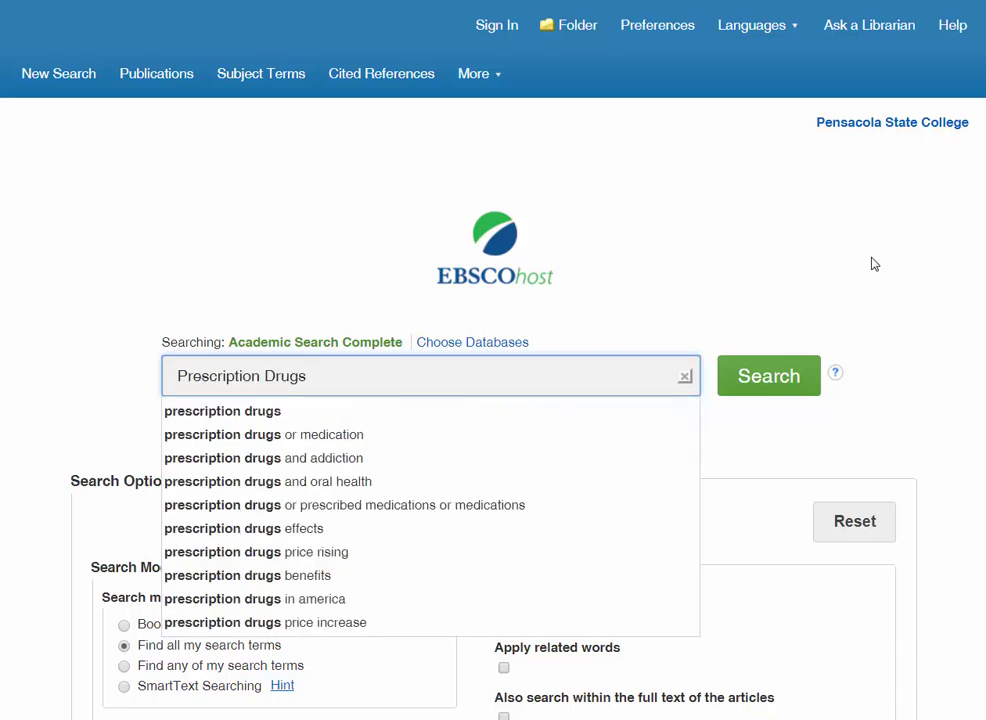
key("Return")
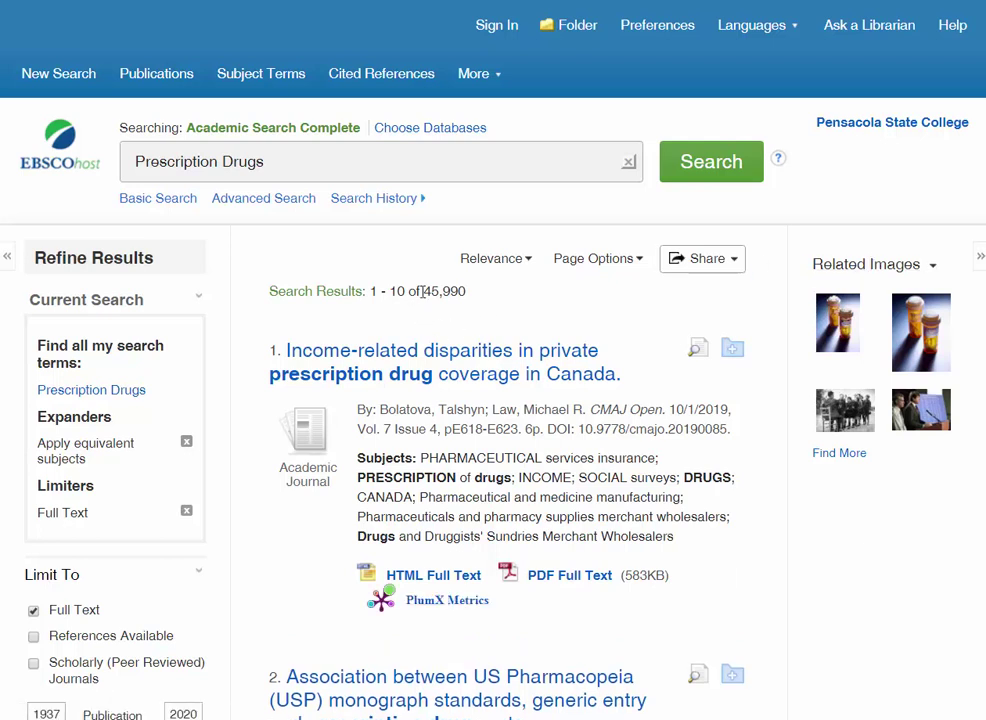
left_click_drag(420, 291, 476, 297)
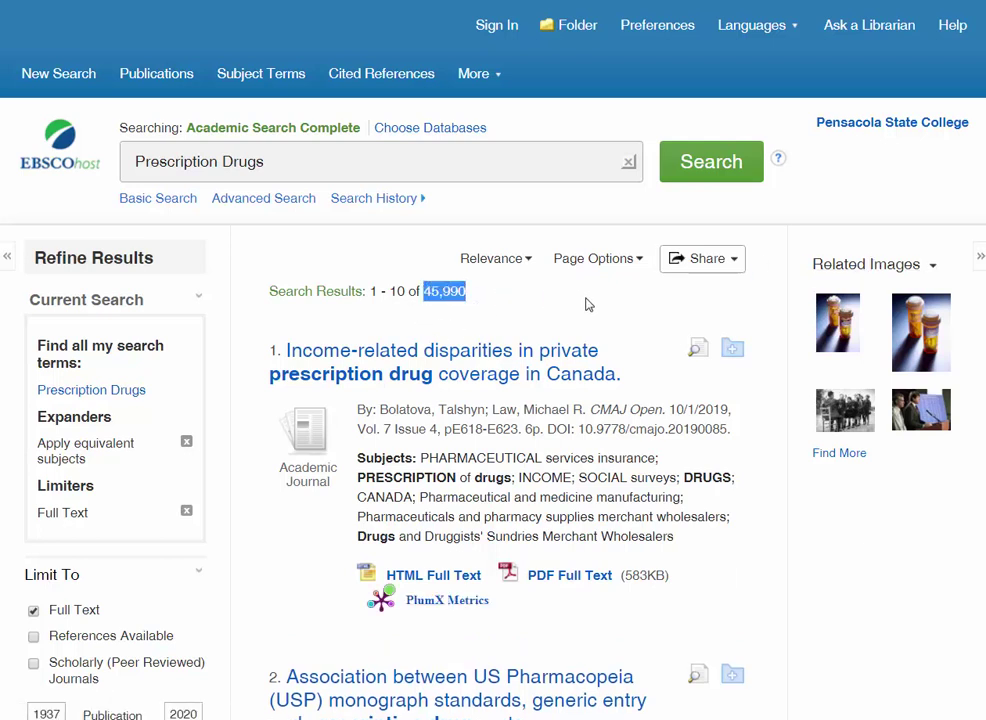
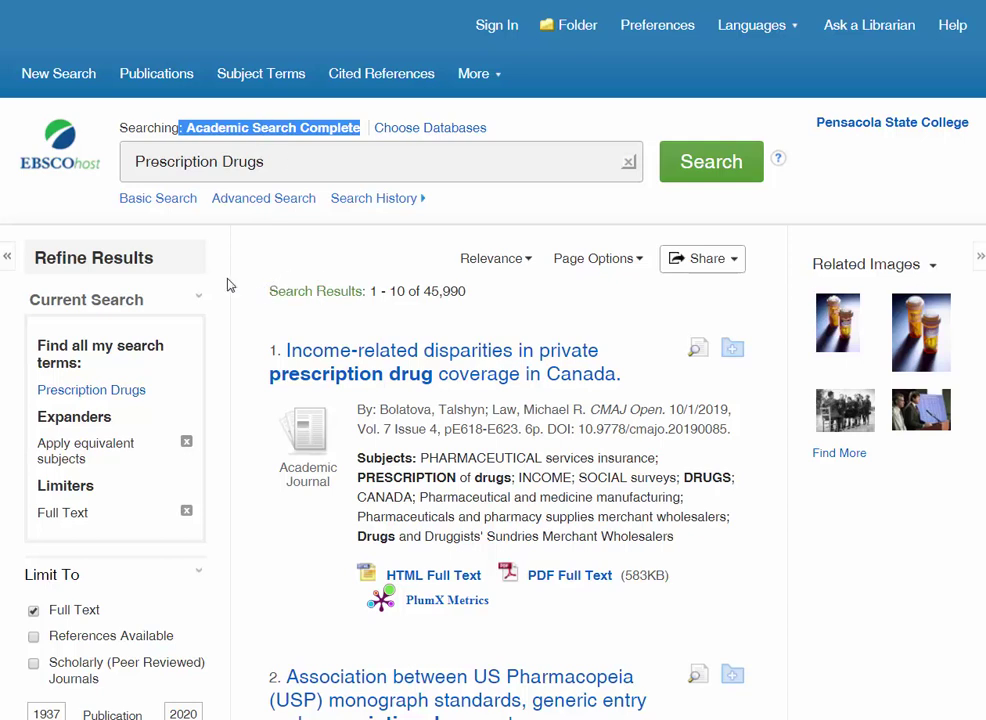
- Uncheck the Full Text limiter so Prescription Drugs results include articles without full text
left_click_drag(169, 264, 30, 258)
scroll(210, 276, "down", 5)
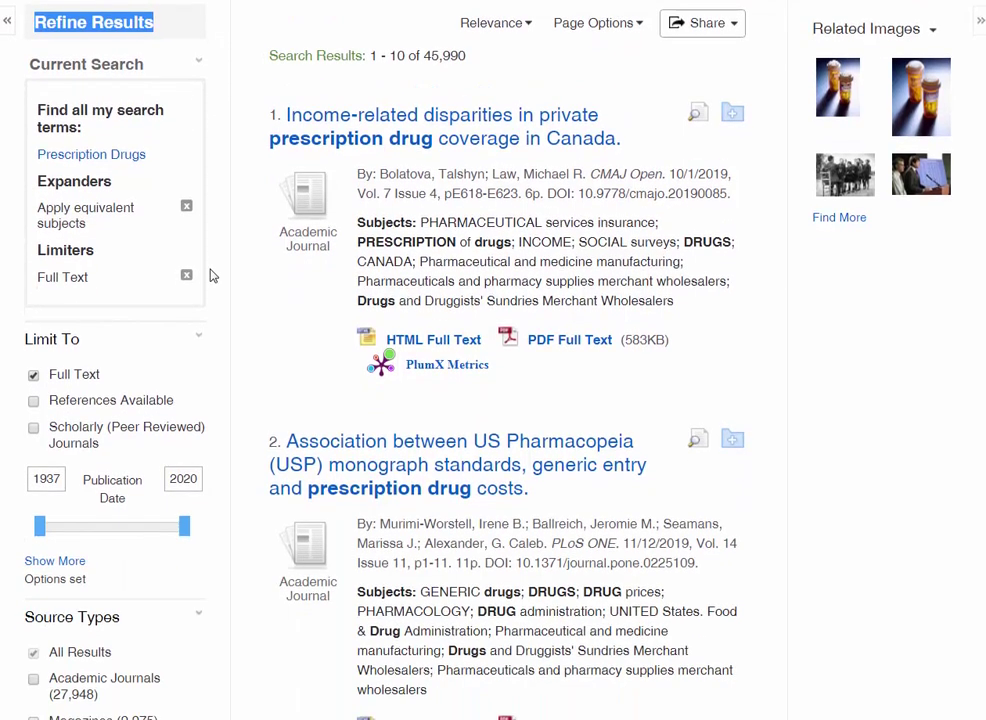
scroll(213, 275, "up", 1)
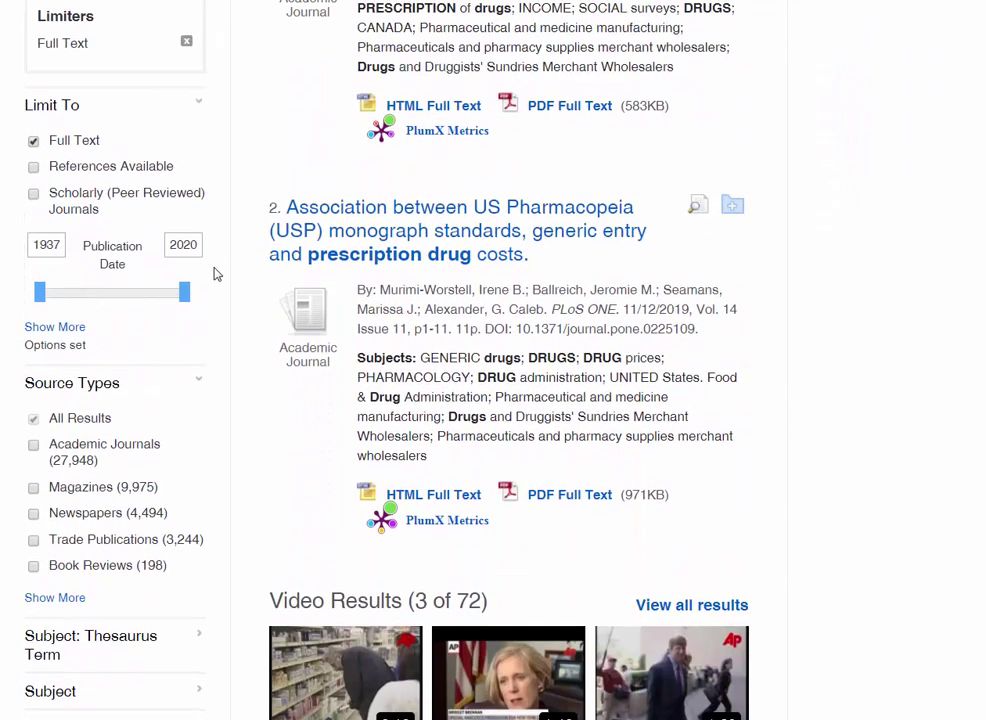
left_click(33, 143)
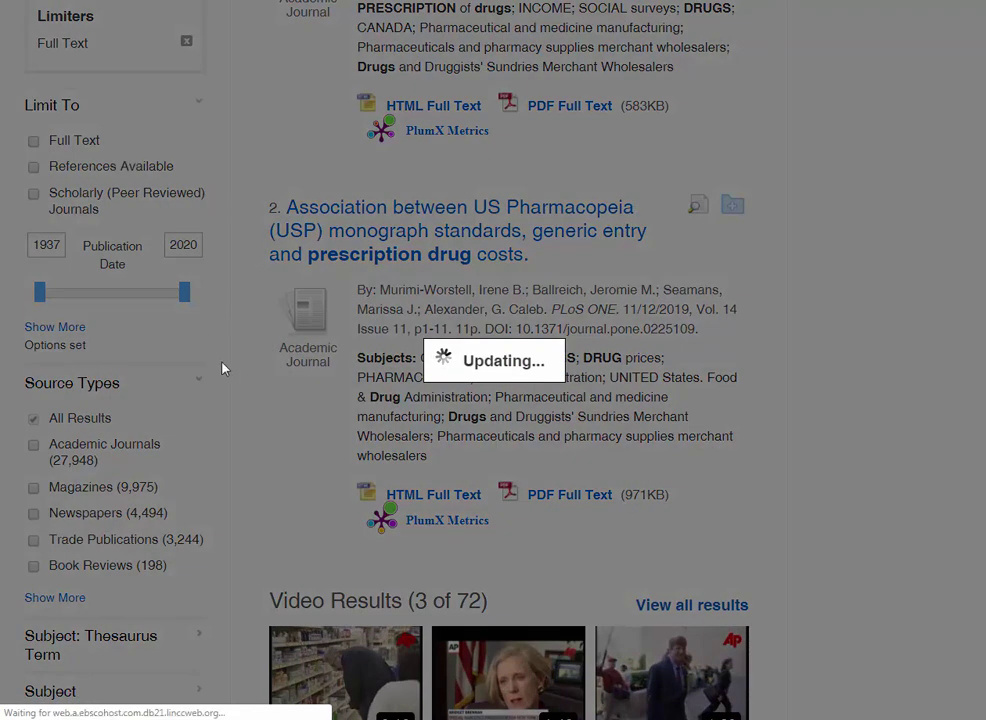
scroll(242, 429, "down", 5)
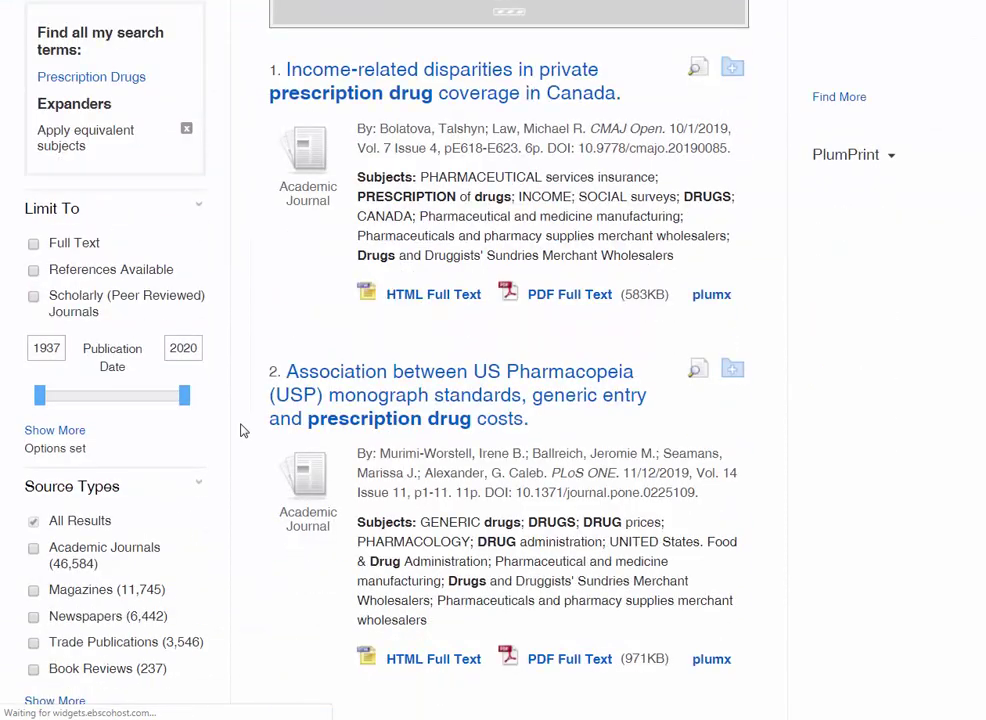
scroll(242, 429, "down", 8)
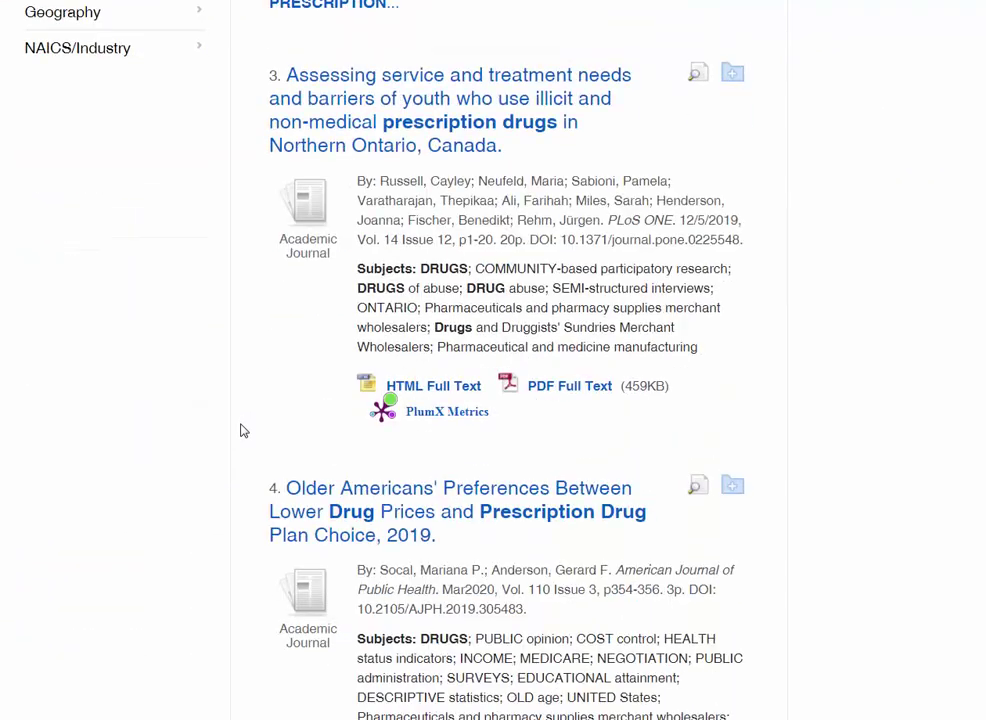
scroll(244, 430, "down", 8)
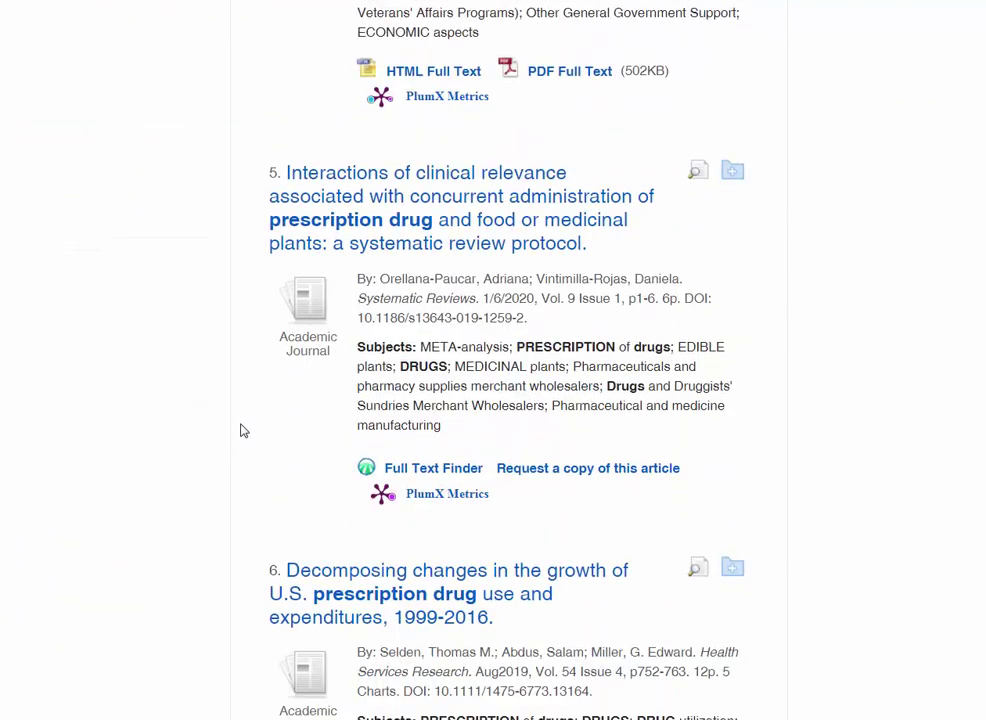
scroll(244, 430, "down", 6)
scroll(244, 430, "up", 2)
scroll(244, 430, "up", 3)
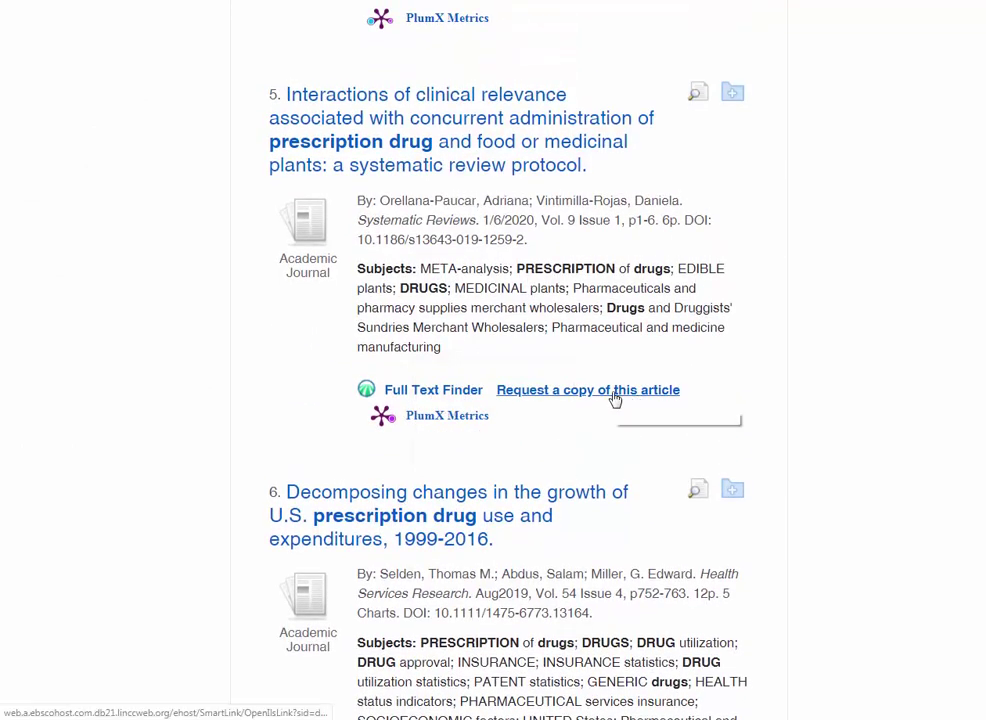
left_click(592, 391)
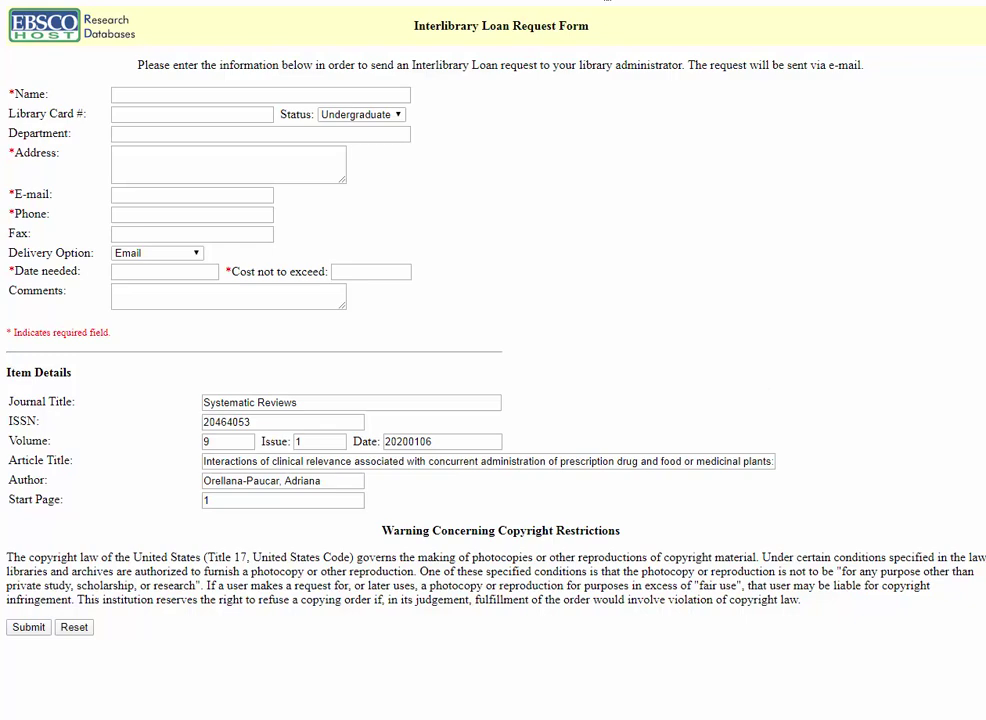
left_click(606, 1)
scroll(235, 416, "up", 15)
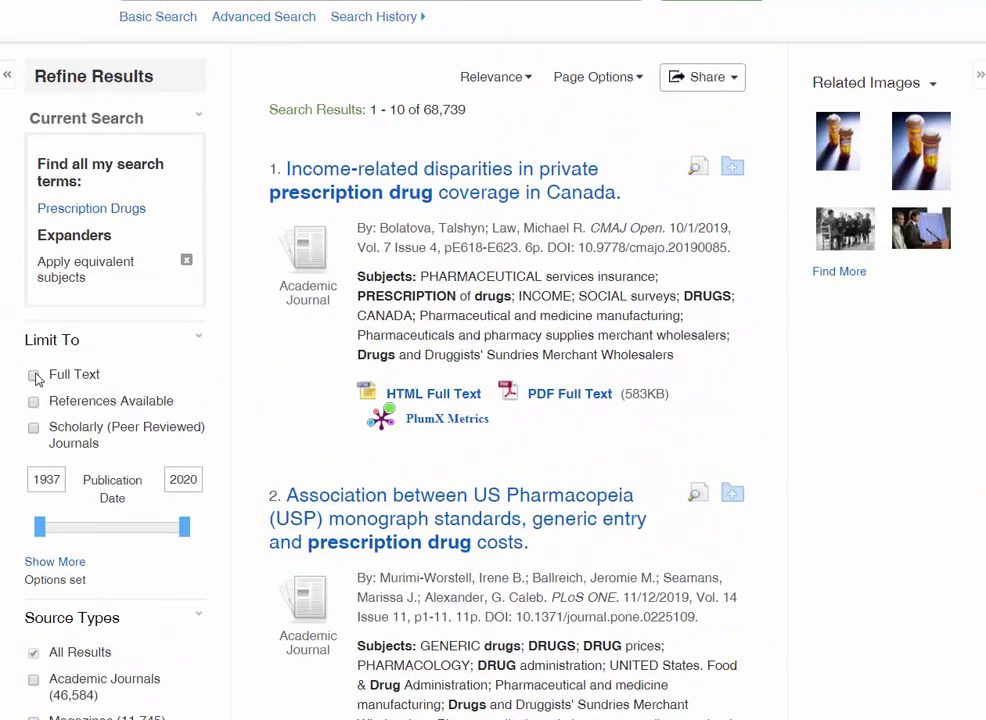
- Re-apply the Full Text limiter to the Prescription Drugs results
left_click(34, 376)
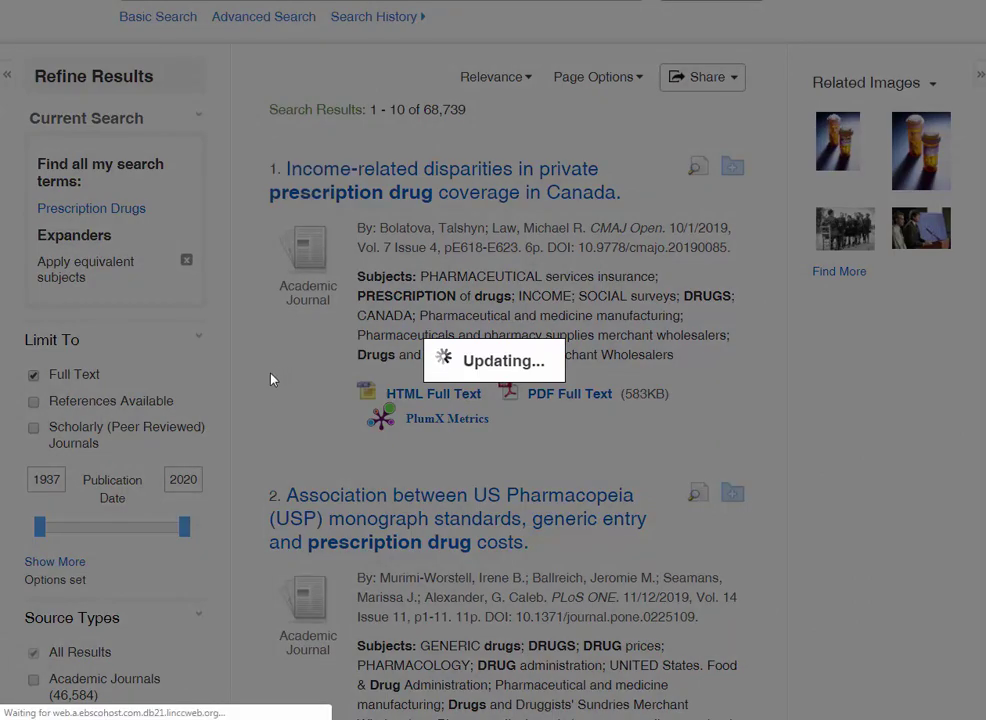
scroll(300, 429, "down", 3)
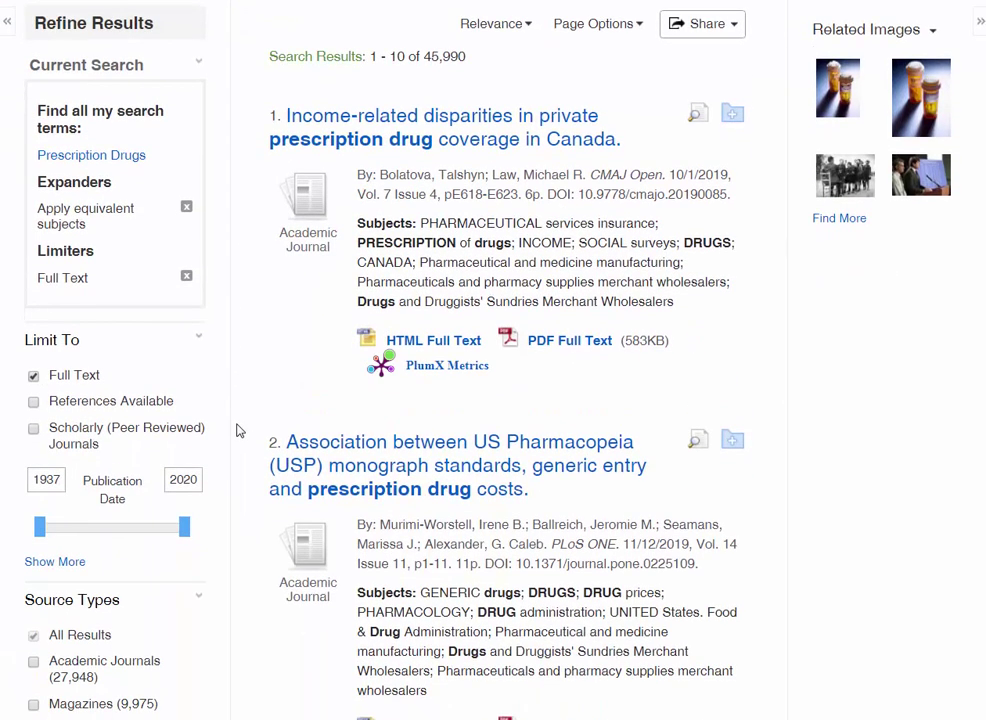
scroll(240, 431, "down", 2)
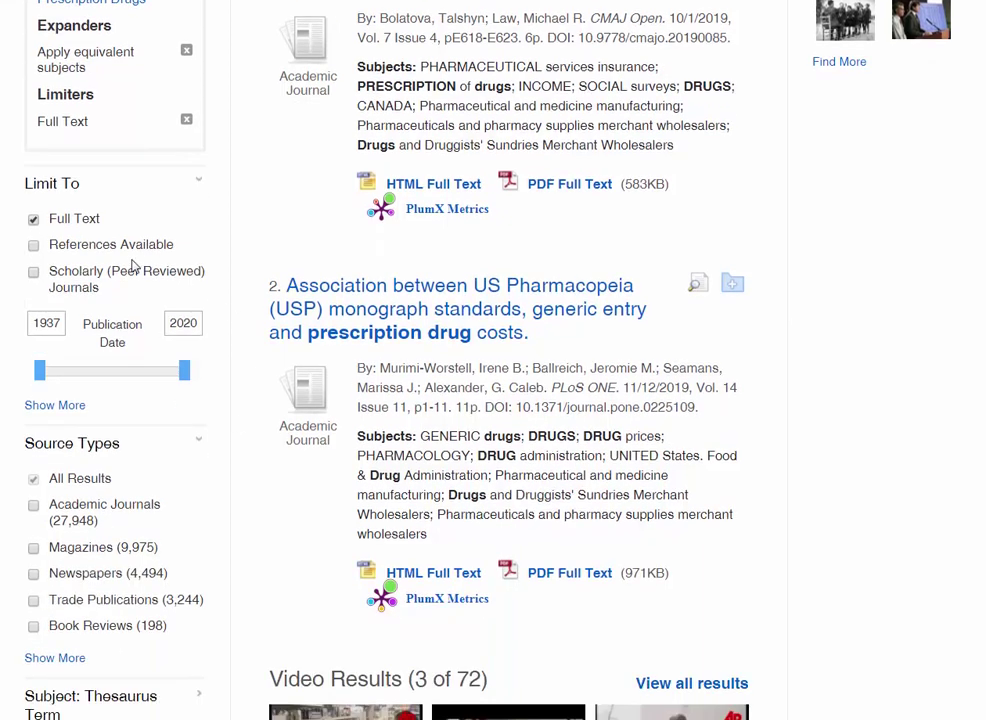
- Try the Scholarly (Peer Reviewed) Journals limit (28,506 results), then remove it again
left_click(34, 274)
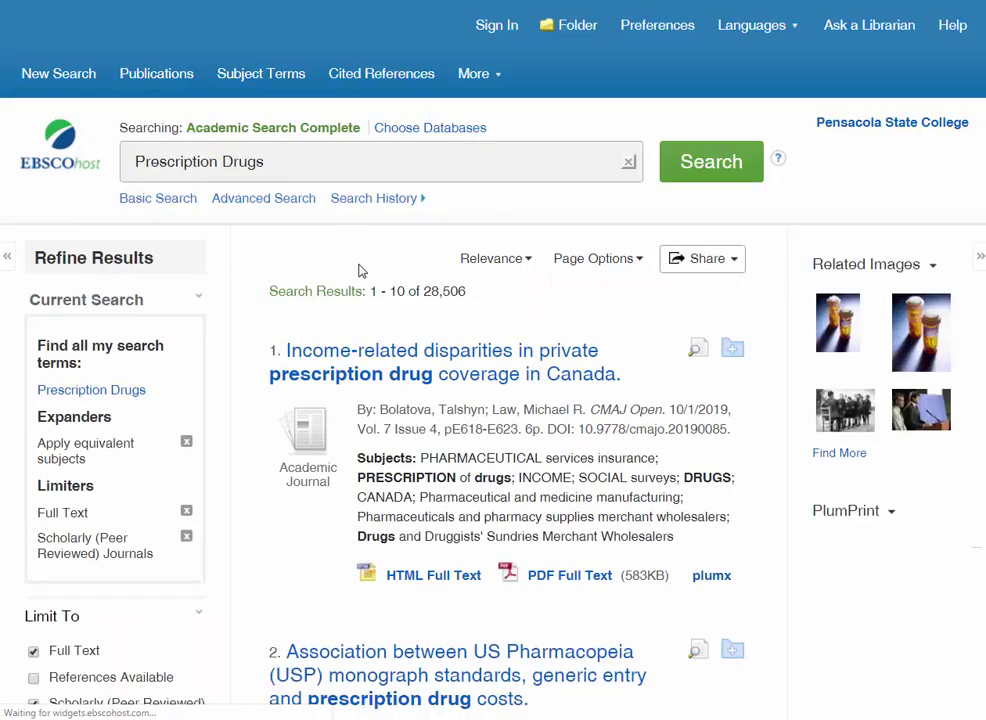
double_click(430, 291)
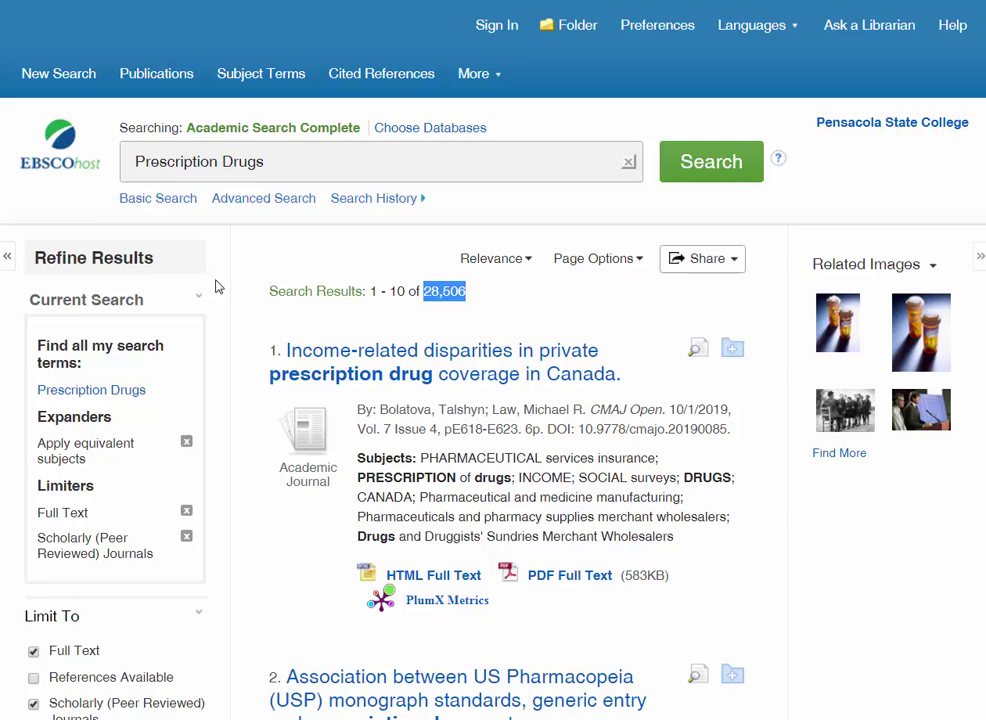
scroll(219, 285, "down", 3)
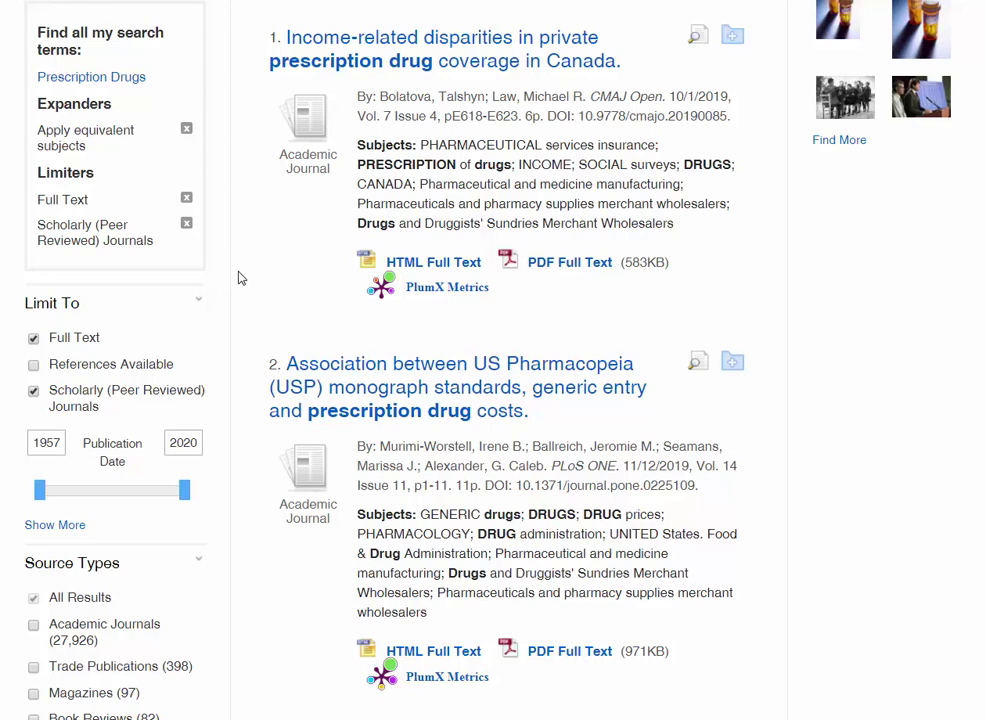
scroll(240, 278, "down", 1)
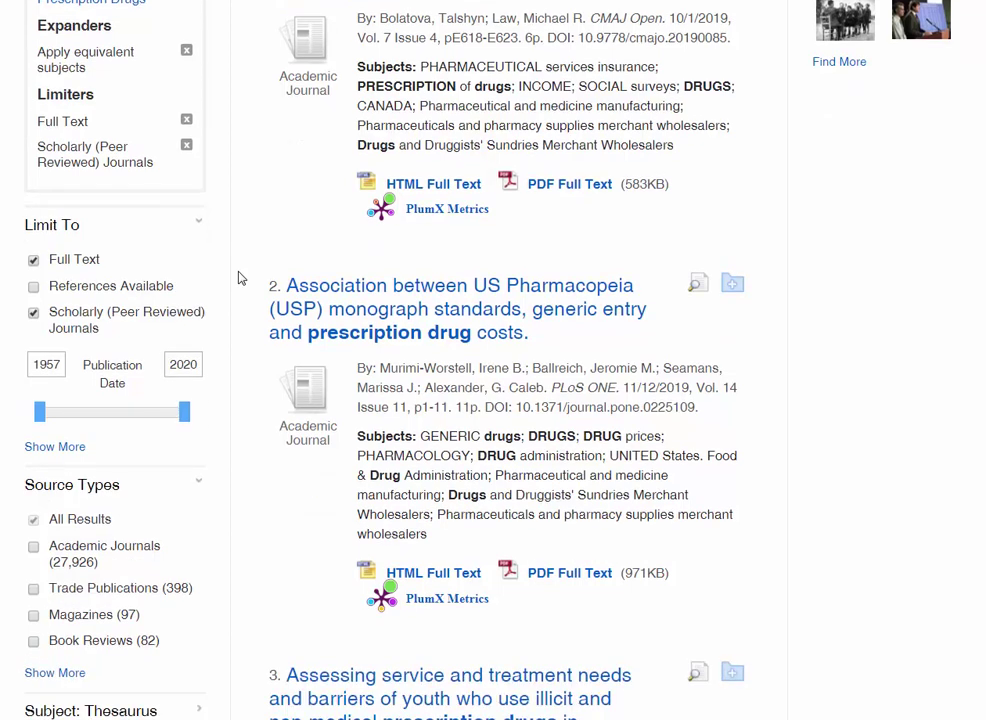
left_click(33, 315)
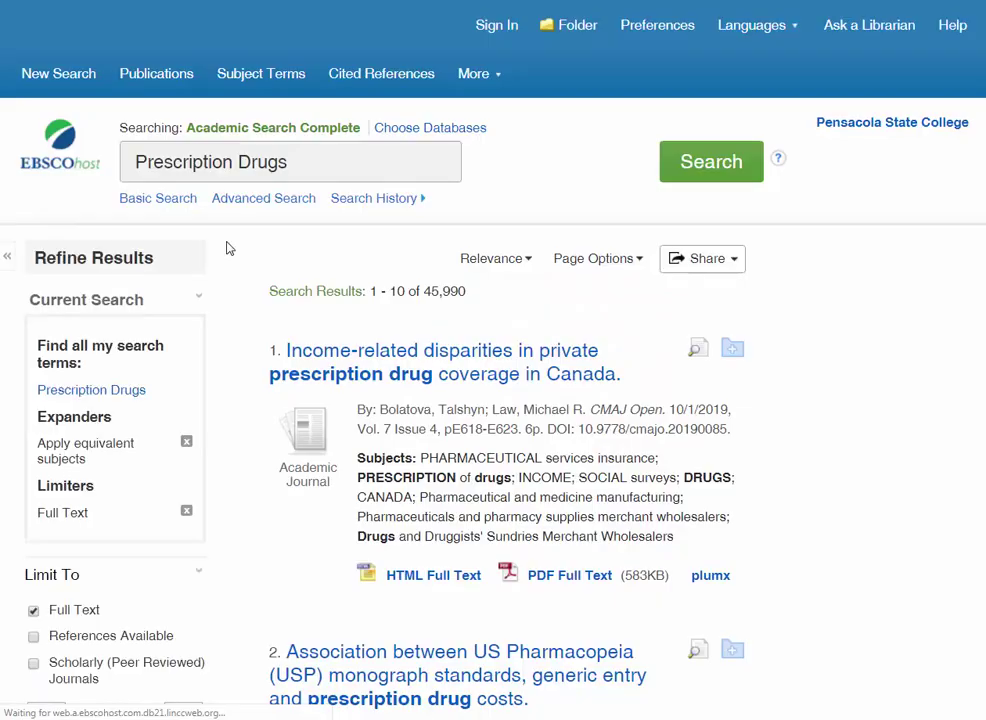
- Narrow the Publication Date range to 2001–2020, giving 42,369 results
scroll(227, 247, "down", 6)
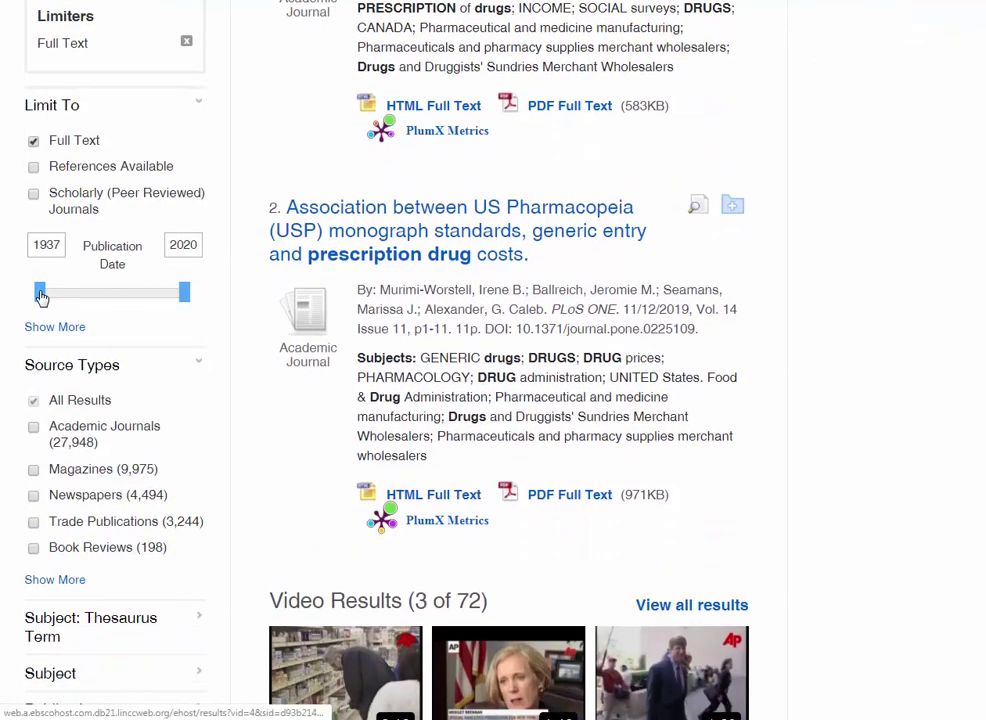
left_click_drag(42, 297, 156, 301)
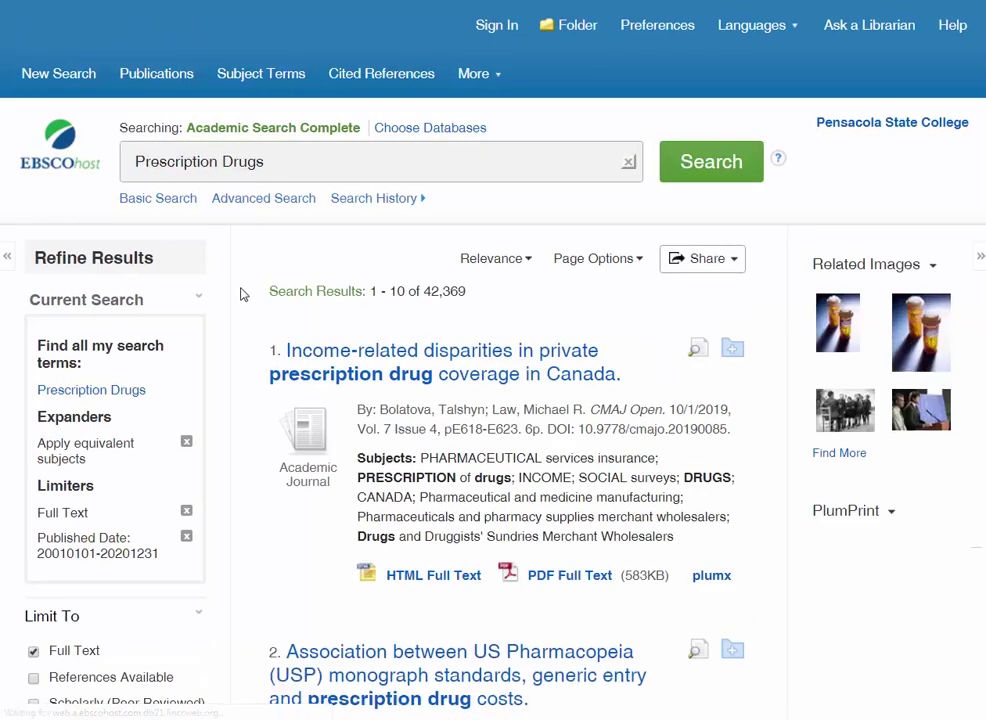
left_click_drag(420, 291, 467, 291)
scroll(220, 318, "down", 6)
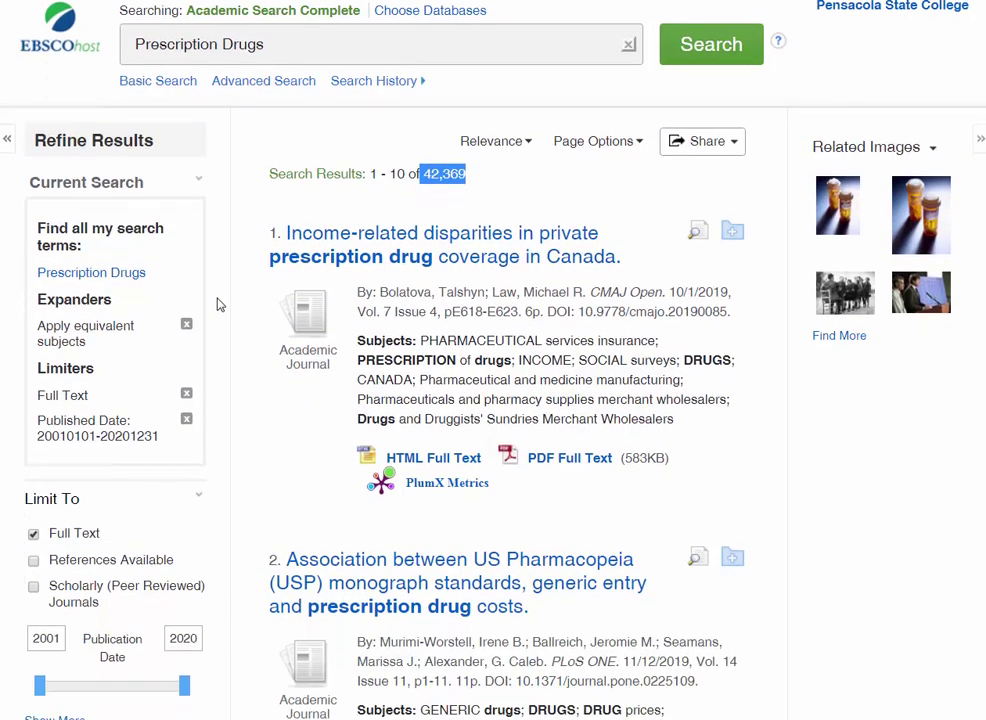
scroll(220, 301, "down", 2)
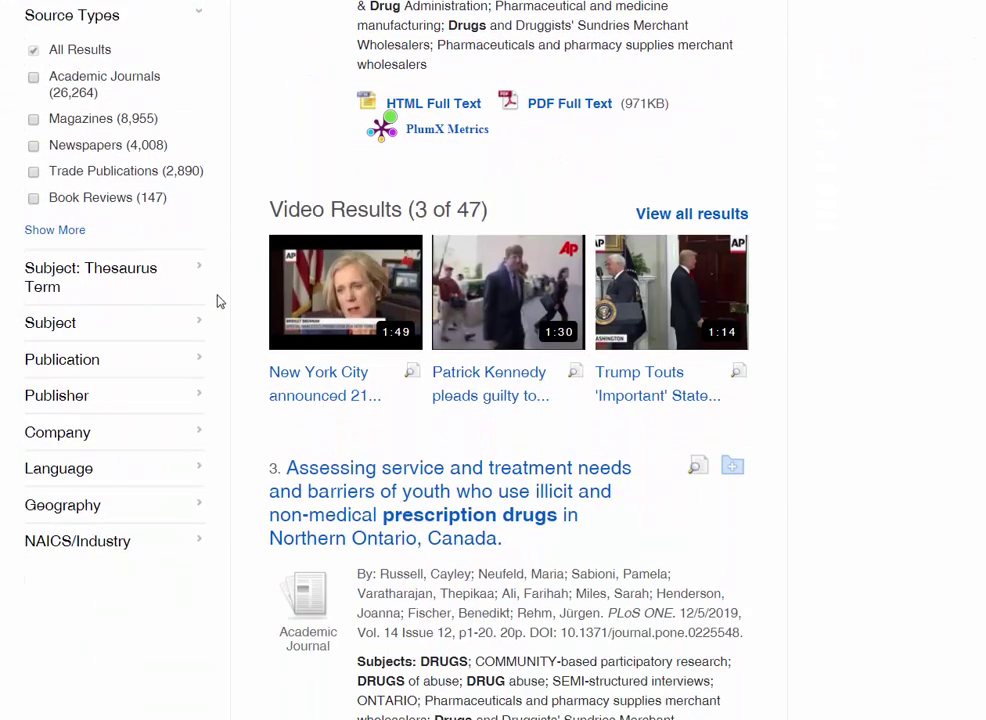
scroll(220, 301, "up", 3)
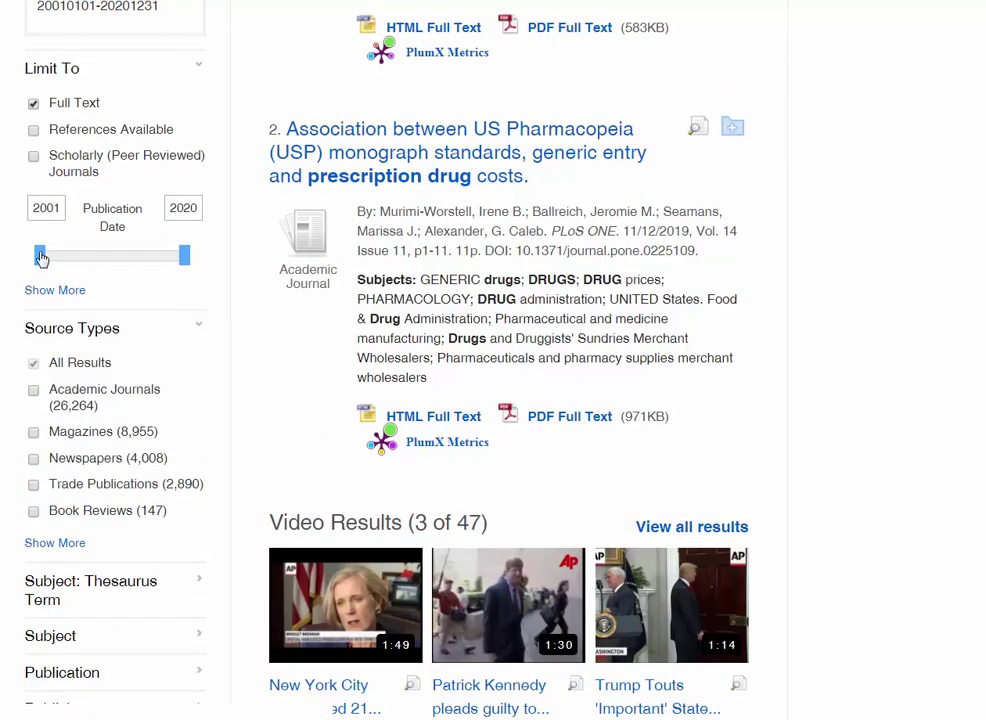
- Tighten the Publication Date range to 2016–2020, leaving 10,334 results
left_click_drag(40, 257, 157, 257)
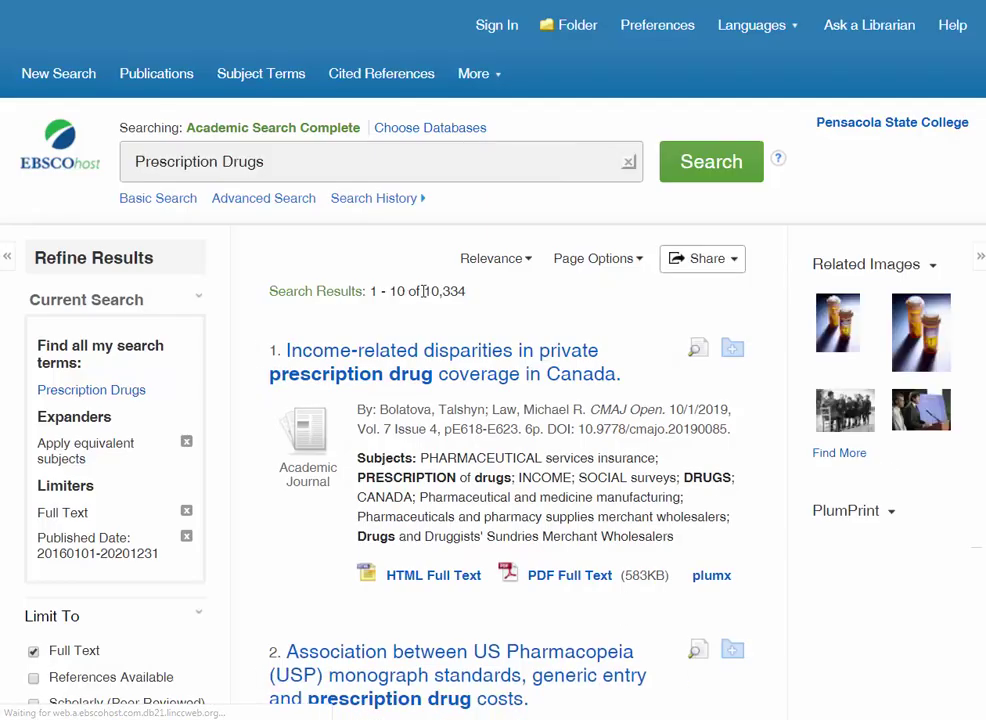
left_click_drag(422, 291, 473, 292)
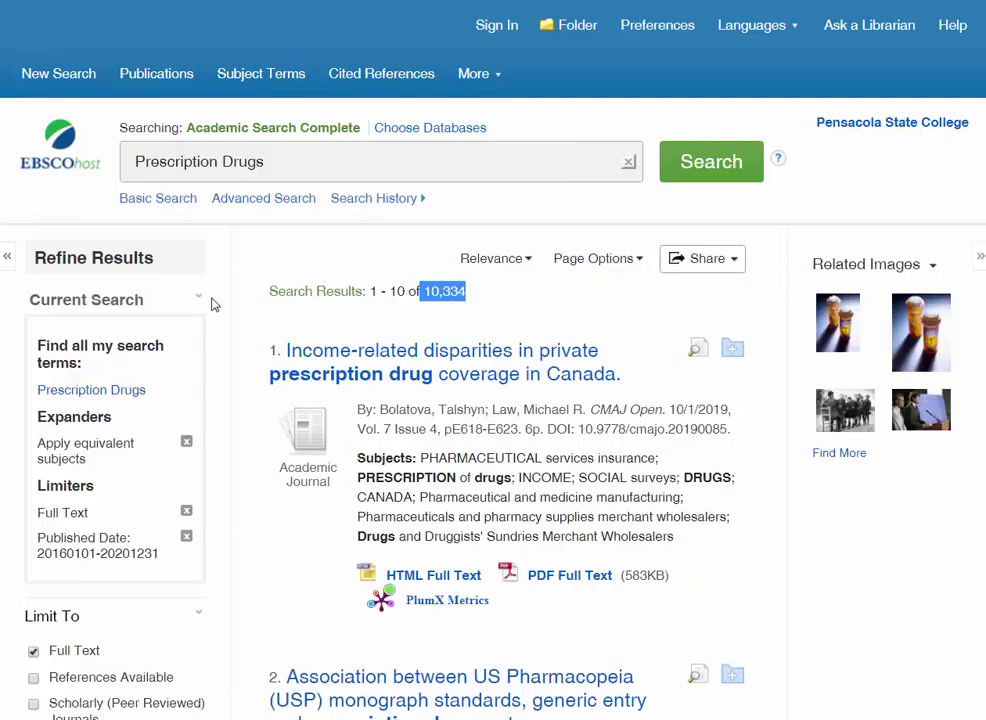
scroll(212, 304, "down", 3)
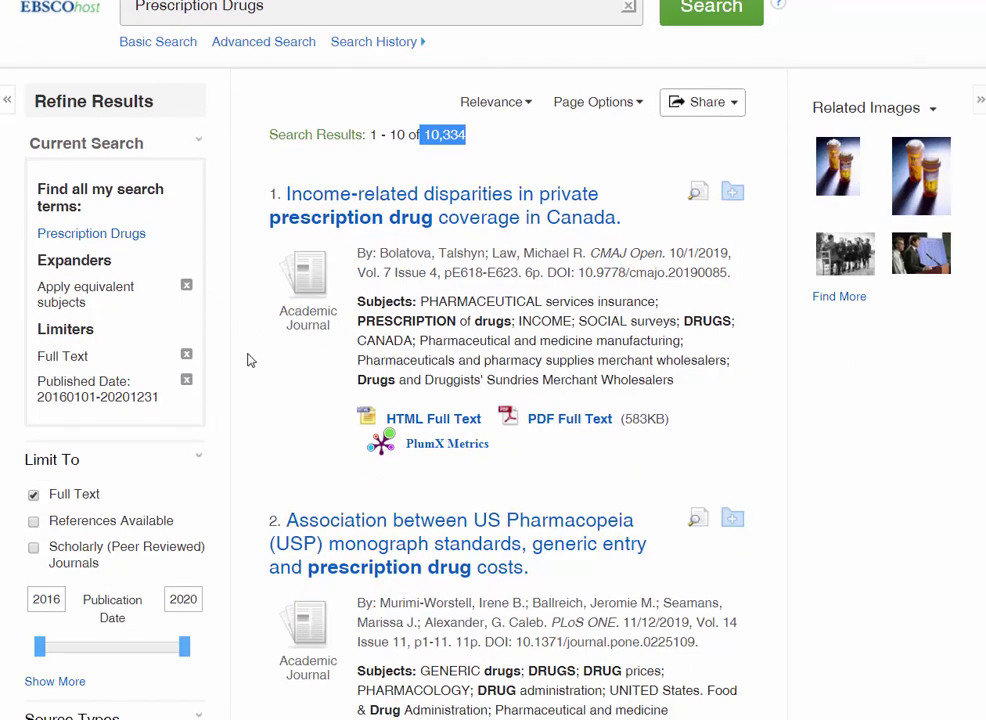
scroll(250, 355, "down", 4)
scroll(240, 370, "down", 3)
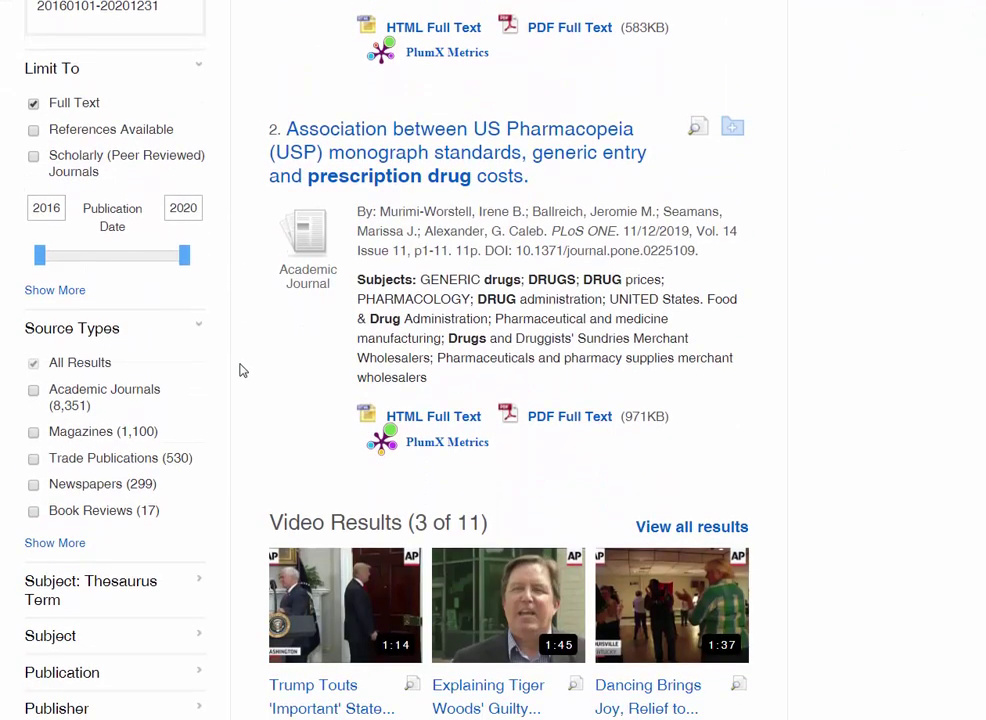
scroll(240, 370, "down", 3)
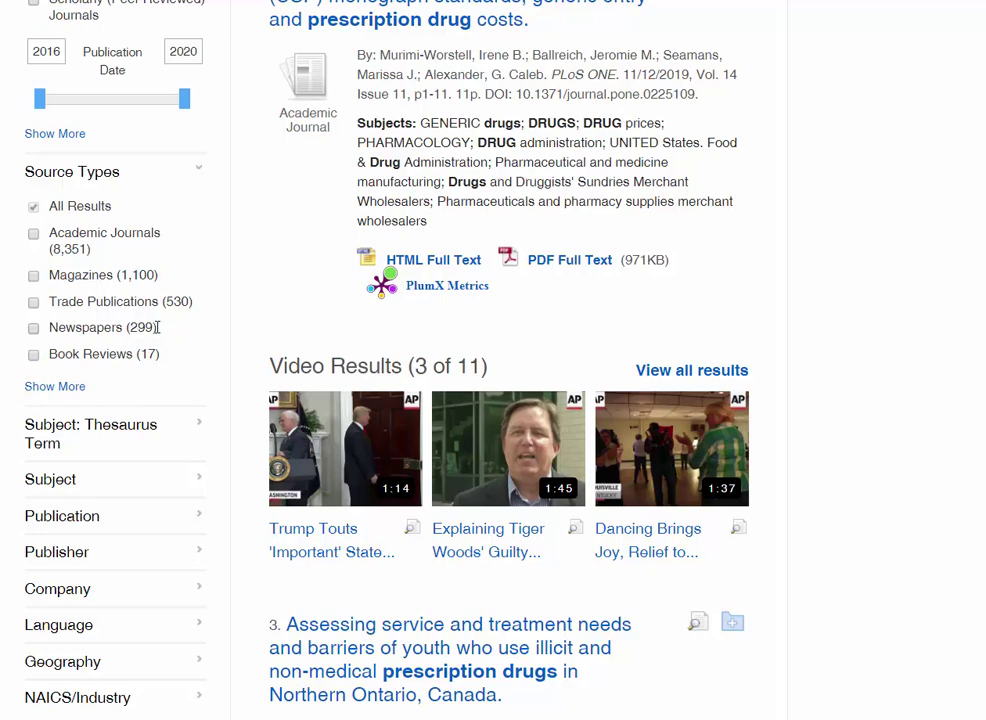
scroll(231, 327, "down", 2)
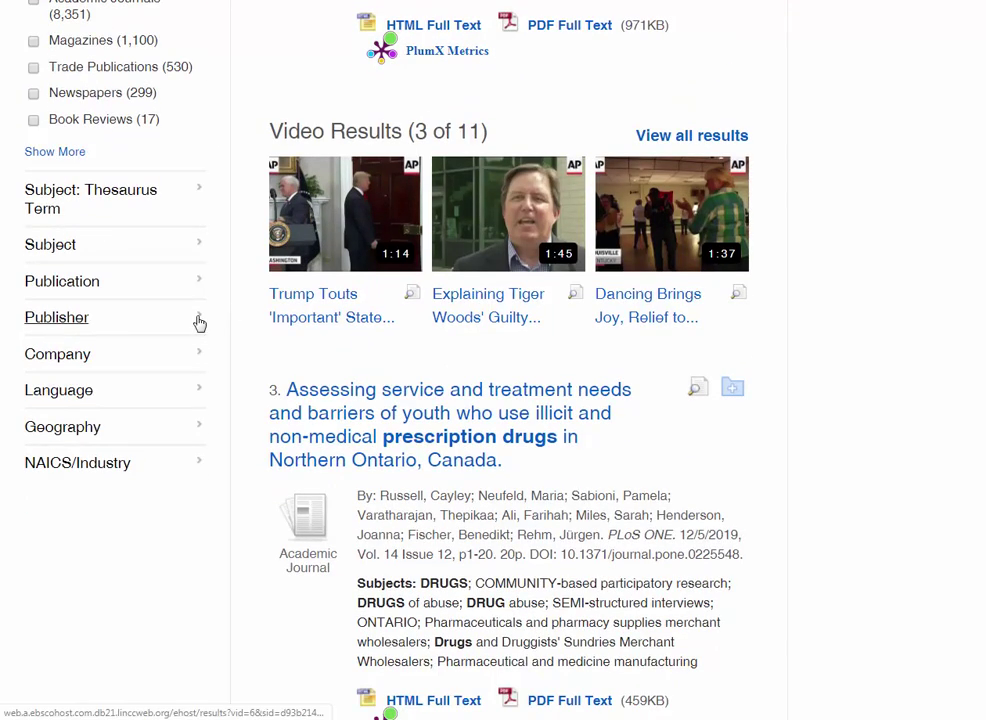
left_click(198, 318)
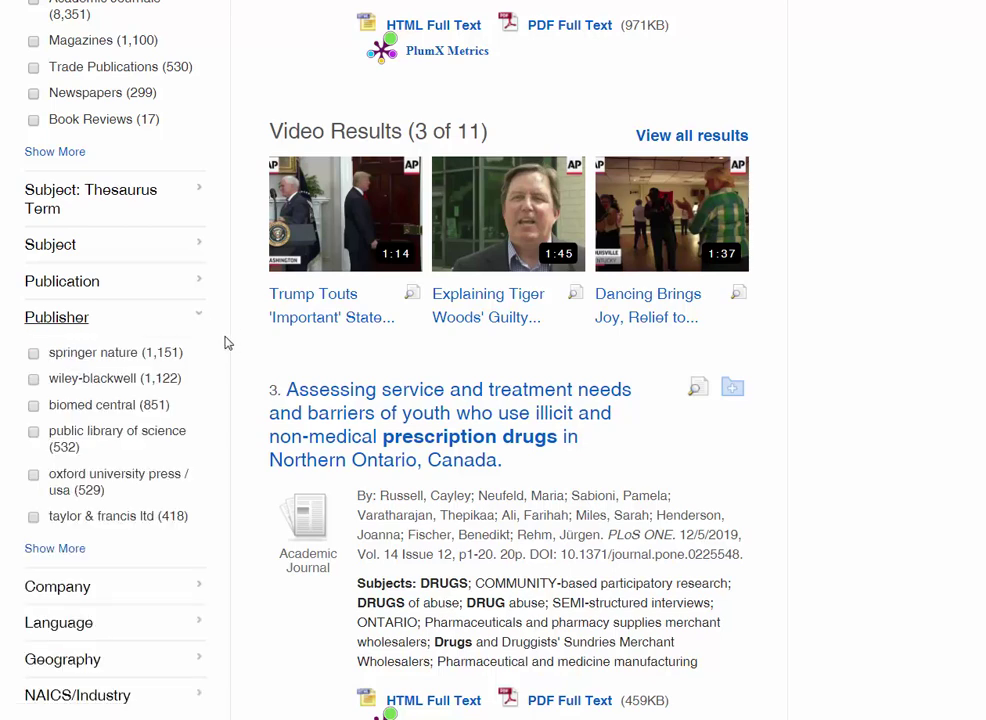
left_click(195, 326)
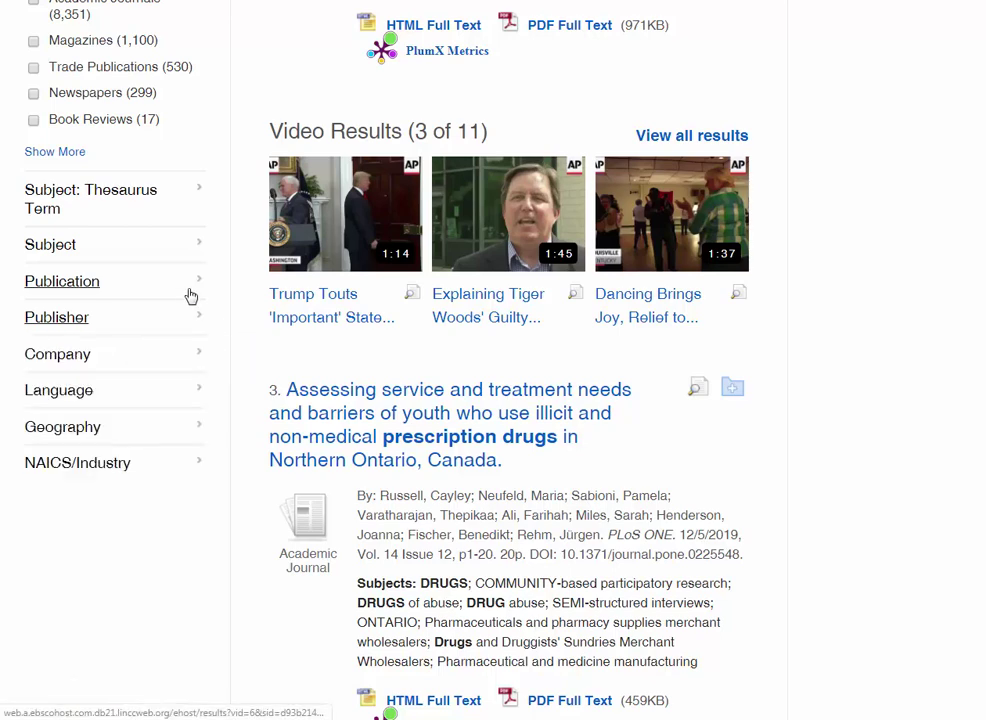
left_click(196, 283)
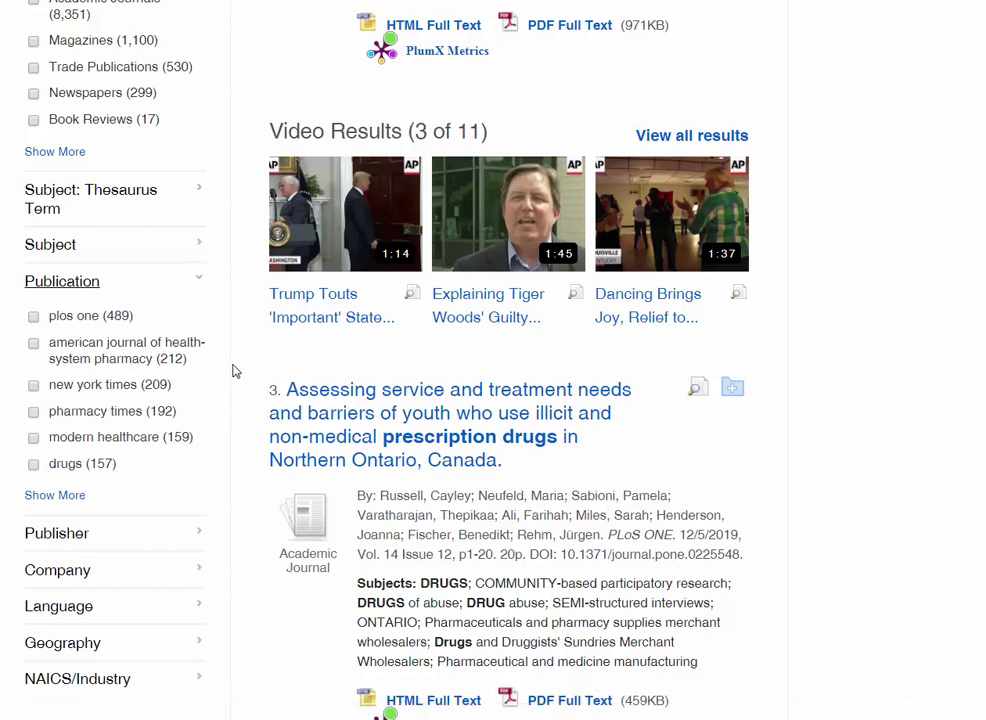
left_click(199, 284)
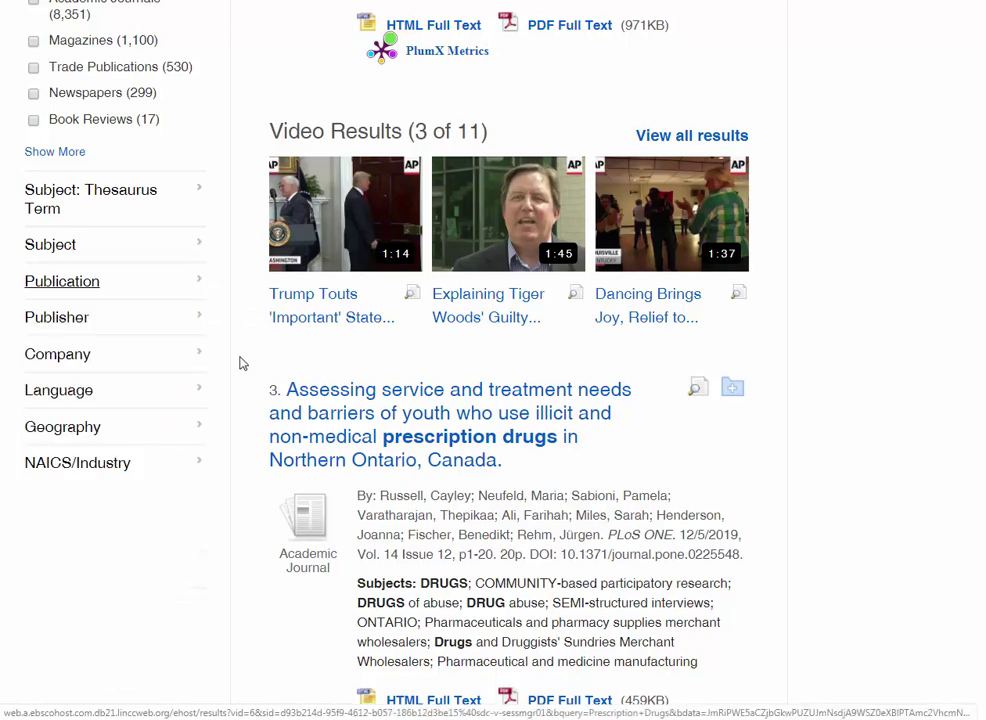
left_click(203, 395)
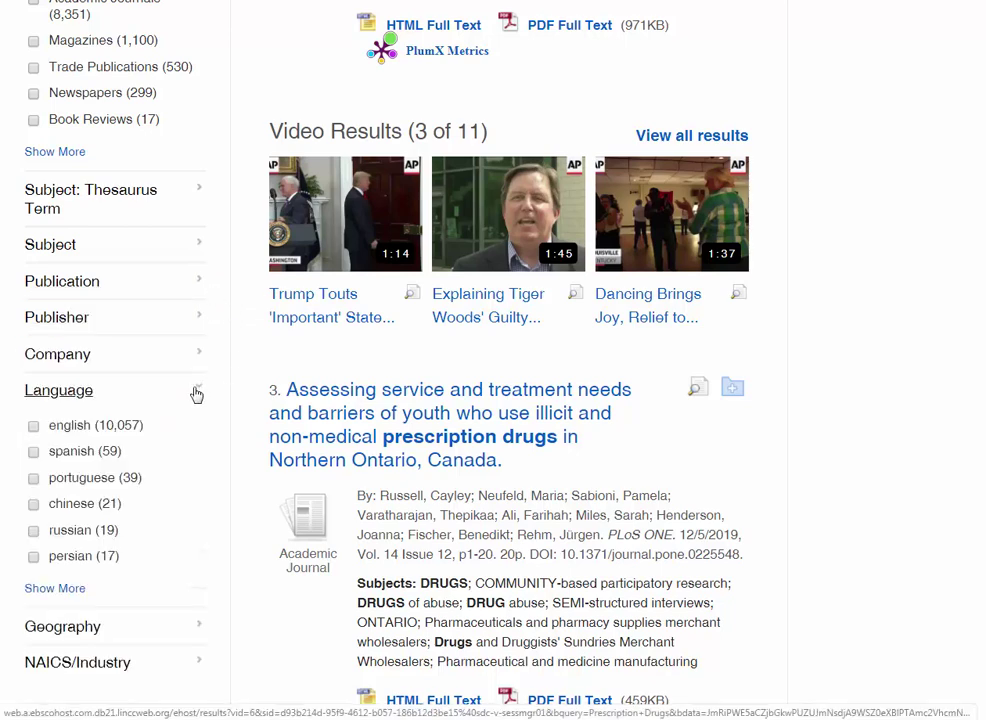
left_click(200, 394)
scroll(238, 406, "up", 3)
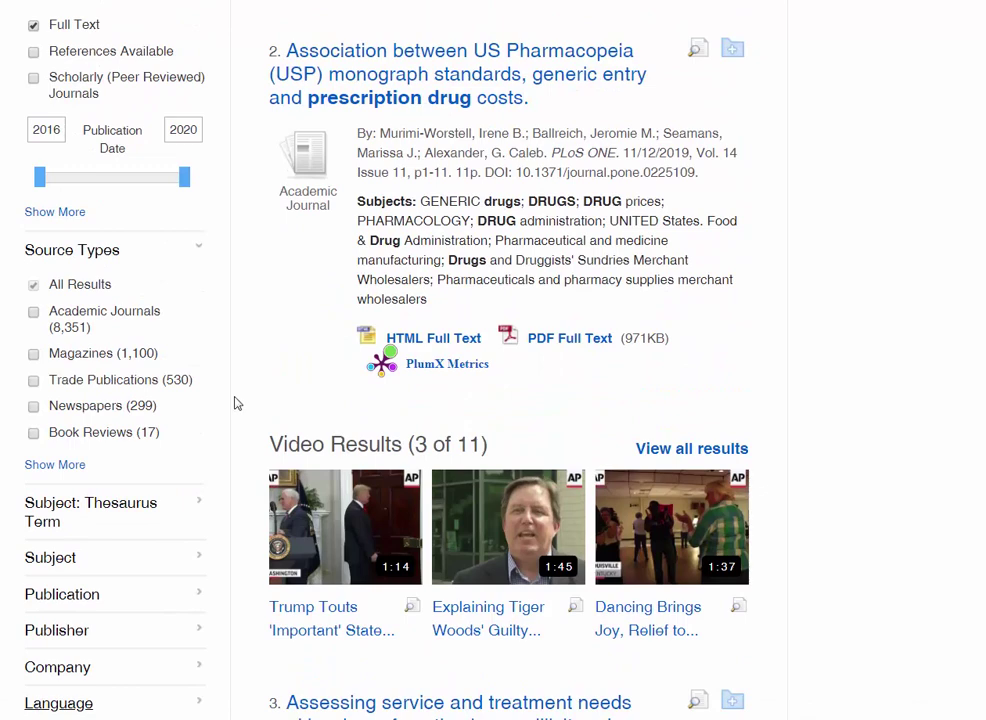
scroll(234, 403, "up", 5)
scroll(237, 399, "up", 1)
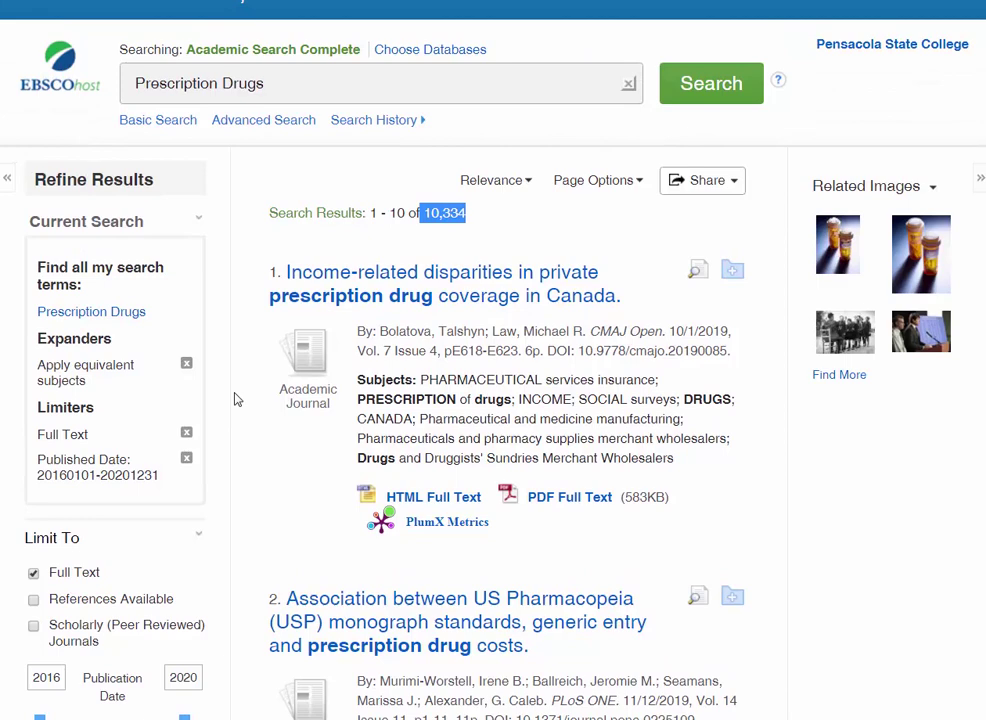
- Open the full record for 'Income-related disparities in private prescription drug coverage in Canada.'
left_click(350, 290)
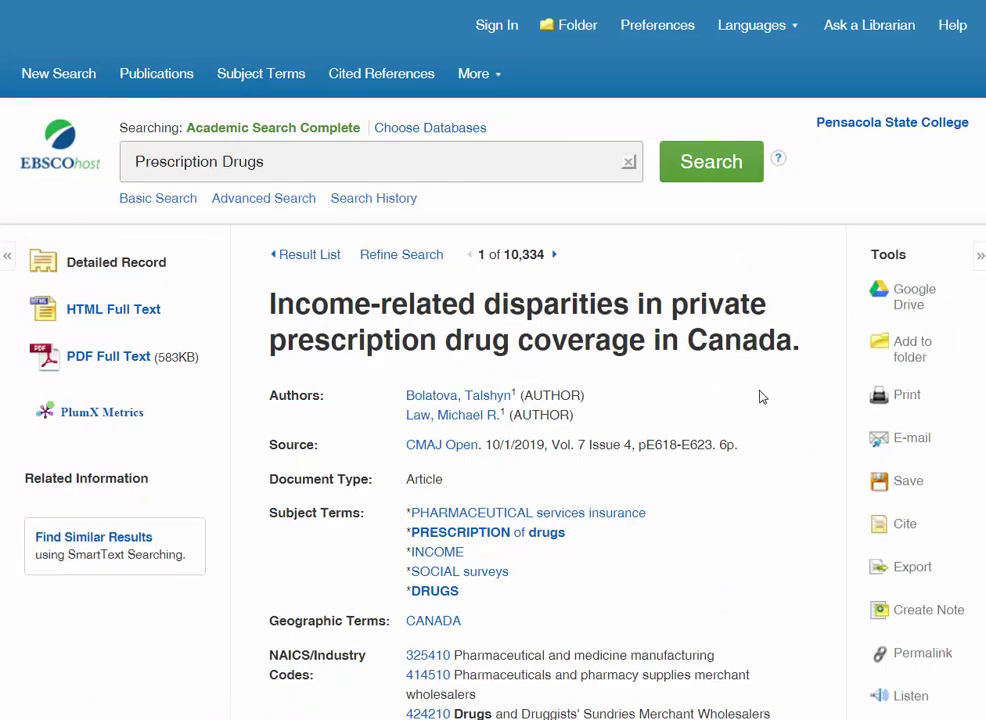
scroll(760, 394, "down", 1)
scroll(760, 394, "down", 2)
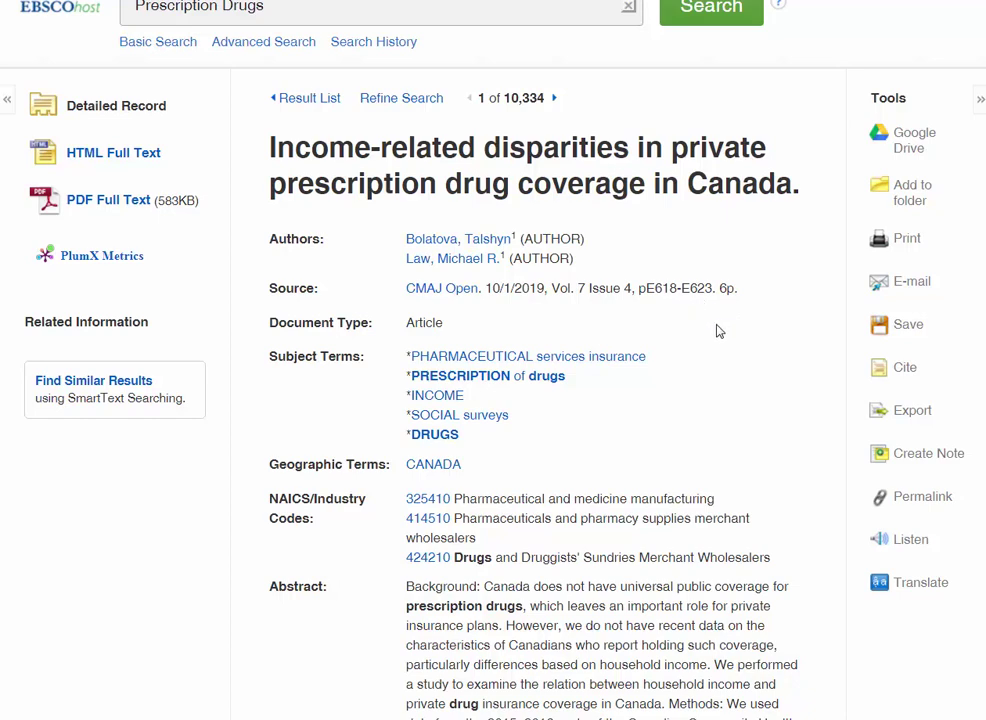
scroll(735, 352, "down", 5)
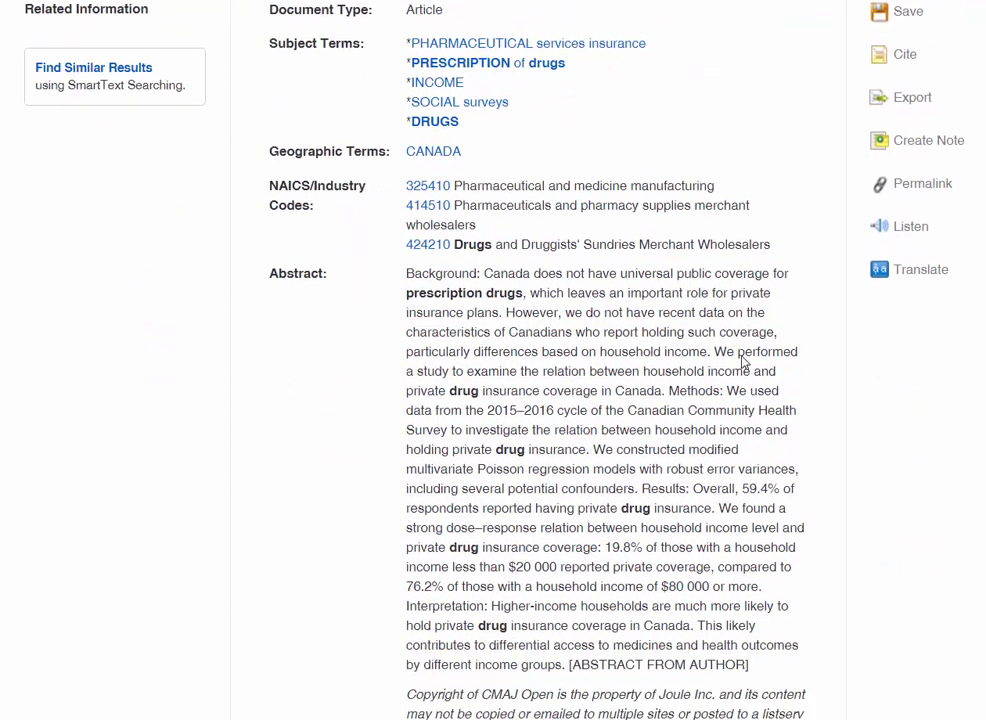
- Select the record's abstract text, then return to the top of the record
left_click_drag(398, 198, 782, 588)
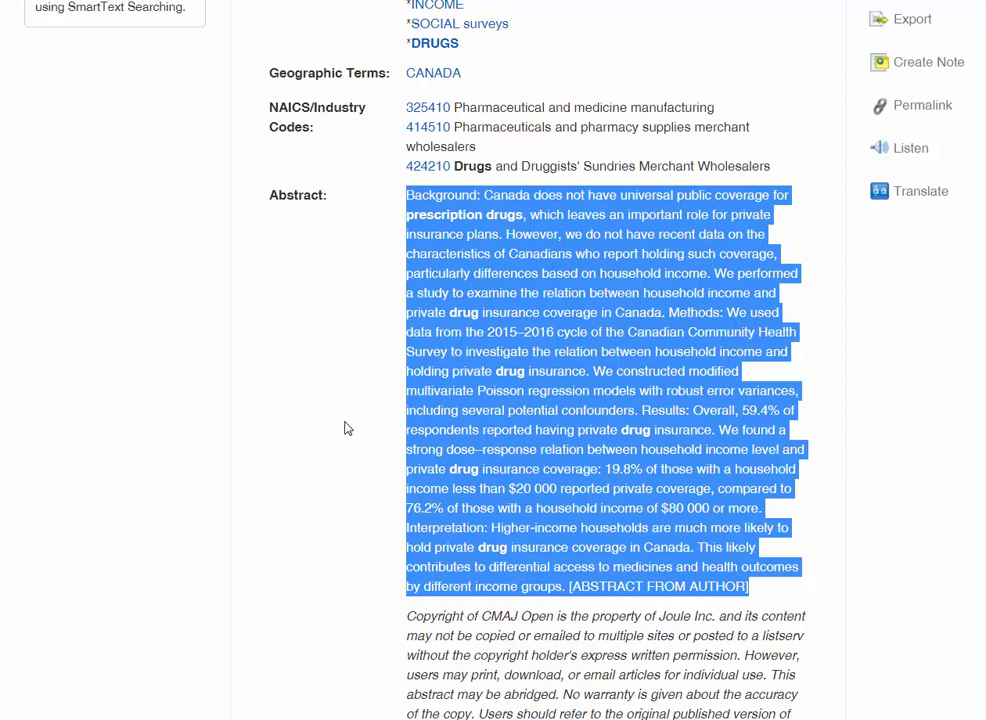
scroll(346, 430, "up", 4)
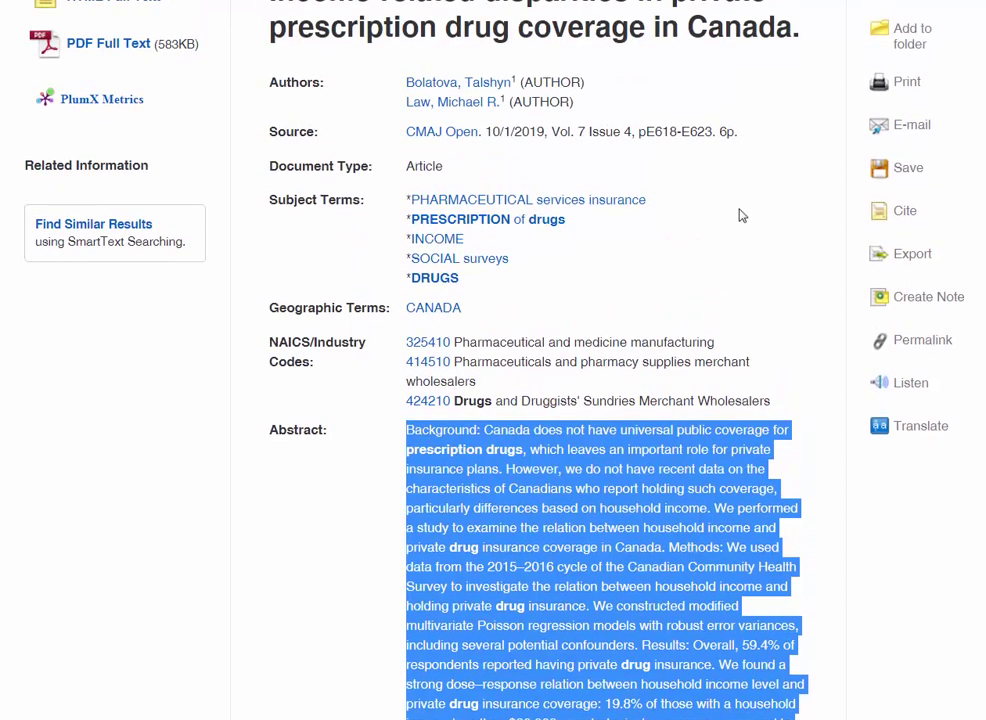
scroll(818, 385, "down", 4)
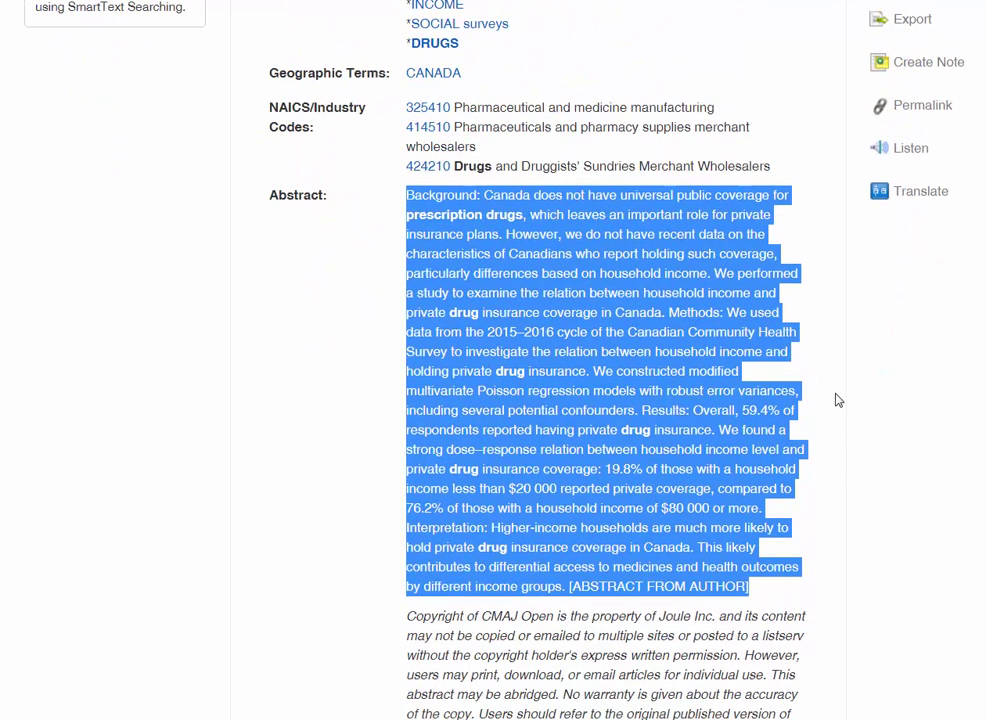
scroll(832, 425, "down", 1)
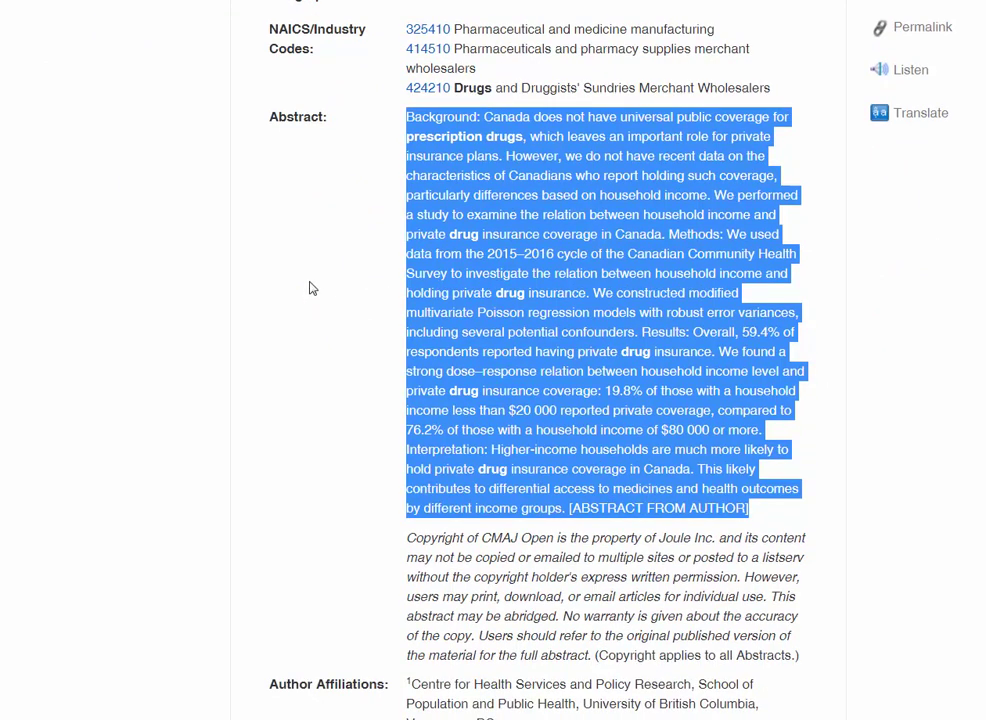
scroll(310, 275, "down", 5)
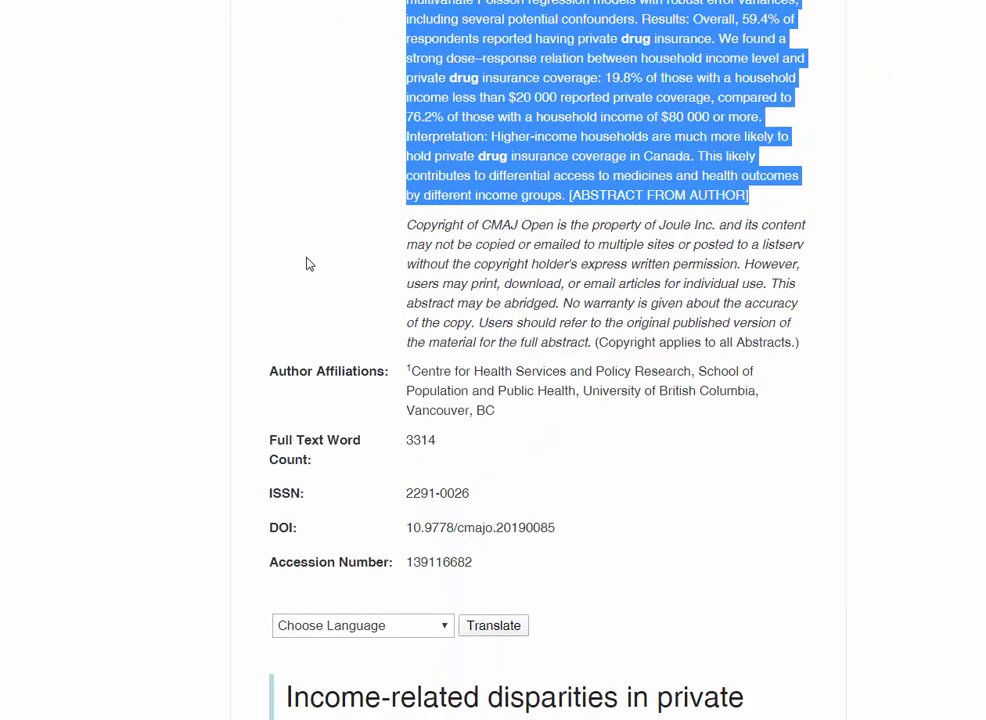
scroll(268, 252, "down", 1)
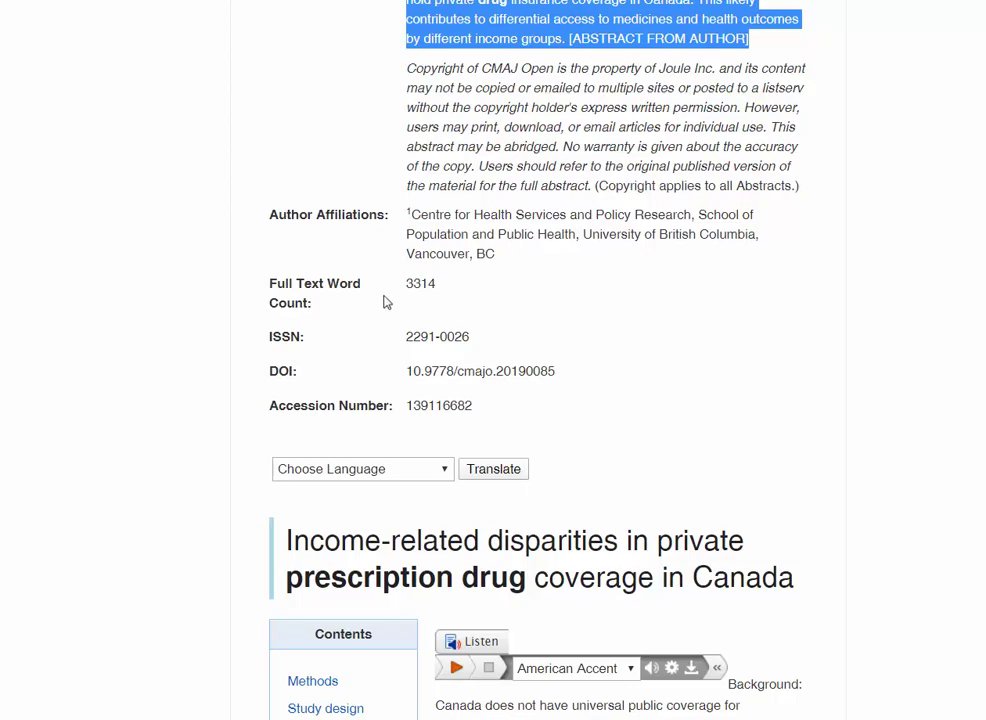
scroll(704, 355, "down", 15)
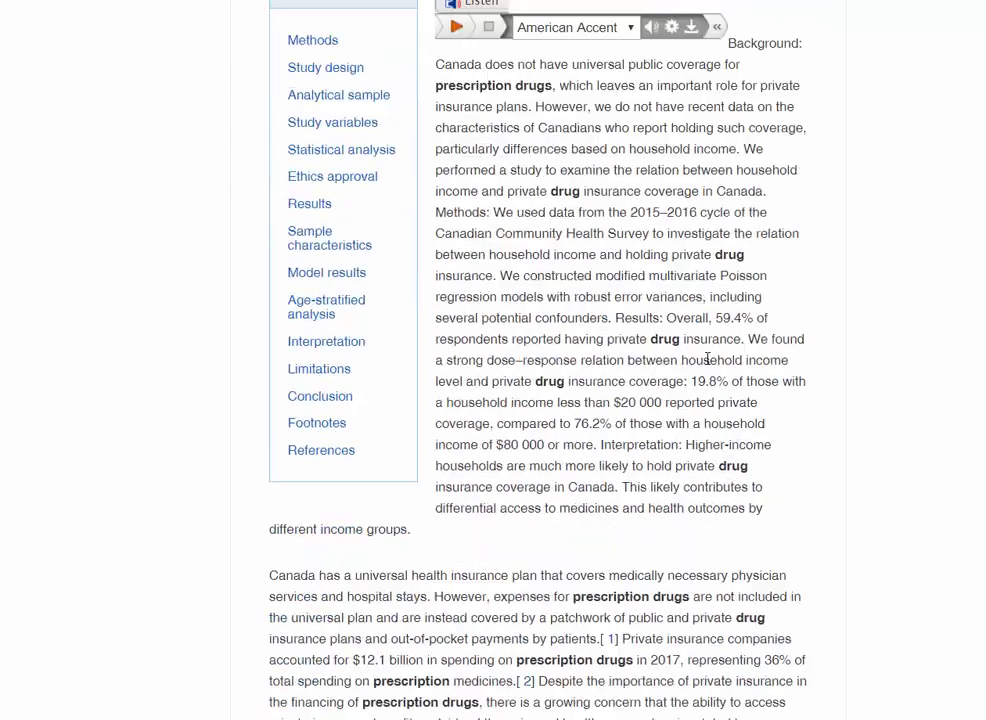
scroll(620, 435, "up", 7)
triple_click(623, 438)
scroll(623, 438, "up", 7)
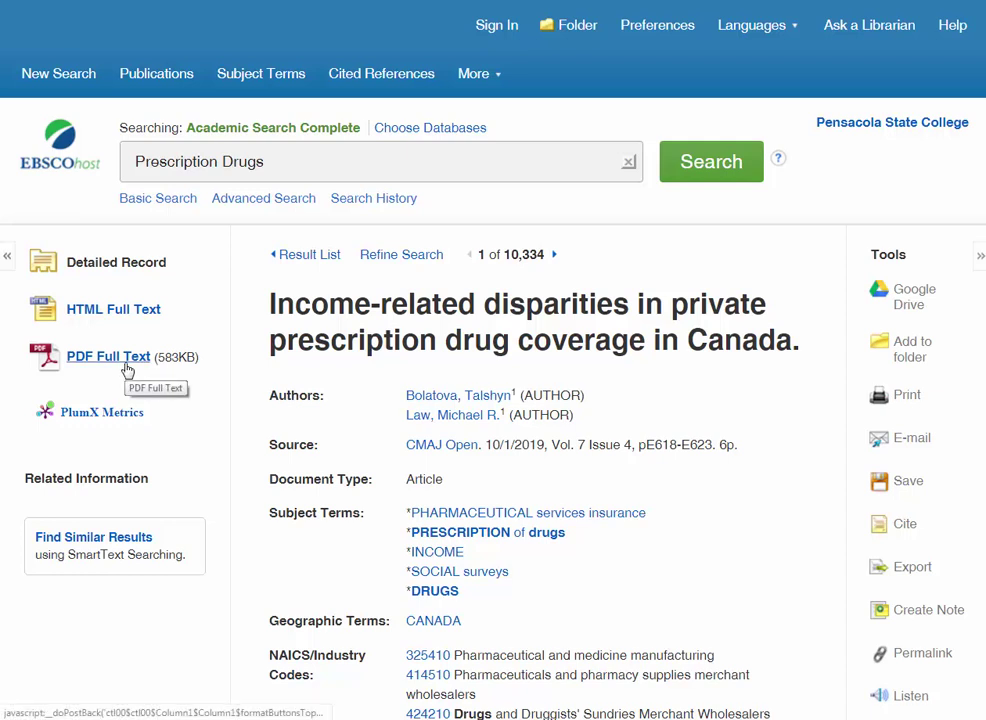
left_click_drag(127, 370, 40, 356)
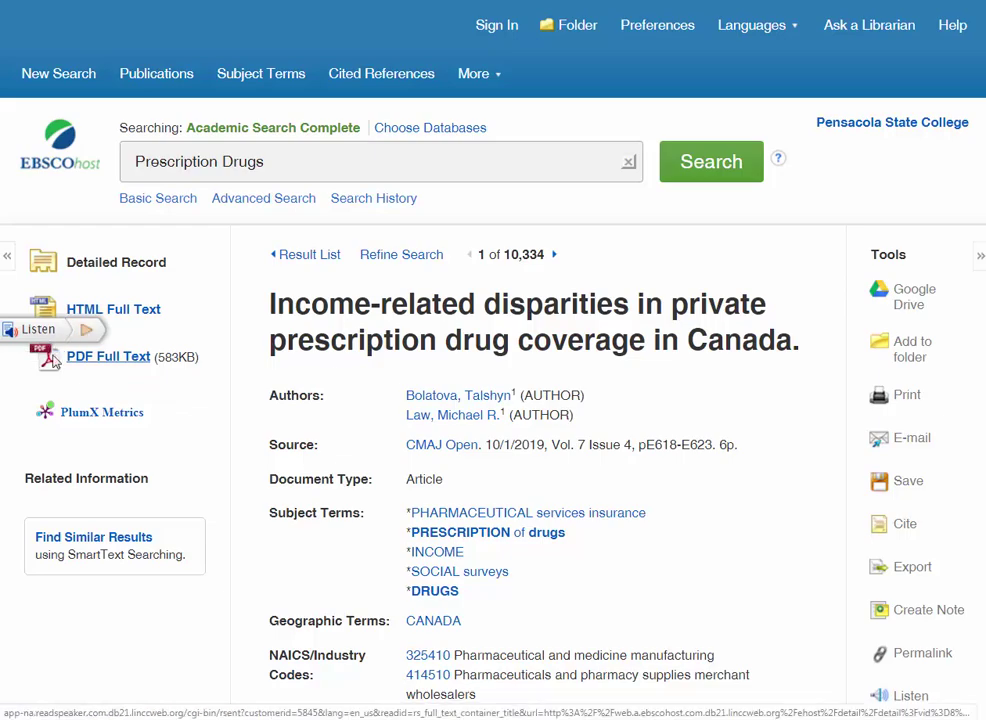
- Open the article's PDF Full Text and scroll down through its pages
left_click(40, 356)
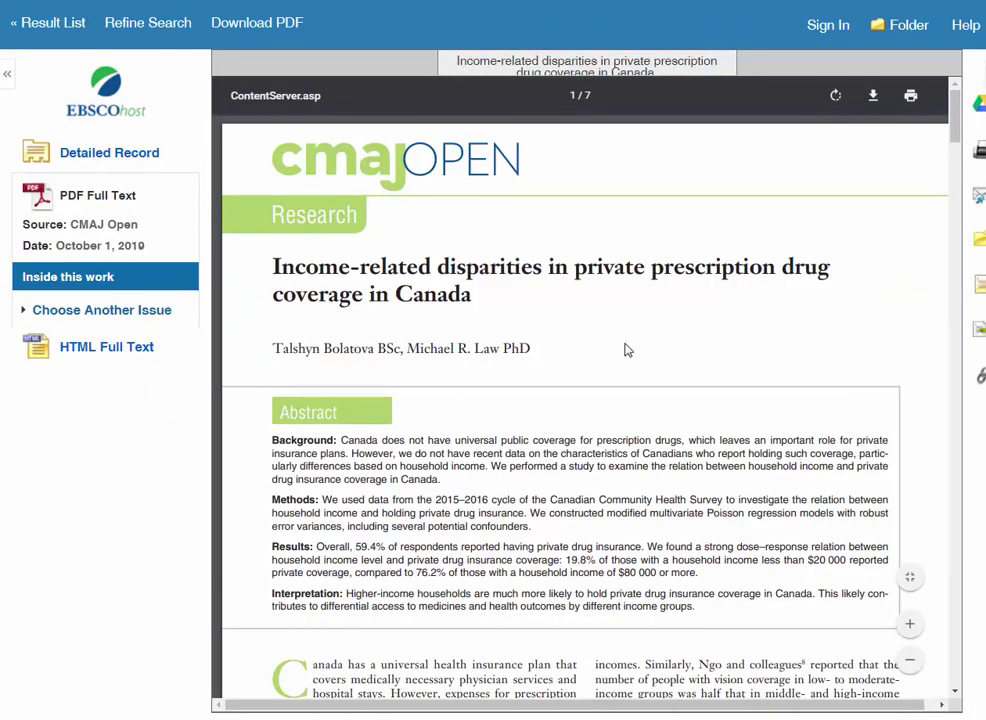
scroll(837, 354, "down", 15)
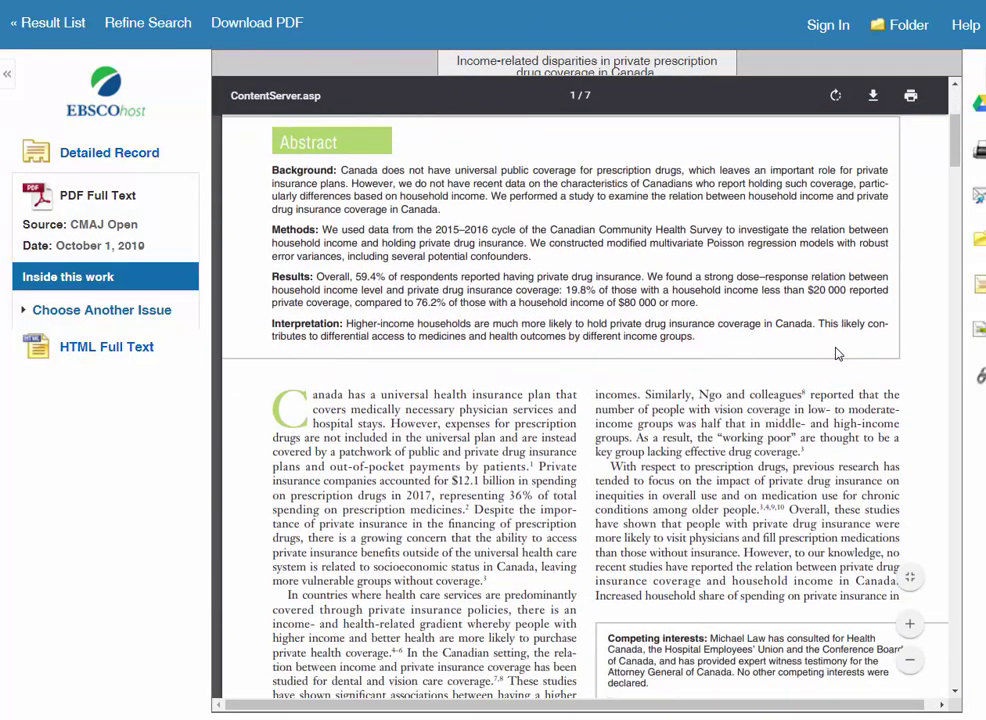
scroll(837, 354, "down", 10)
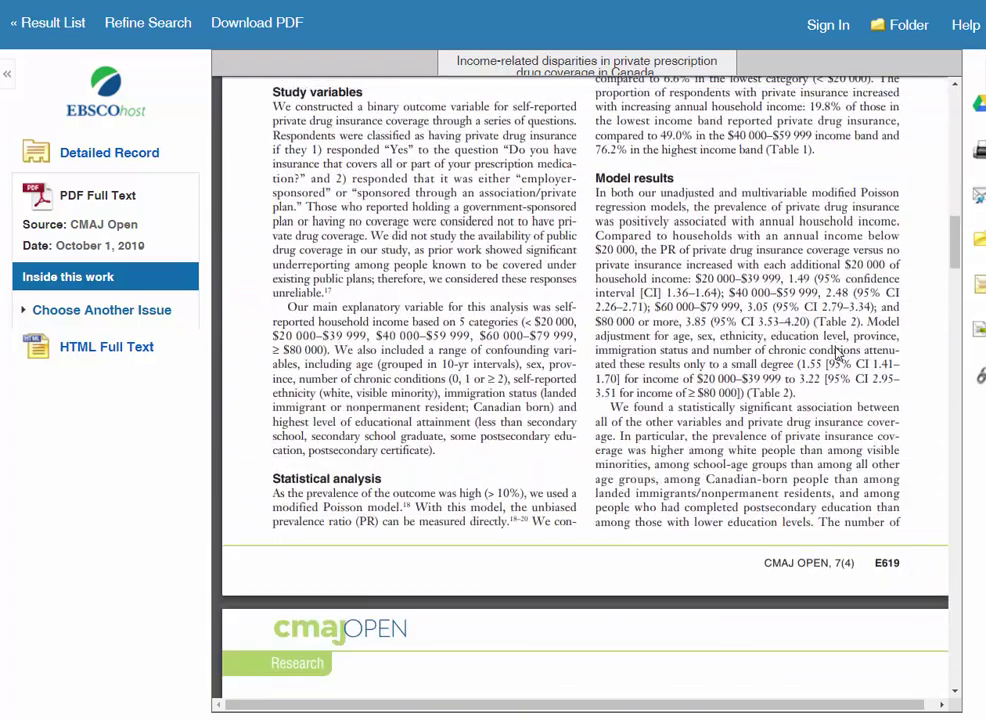
scroll(837, 354, "down", 10)
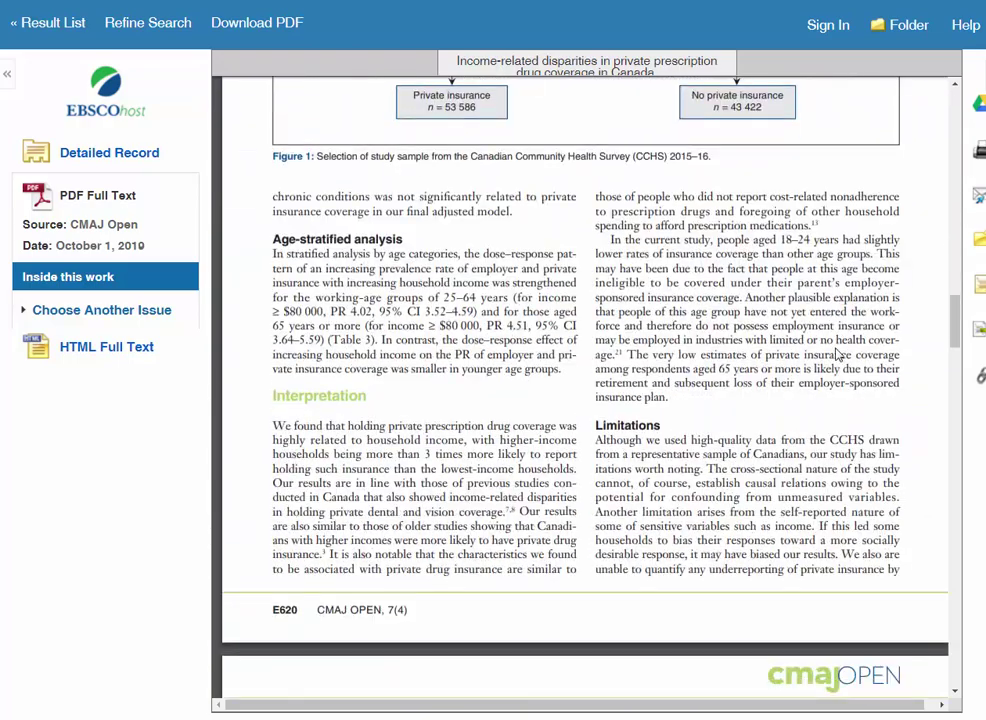
left_click_drag(681, 233, 720, 263)
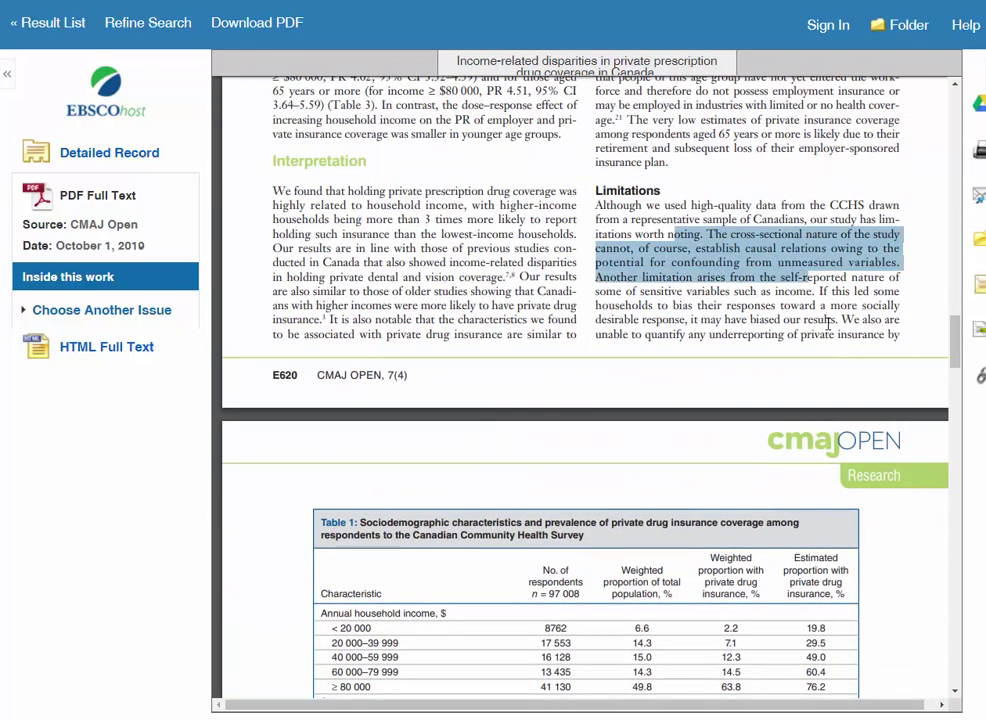
scroll(766, 348, "down", 10)
scroll(770, 350, "down", 10)
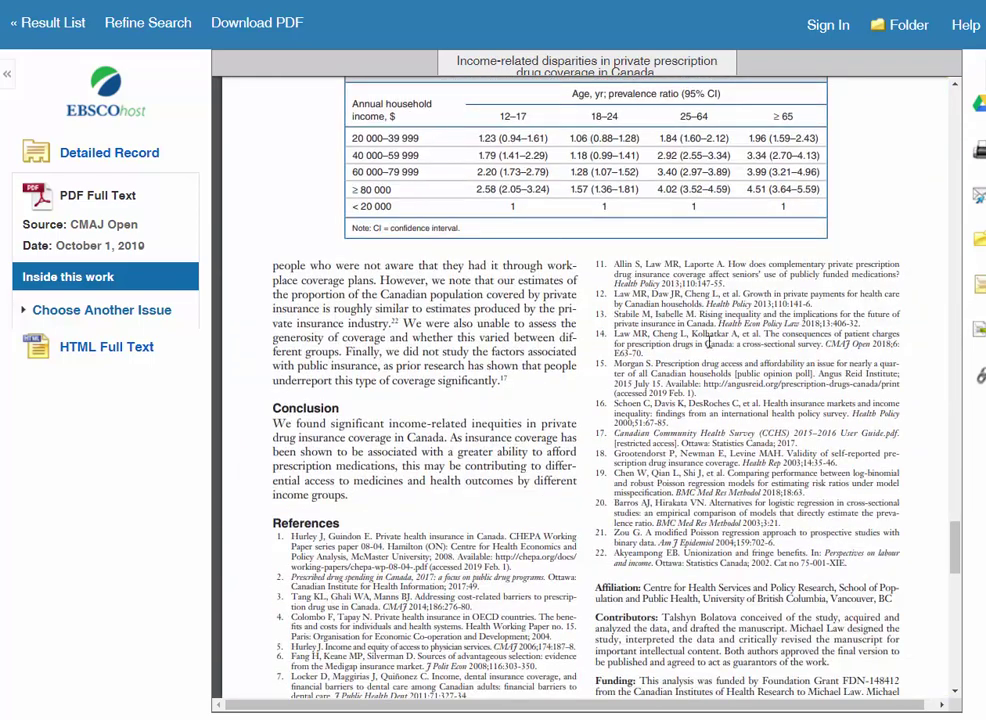
- Select references 12 through 15 in the PDF, then return to the top of page 1
left_click_drag(673, 294, 634, 447)
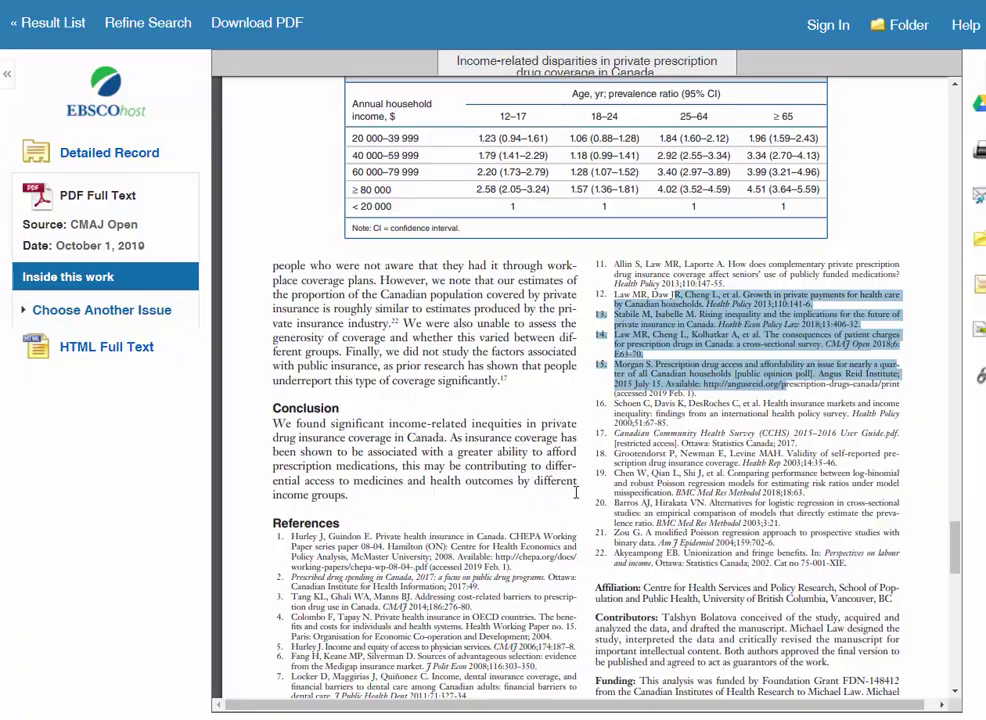
scroll(575, 493, "up", 15)
scroll(705, 453, "up", 10)
scroll(709, 443, "up", 10)
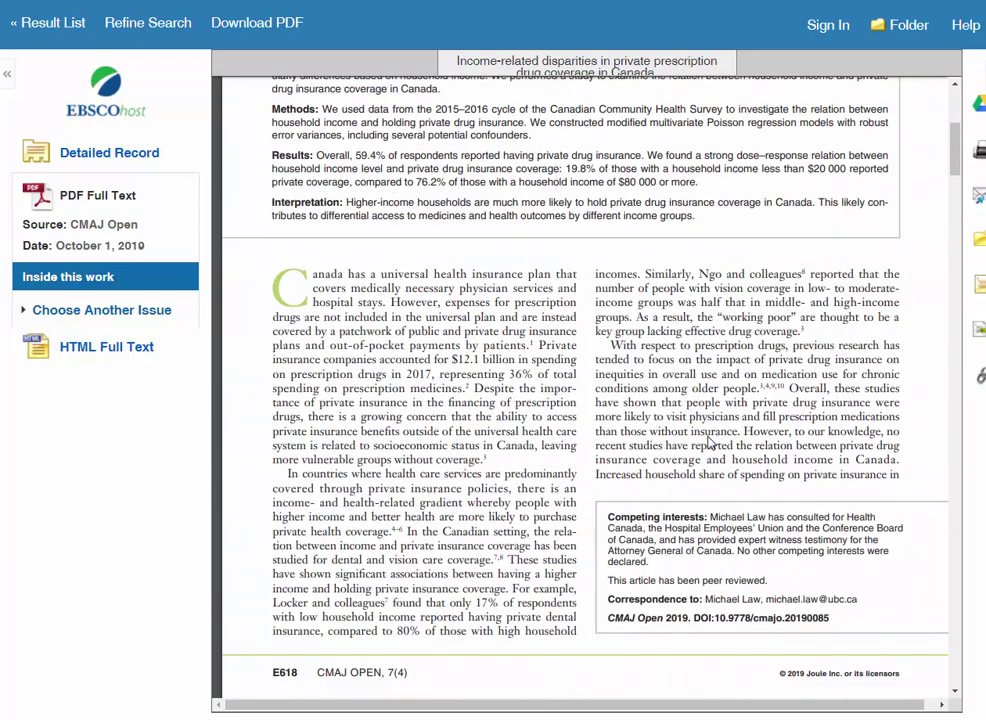
scroll(709, 443, "up", 2)
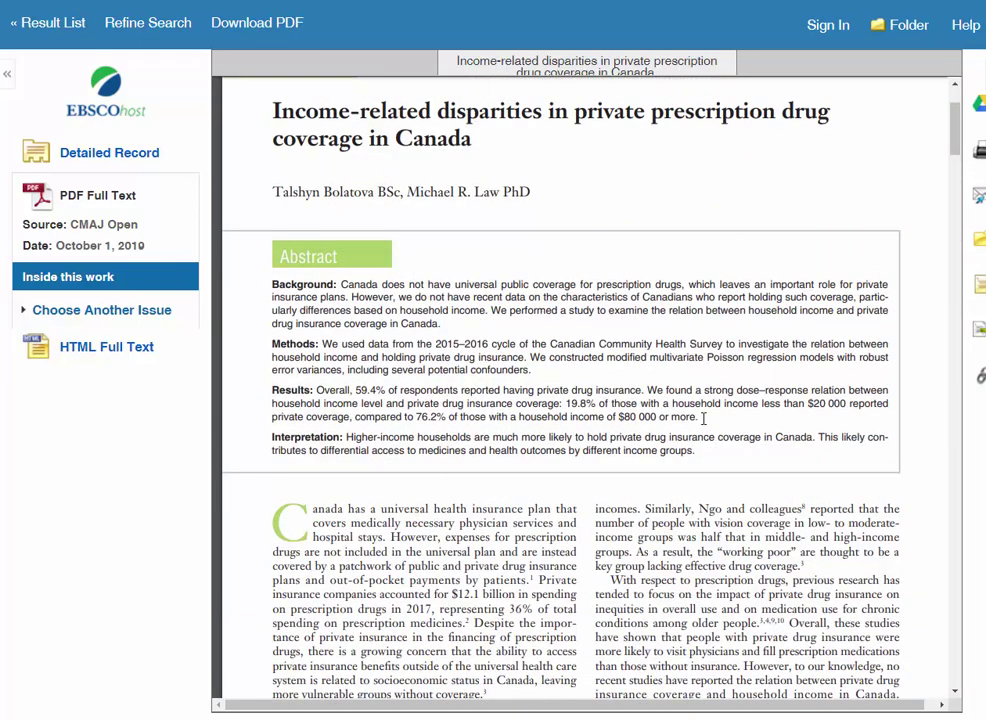
scroll(704, 419, "up", 2)
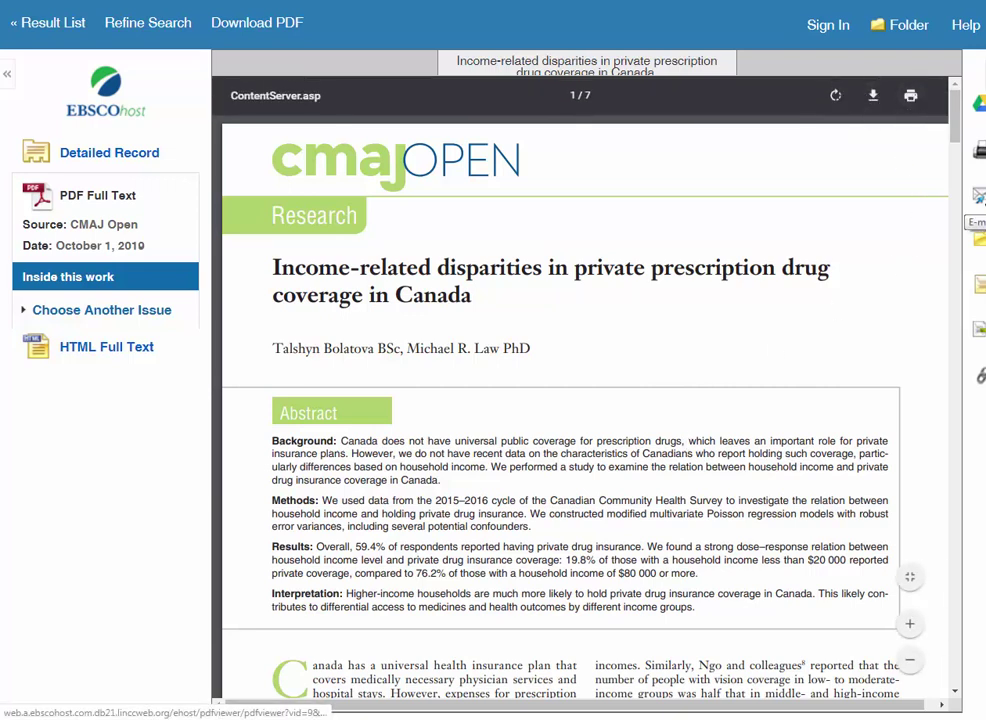
- Show the article's E-mail form, then its Permalink URL
left_click(980, 199)
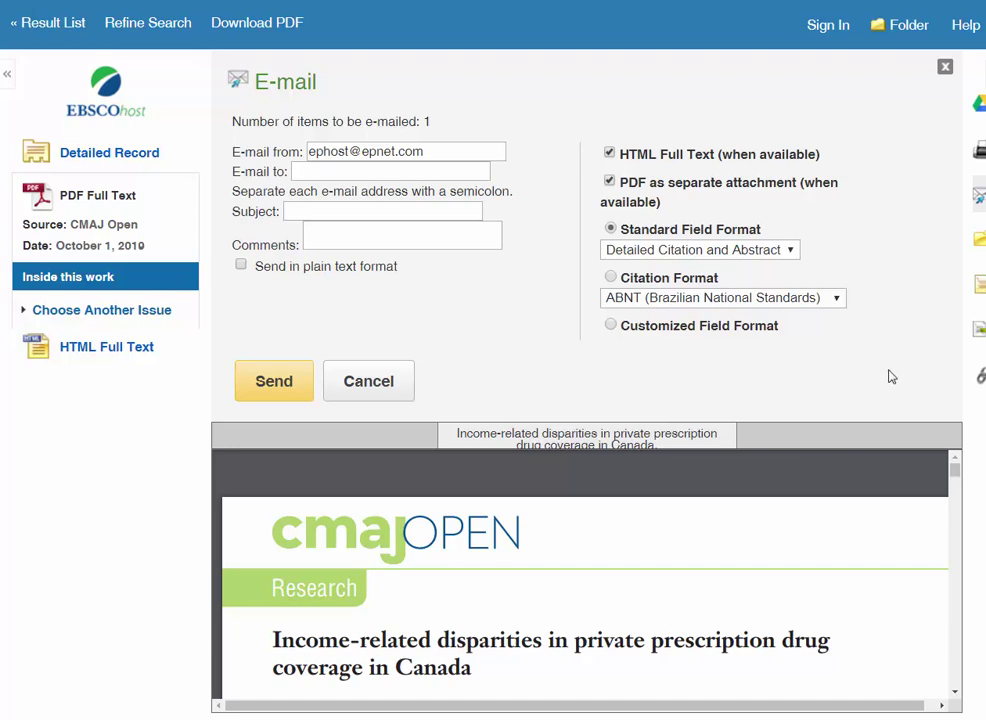
left_click(980, 378)
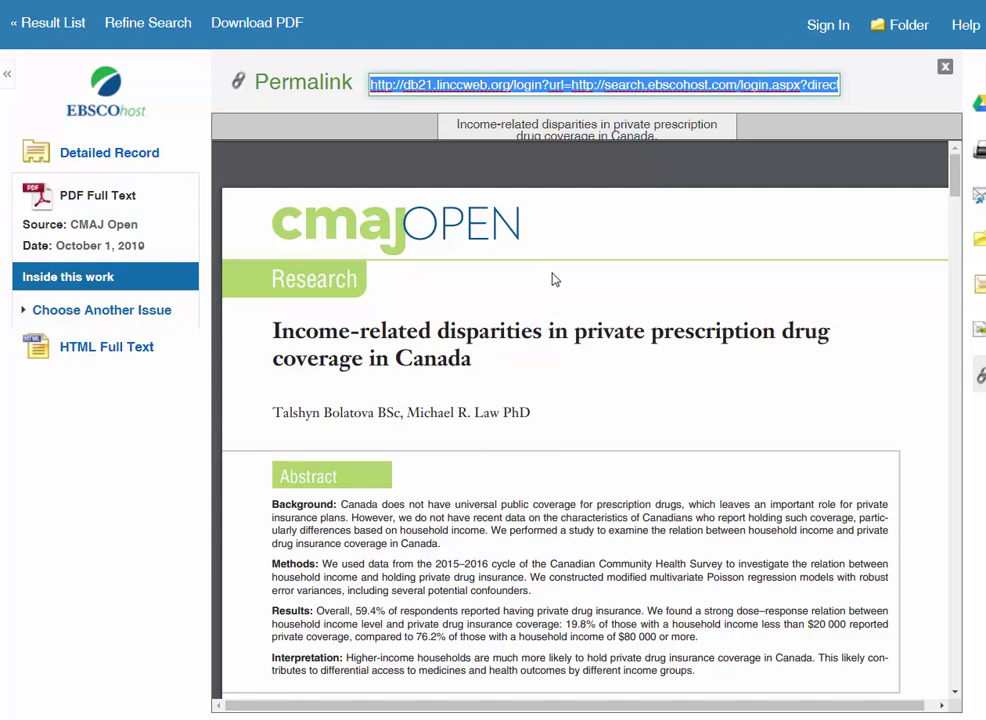
- Open the Cite panel and select the MLA citation, then the APA citation
left_click(980, 289)
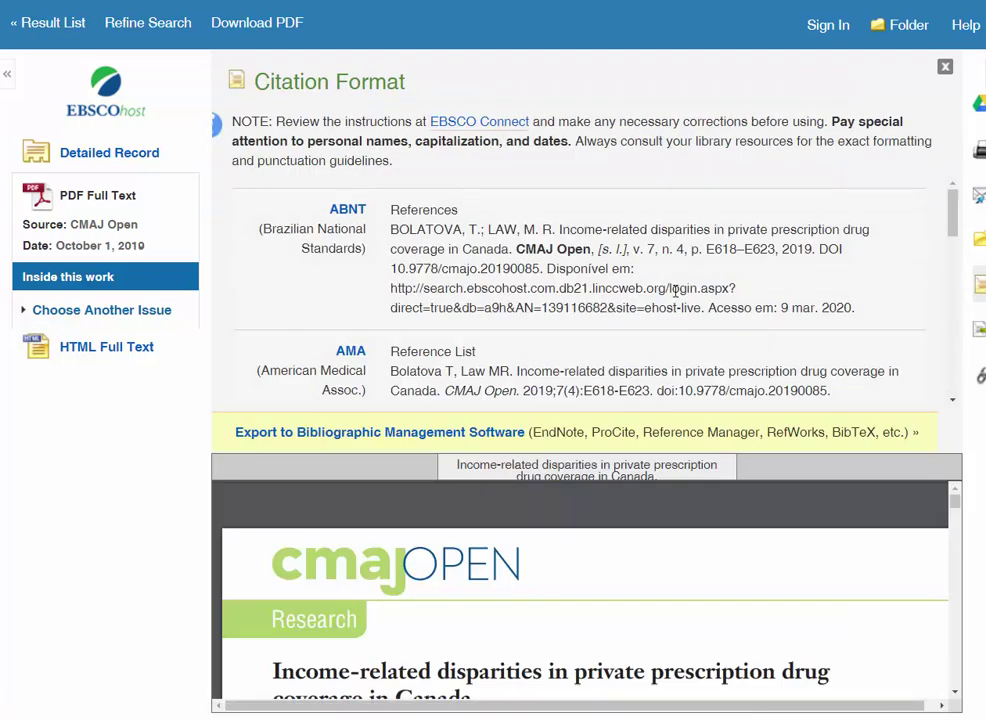
scroll(675, 290, "down", 5)
scroll(675, 297, "down", 2)
left_click_drag(390, 211, 597, 231)
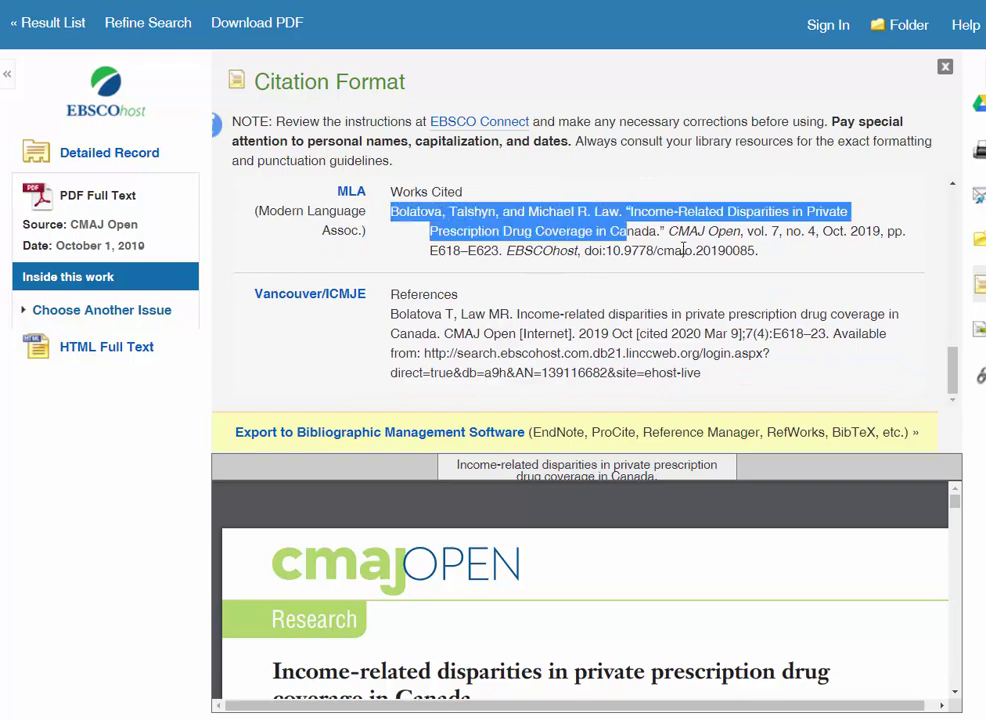
left_click_drag(655, 250, 783, 266)
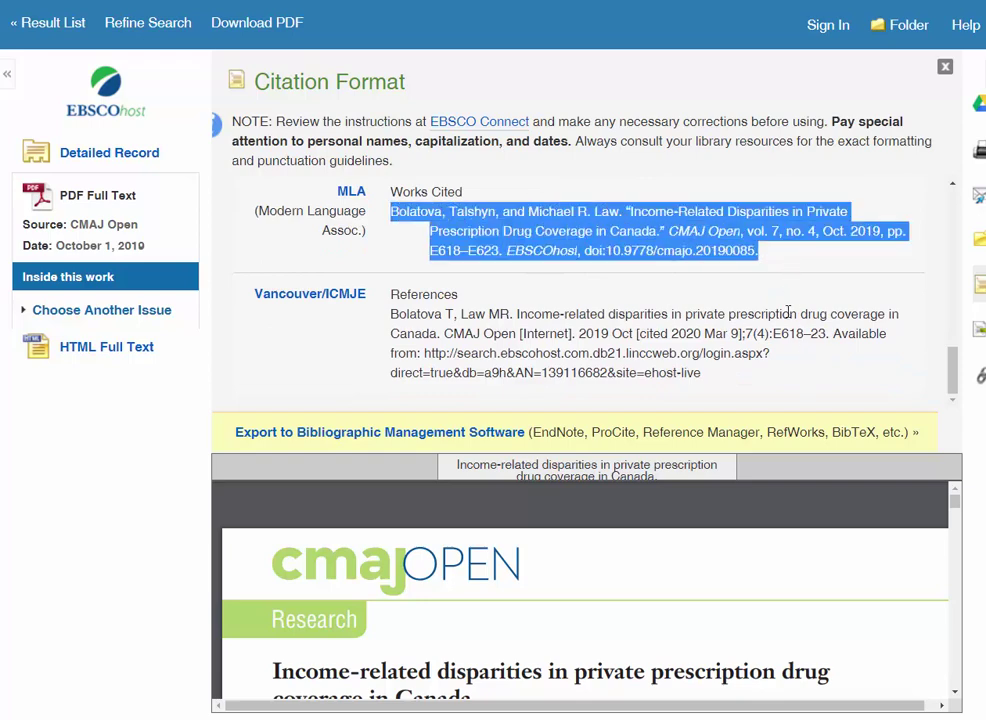
scroll(775, 308, "up", 3)
scroll(700, 320, "up", 4)
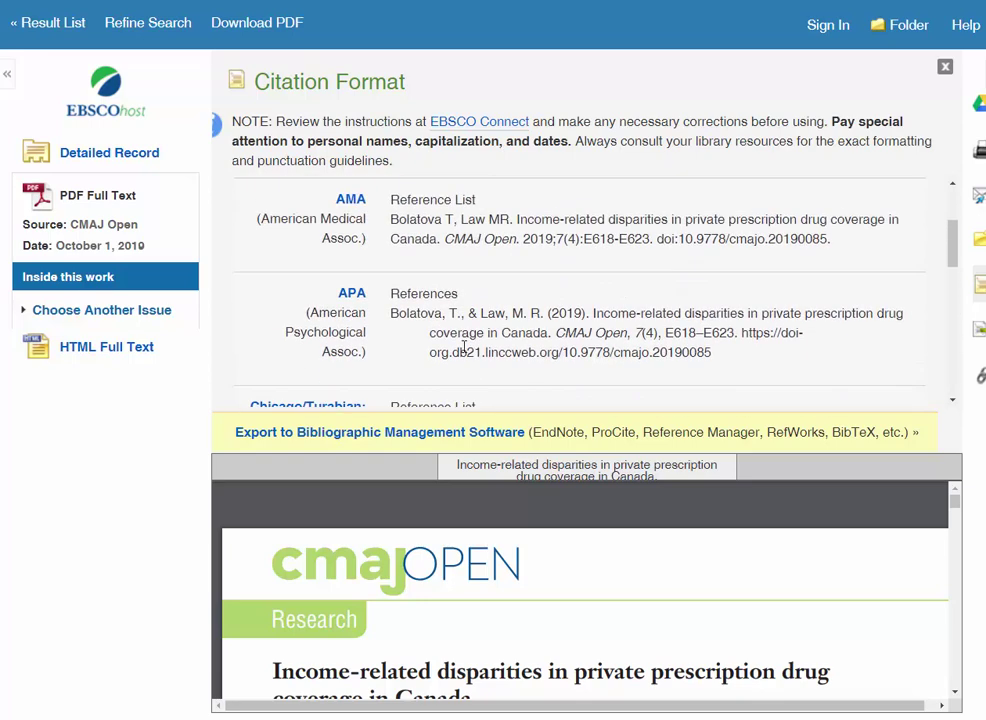
left_click_drag(391, 312, 797, 398)
scroll(792, 348, "down", 3)
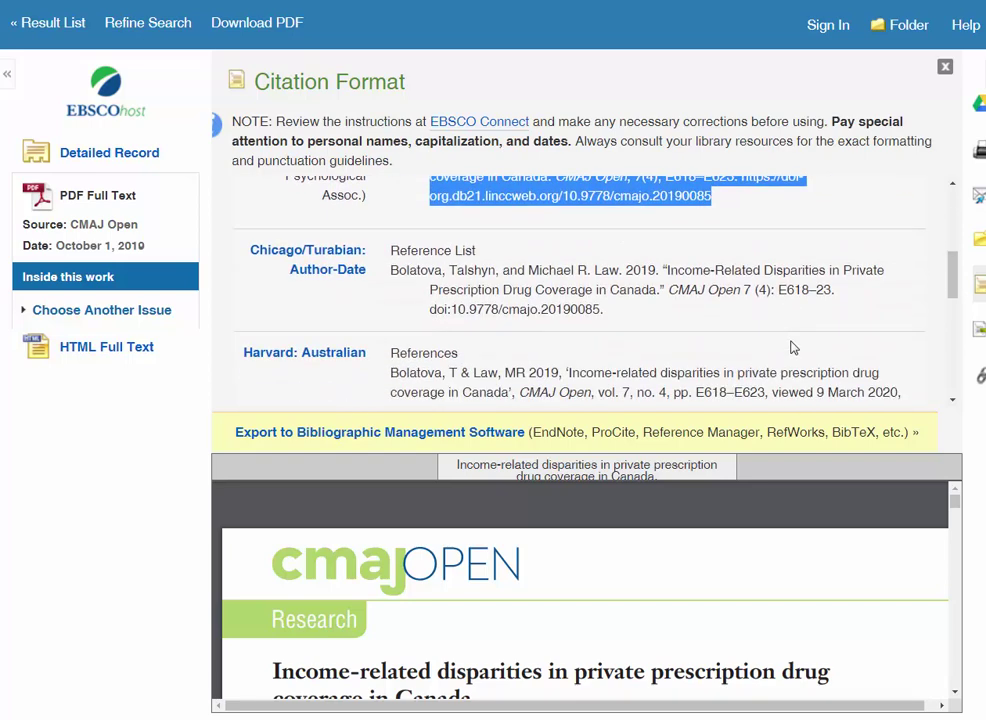
scroll(716, 323, "up", 2)
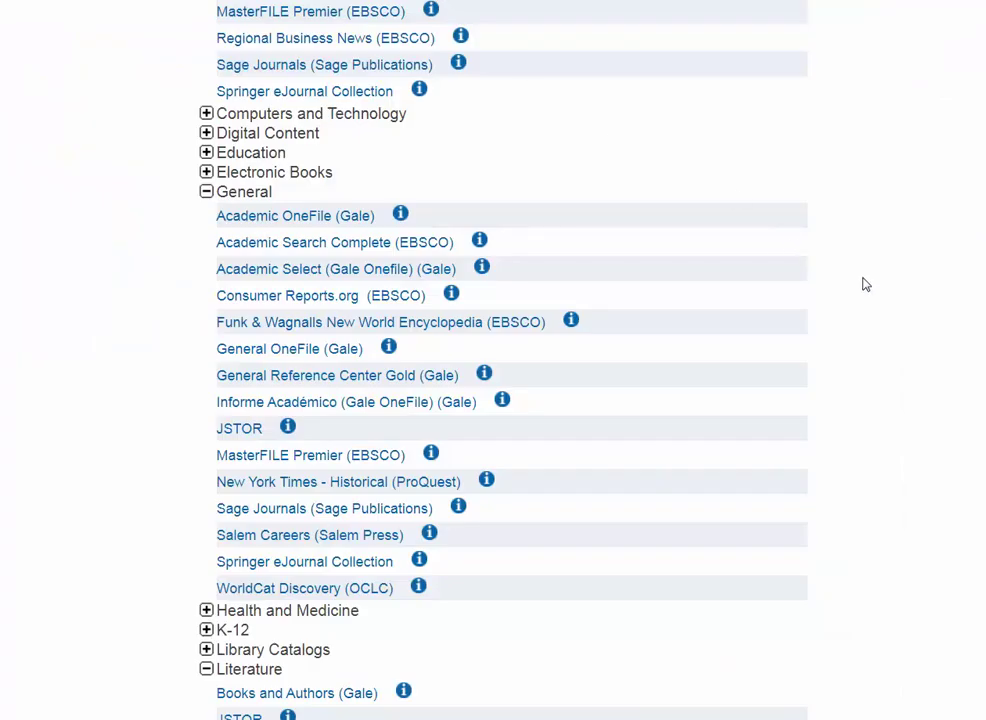
- Open Academic OneFile (Gale) and search for 'Prescription Drugs'
left_click(348, 218)
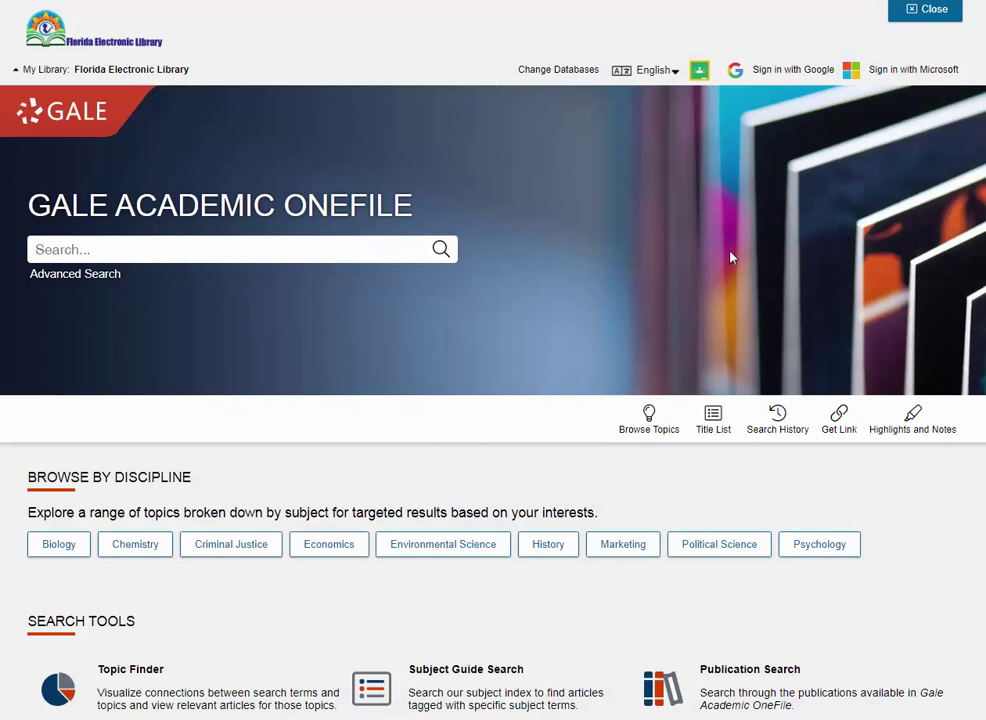
left_click(298, 244)
type("Prescription Drugs")
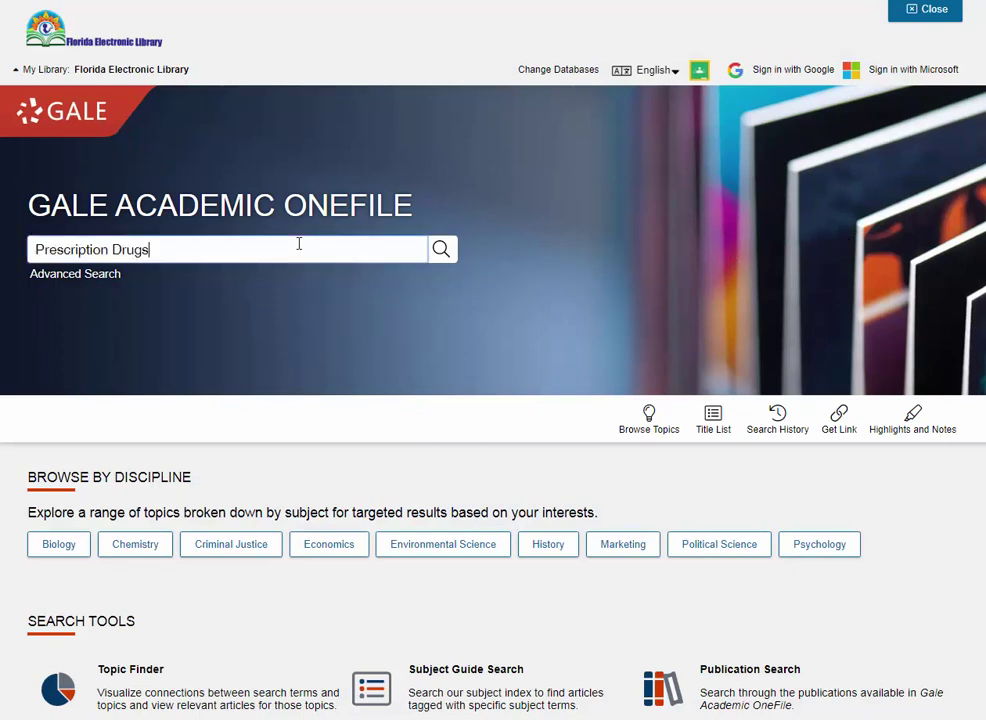
key("Return")
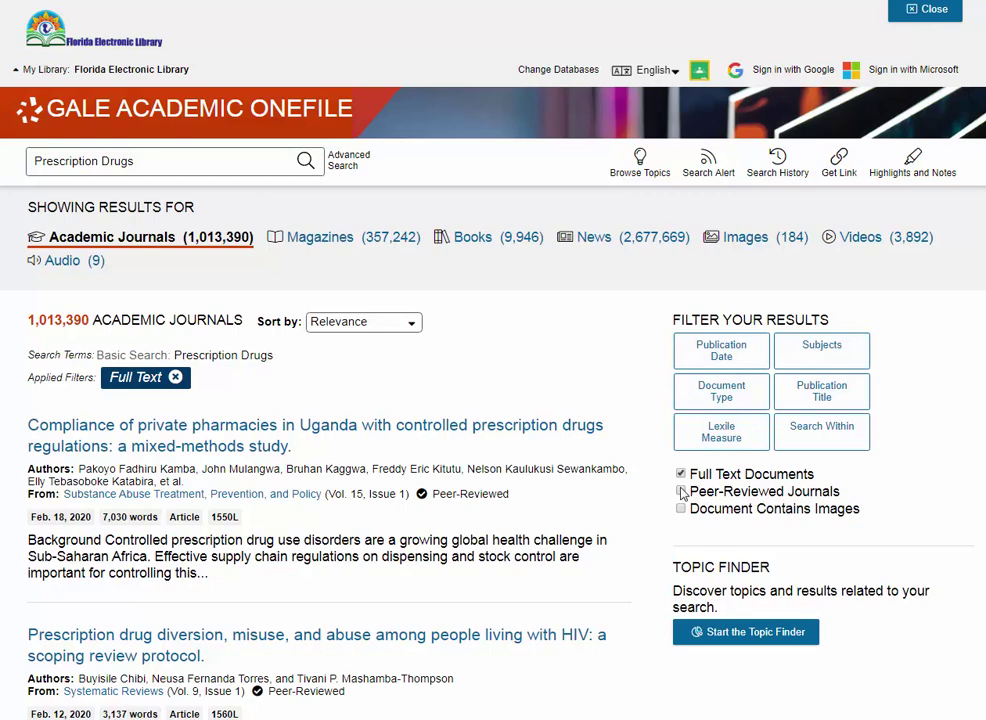
- Open the first result, the Uganda private pharmacies compliance article, and scroll through it
left_click(326, 440)
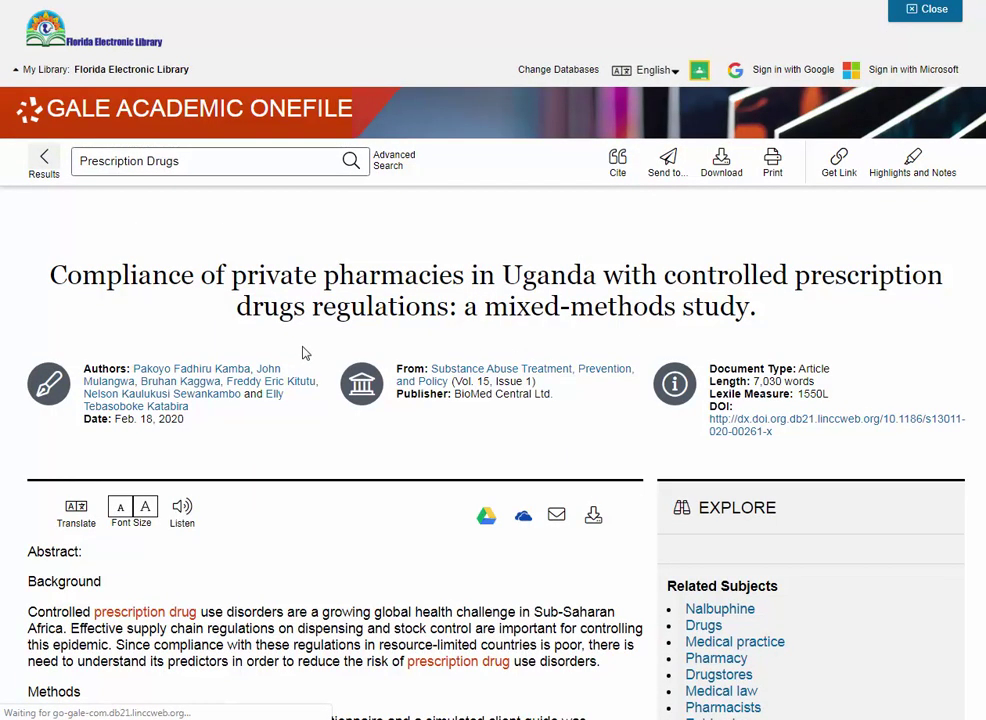
scroll(320, 452, "down", 3)
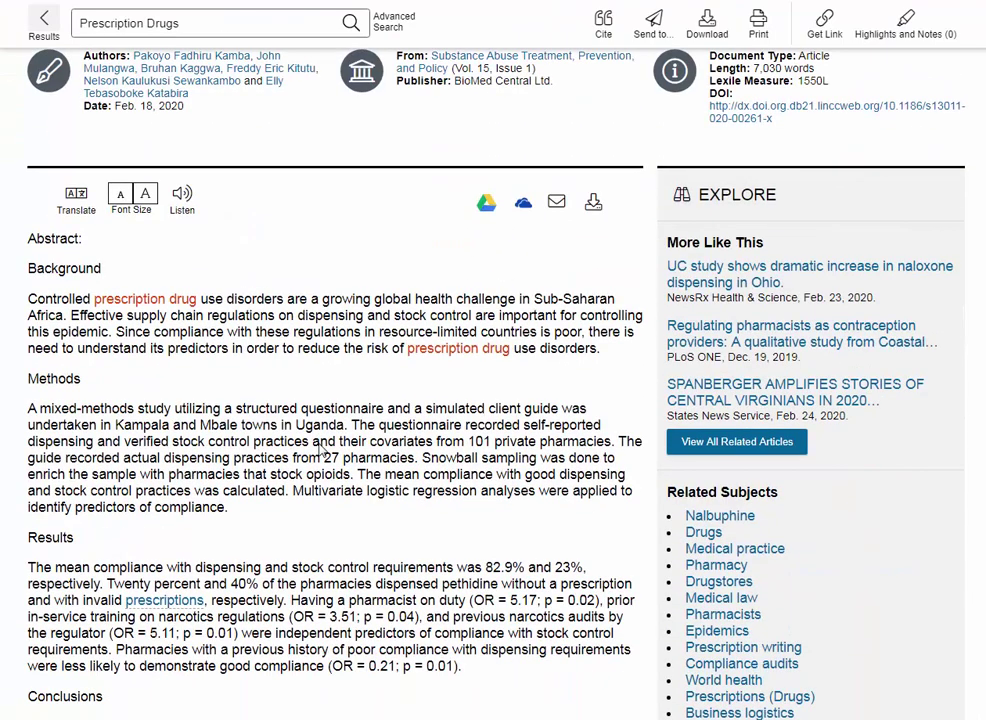
scroll(375, 343, "down", 8)
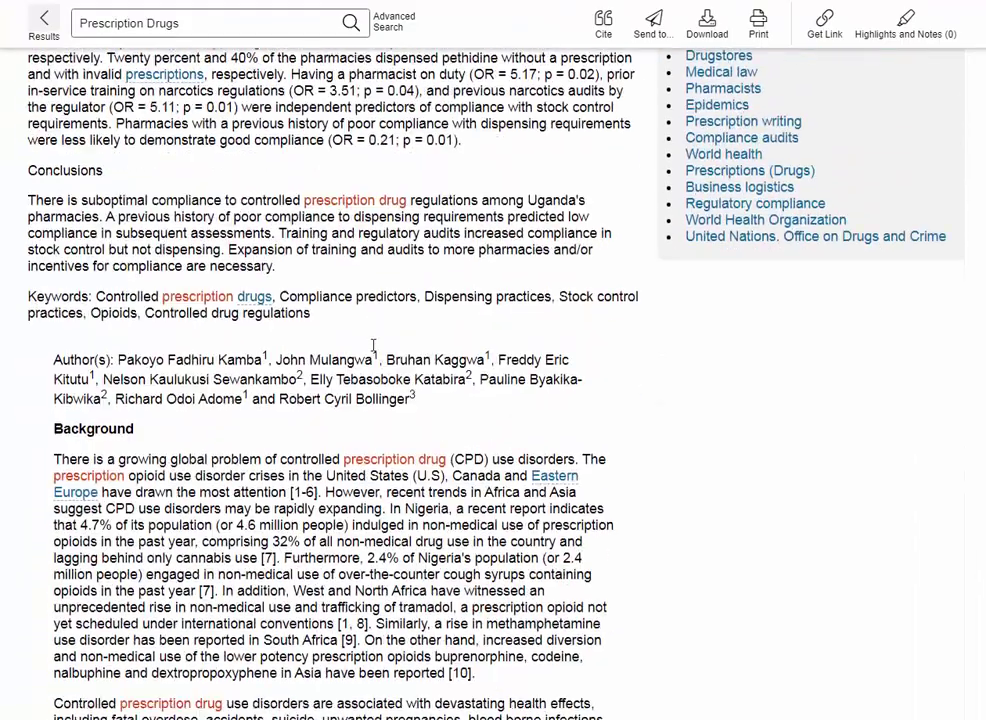
scroll(383, 348, "up", 11)
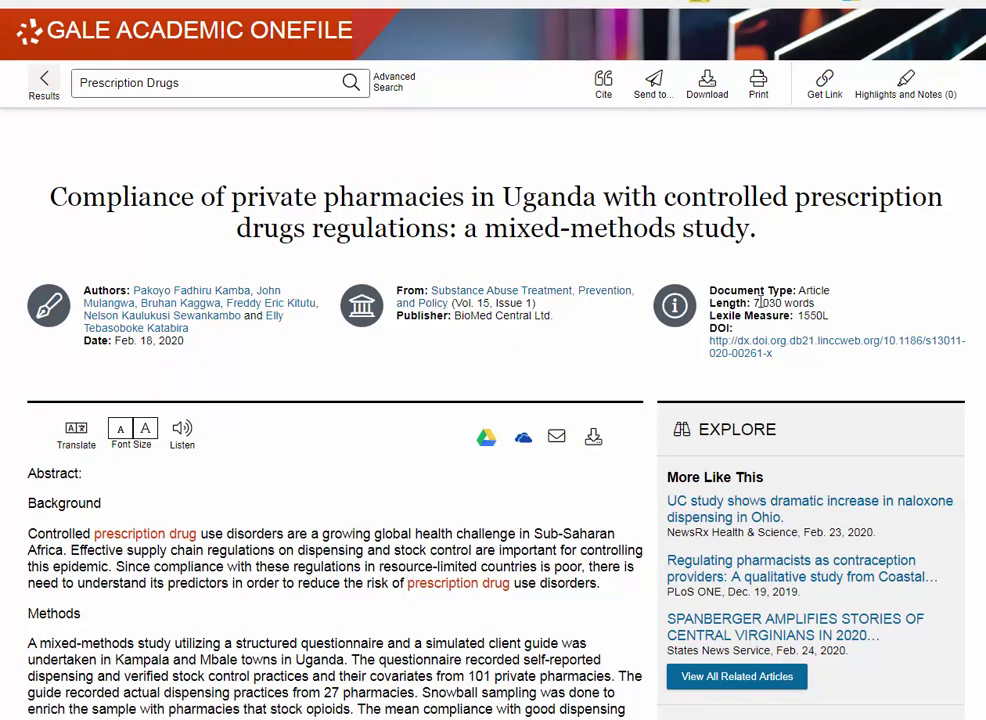
scroll(590, 398, "up", 2)
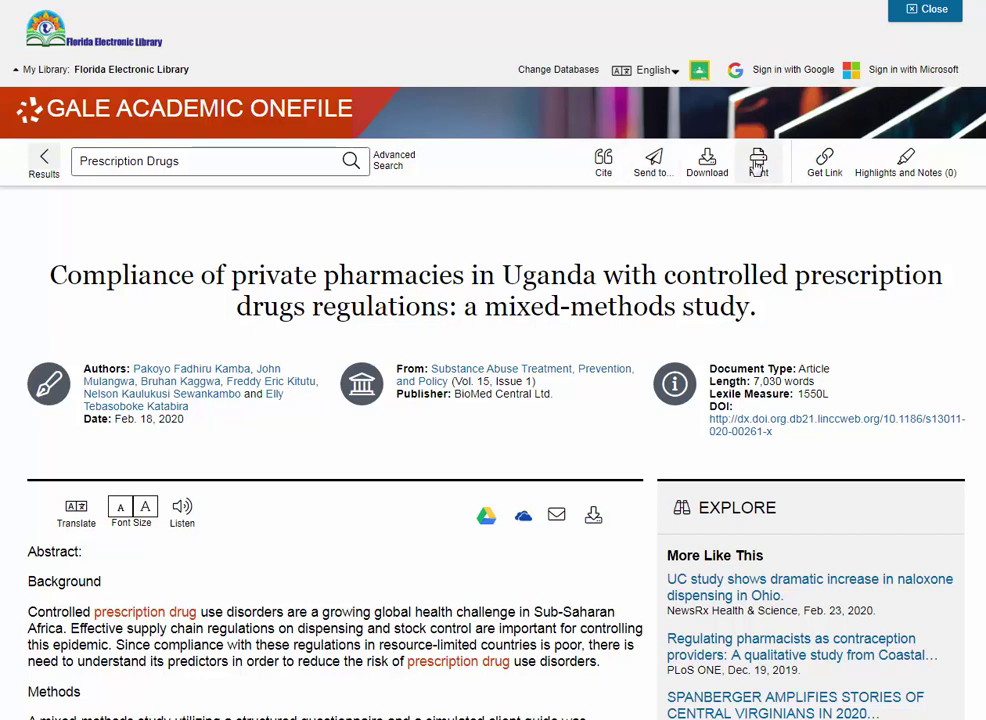
- Show the article's APA 6th Edition citation, select its text, and close the citation dialog
left_click(650, 165)
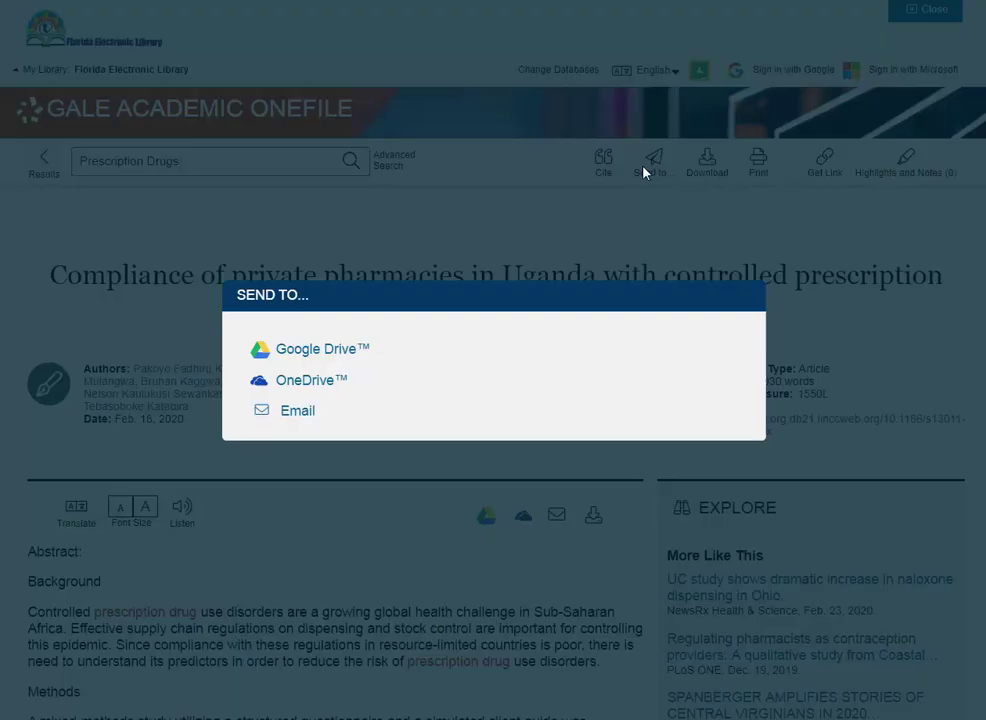
left_click(751, 297)
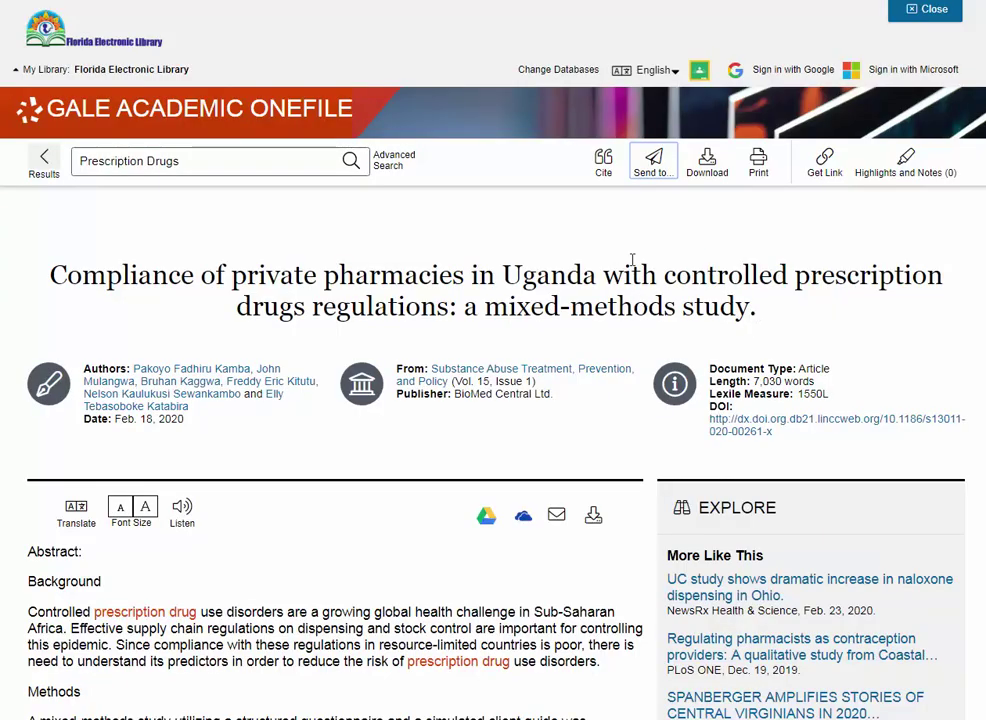
left_click(604, 170)
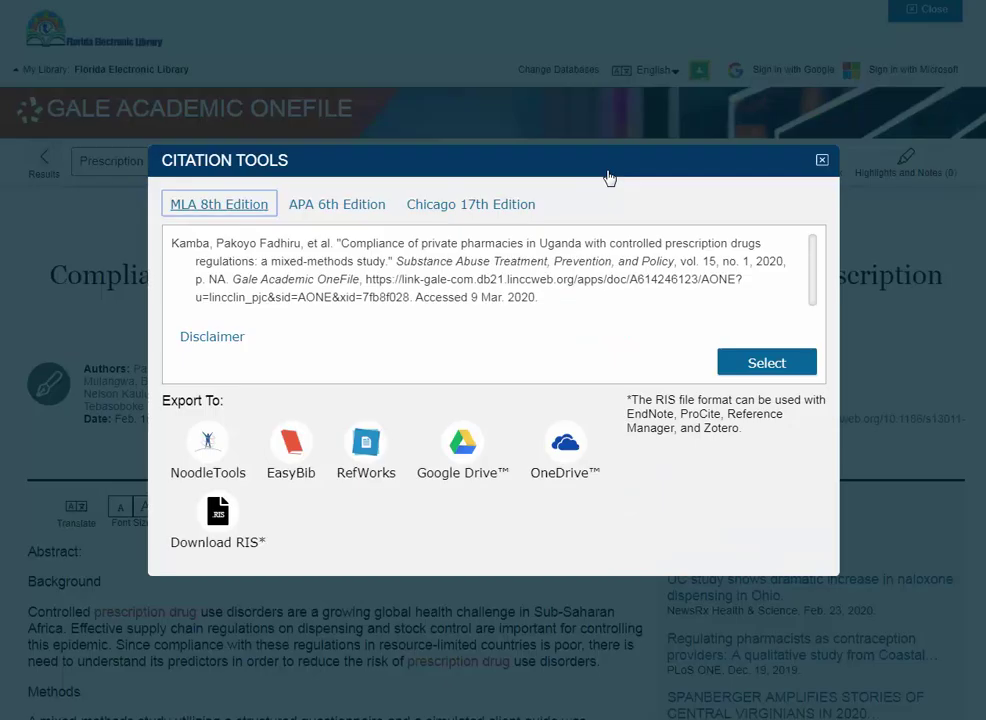
left_click(365, 210)
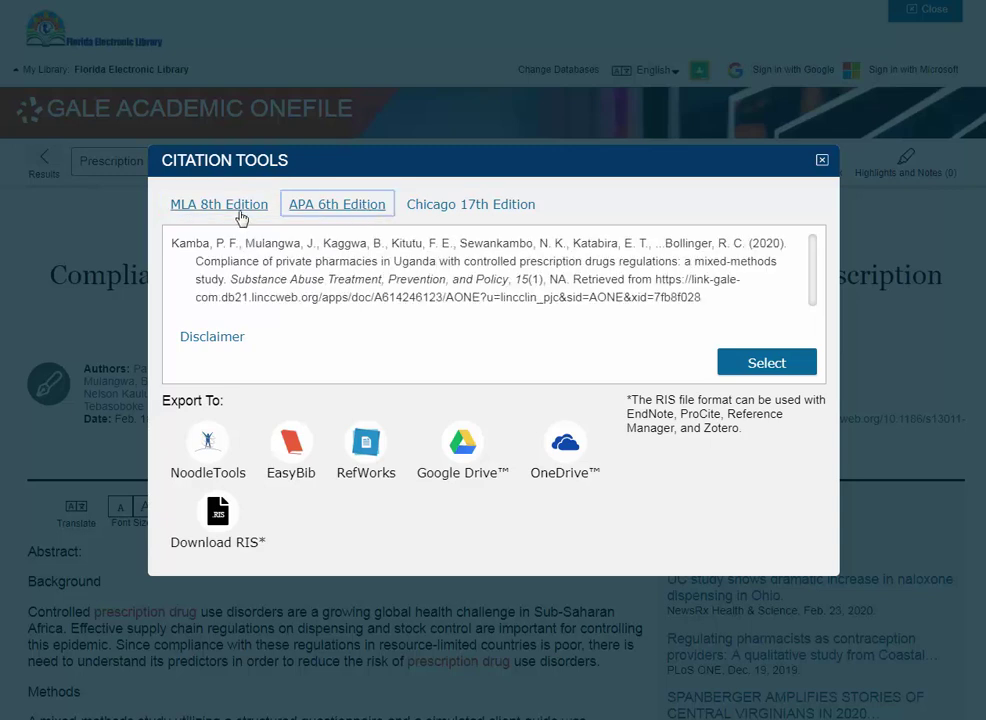
left_click_drag(703, 298, 170, 243)
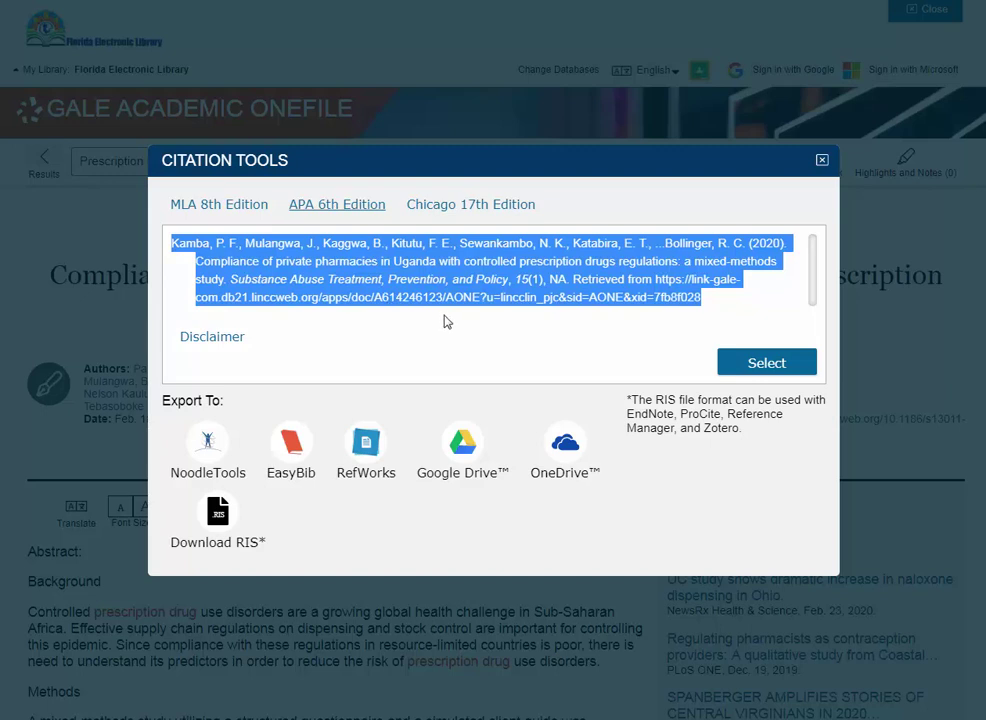
left_click(821, 160)
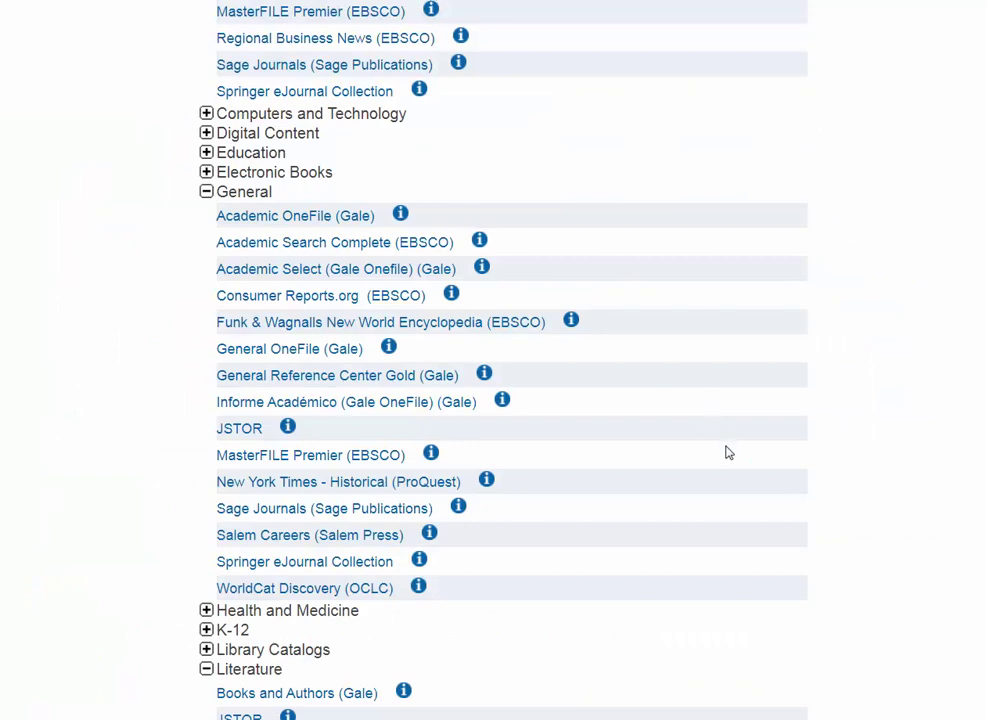
- Display the PSC Library's March 8–14 weekly hours and its four campus library locations with maps
scroll(727, 453, "up", 3)
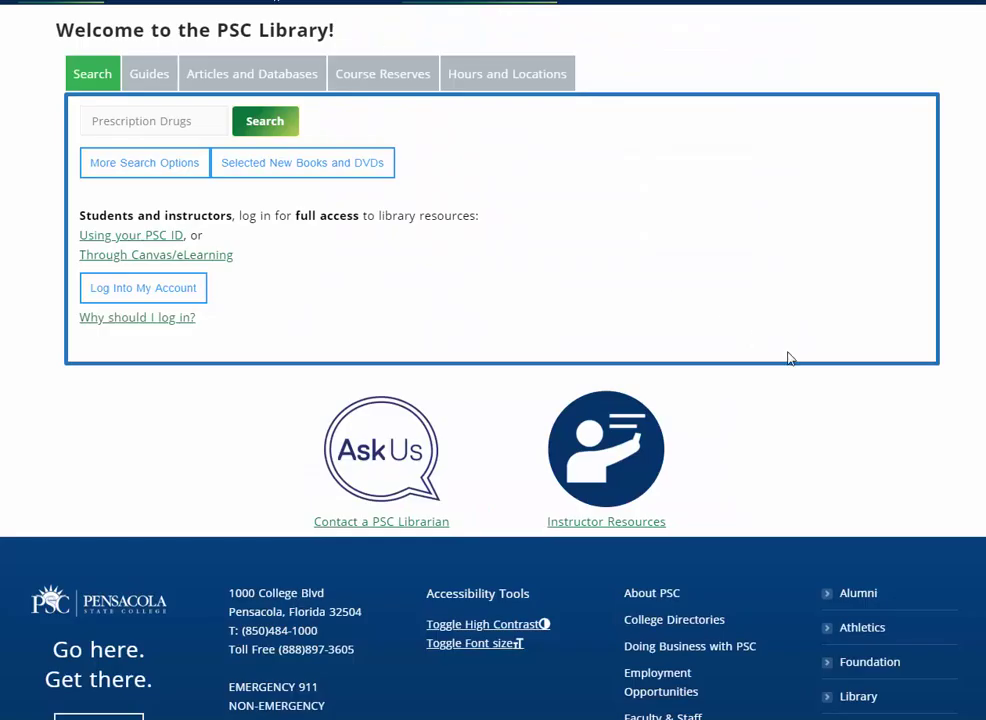
scroll(786, 356, "up", 1)
scroll(790, 358, "up", 1)
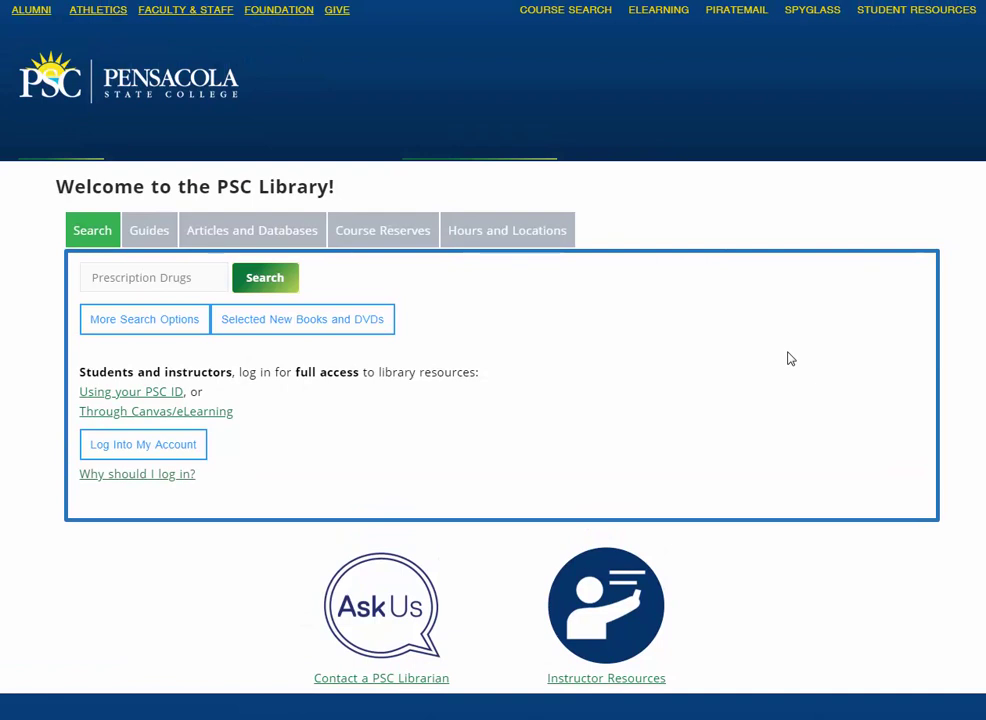
left_click(510, 240)
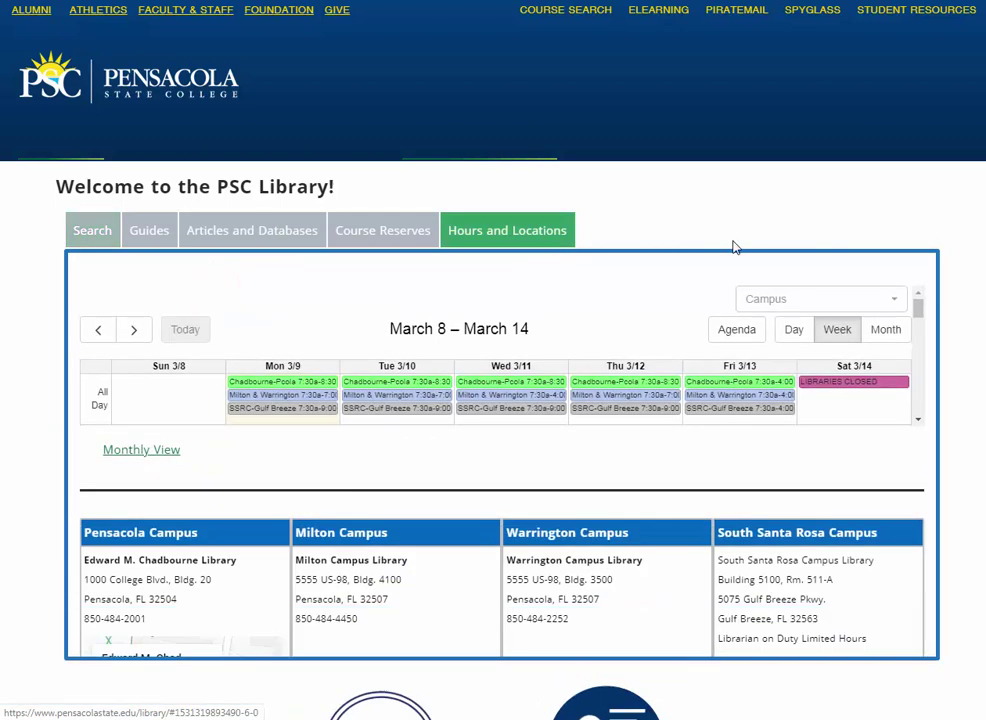
scroll(962, 213, "down", 2)
scroll(962, 213, "down", 1)
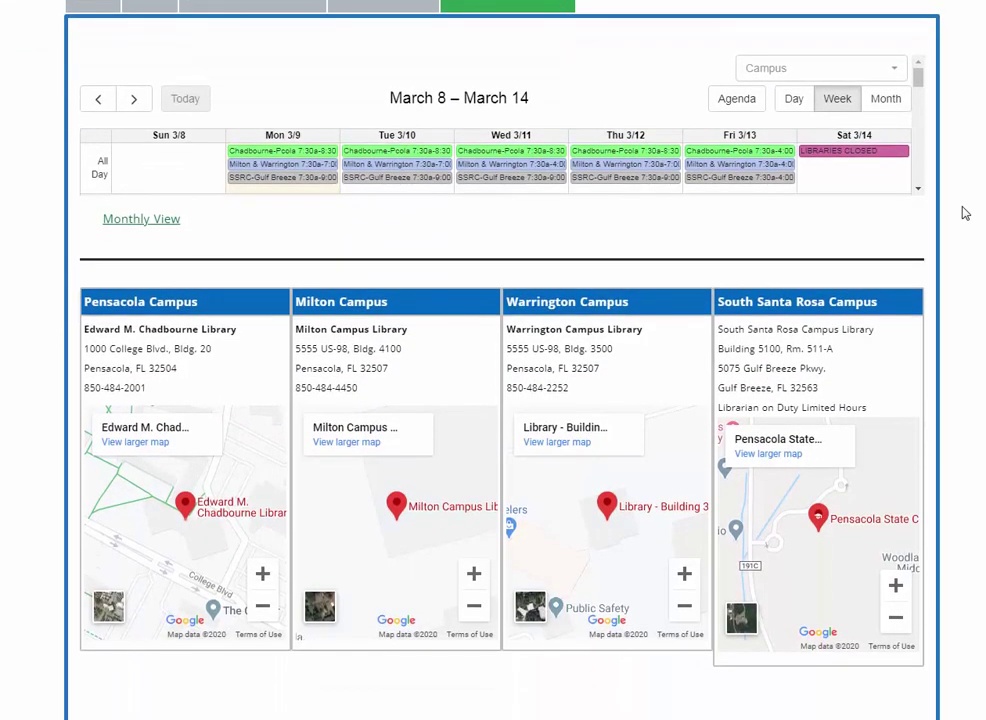